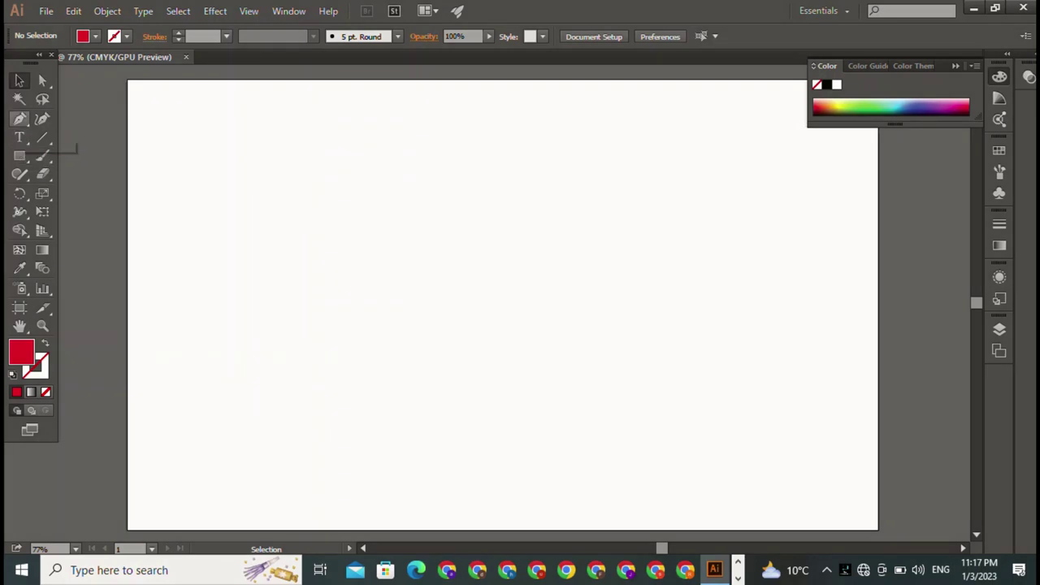
# Pen-draw a closed four-point red strip with slanted top and bottom ends, then deselect
pyautogui.click(19, 119)
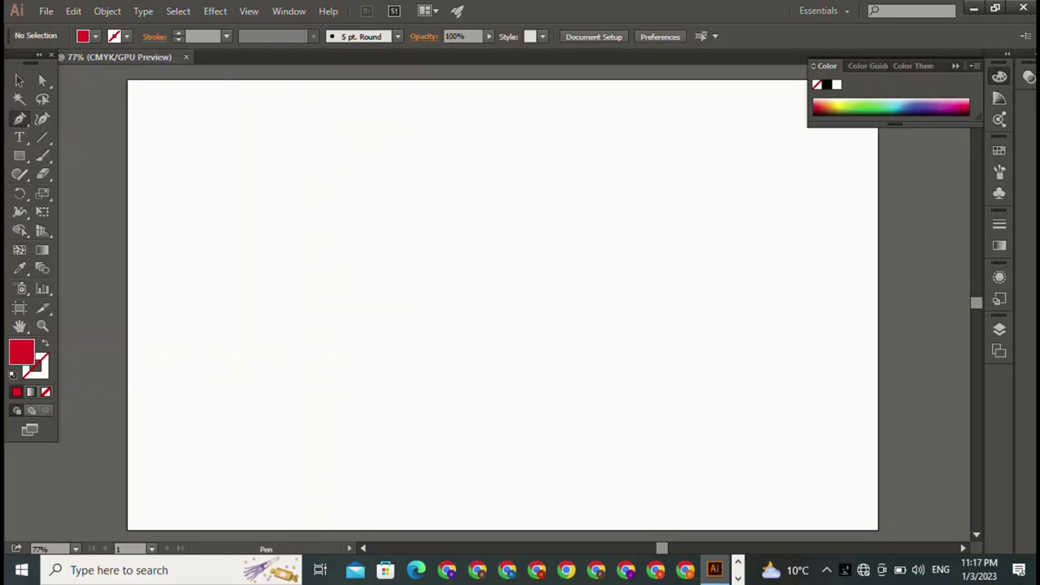
pyautogui.click(289, 120)
pyautogui.click(288, 418)
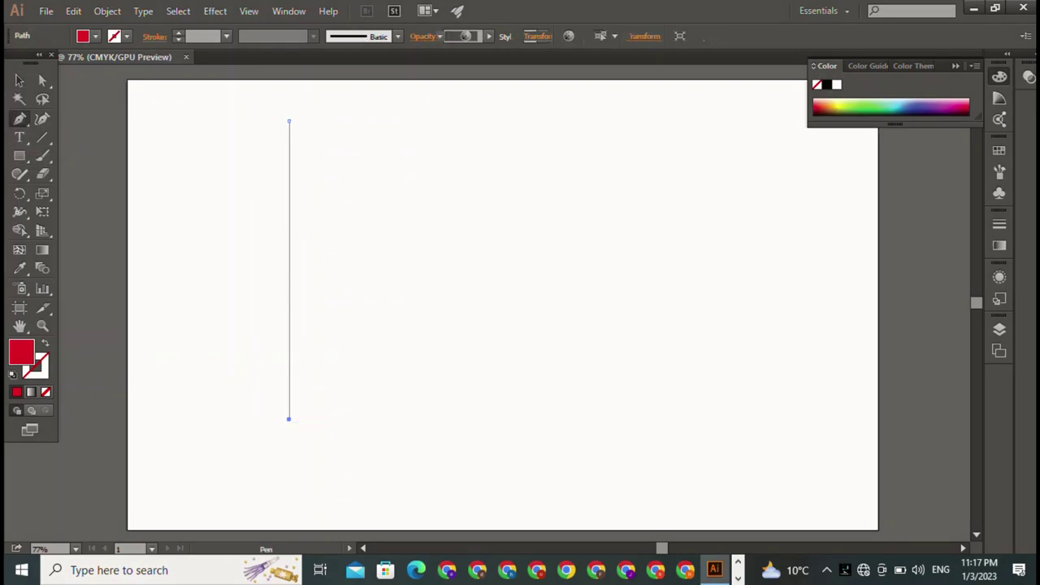
pyautogui.moveTo(289, 418); pyautogui.dragTo(321, 389)
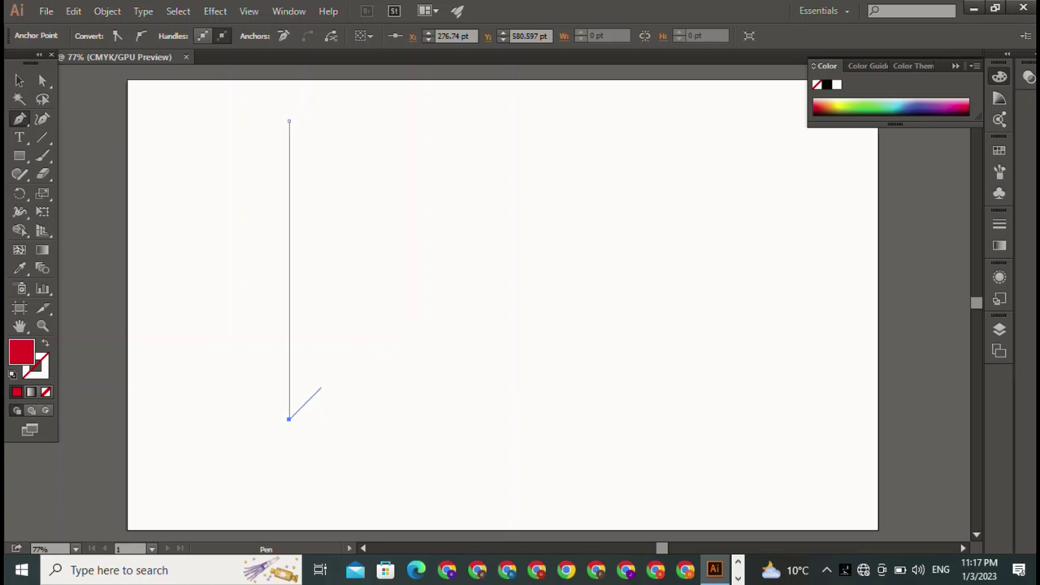
pyautogui.moveTo(321, 389)
pyautogui.mouseDown()
pyautogui.moveTo(254, 384)
pyautogui.moveTo(271, 401)
pyautogui.mouseUp()
pyautogui.click(266, 398)
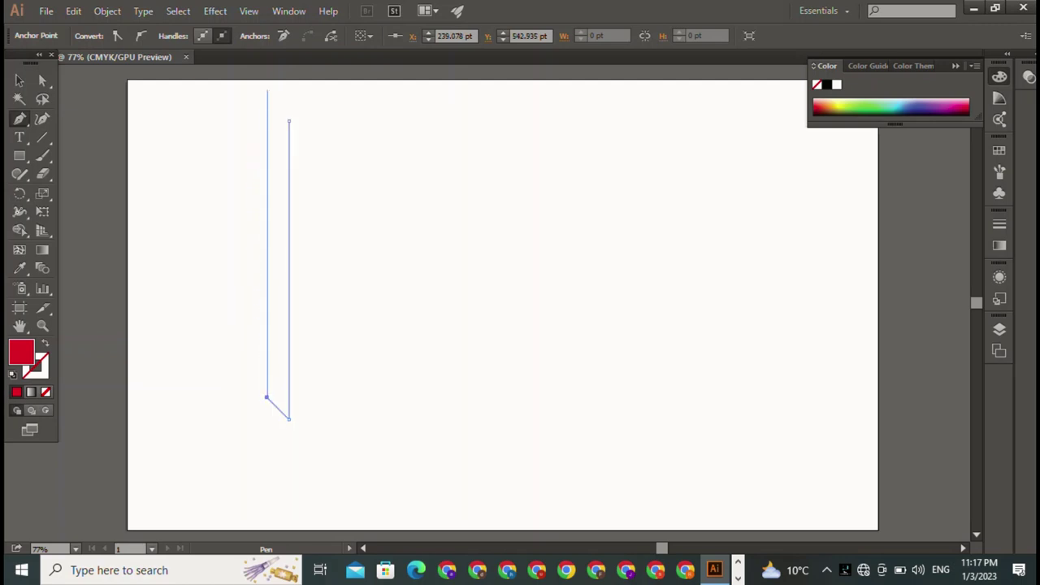
pyautogui.click(268, 90)
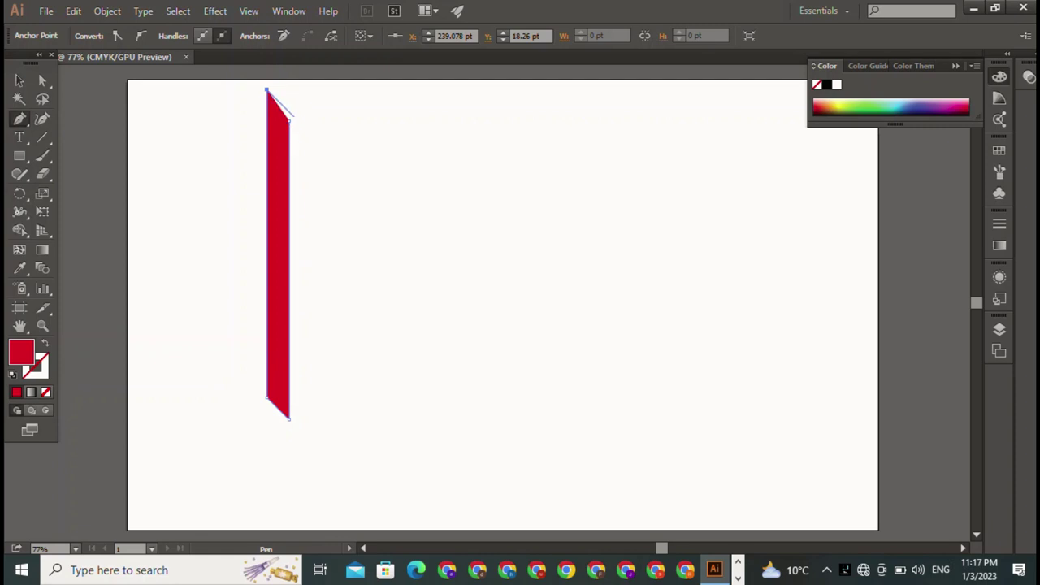
pyautogui.click(288, 120)
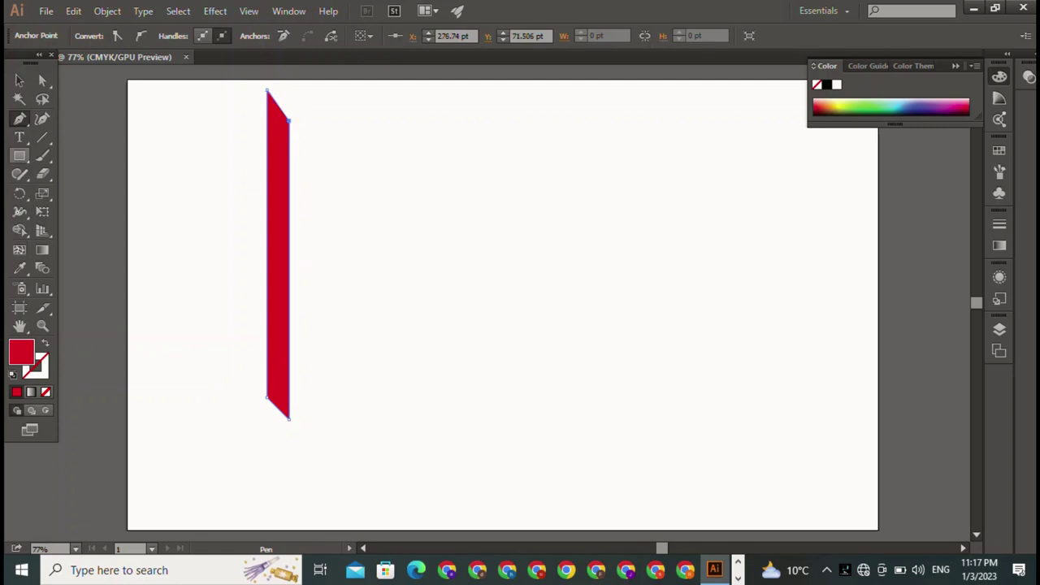
pyautogui.click(19, 80)
# Nudge the red strip slightly to the right and down
pyautogui.hotkey('ctrl', 'shift', 'a')
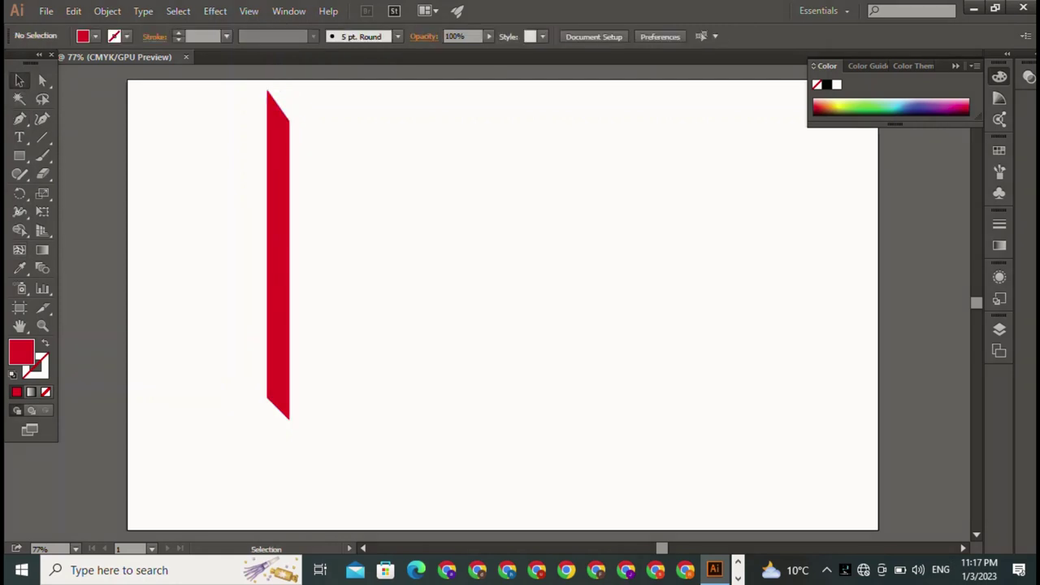
pyautogui.moveTo(278, 243); pyautogui.dragTo(312, 281)
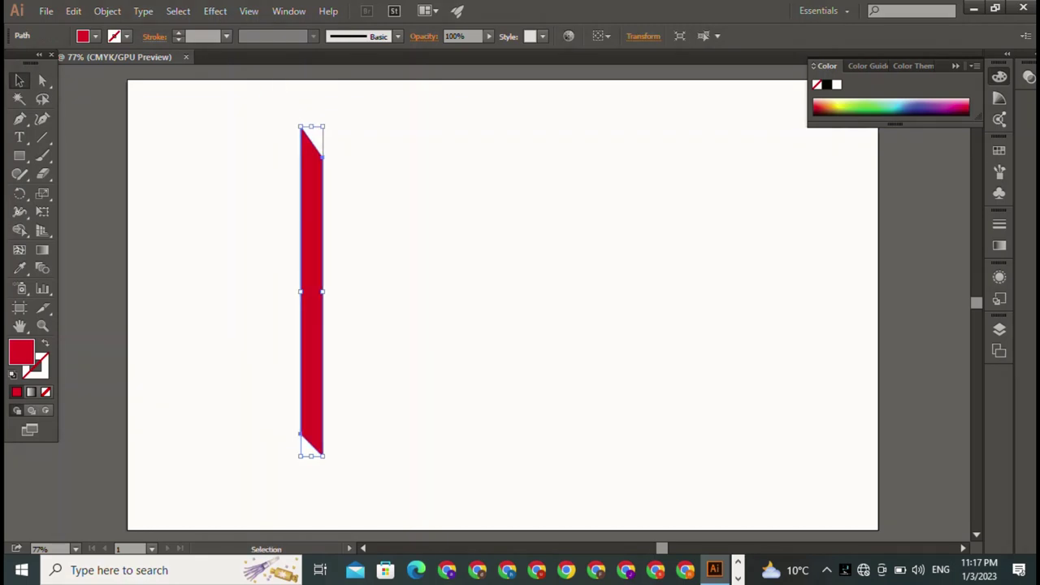
pyautogui.hotkey('ctrl', 'shift', 'a')
pyautogui.hotkey('ctrl', 'a')
# Alt-drag a duplicate of the red strip a short distance to the right
pyautogui.click(738, 578)
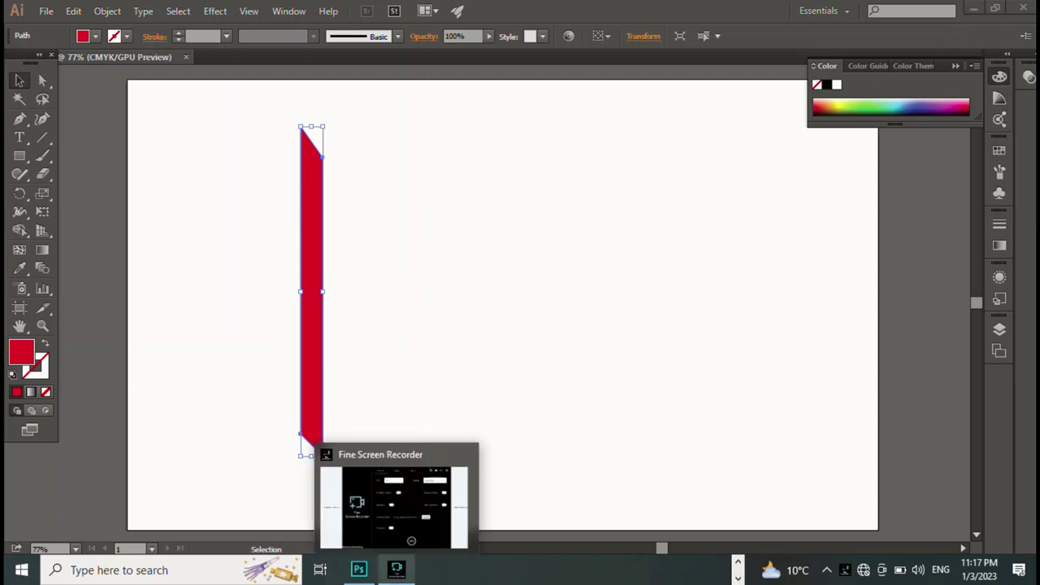
pyautogui.click(396, 570)
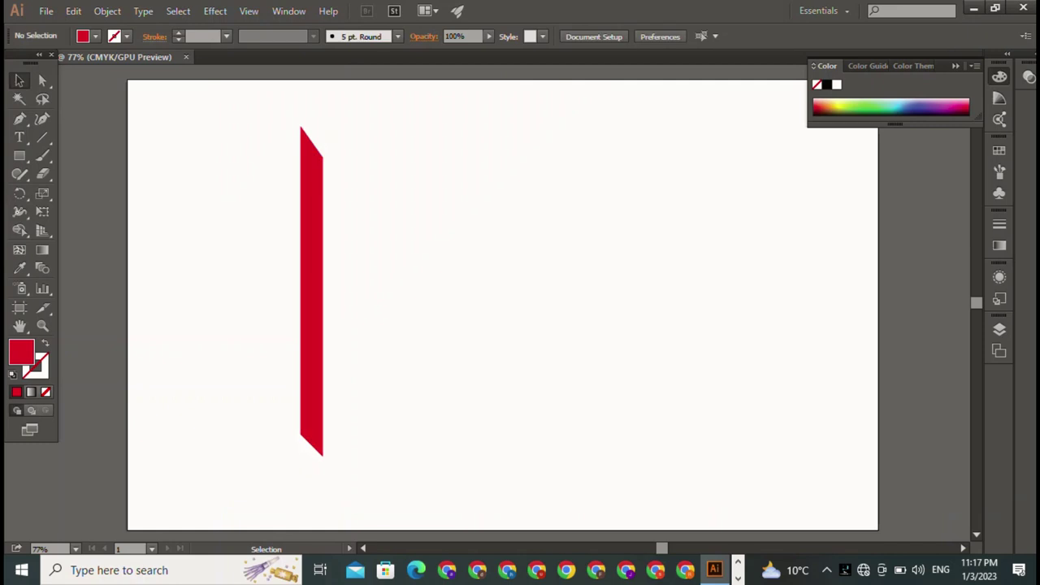
pyautogui.hotkey('ctrl', 'a')
pyautogui.moveTo(312, 291); pyautogui.dragTo(418, 301)
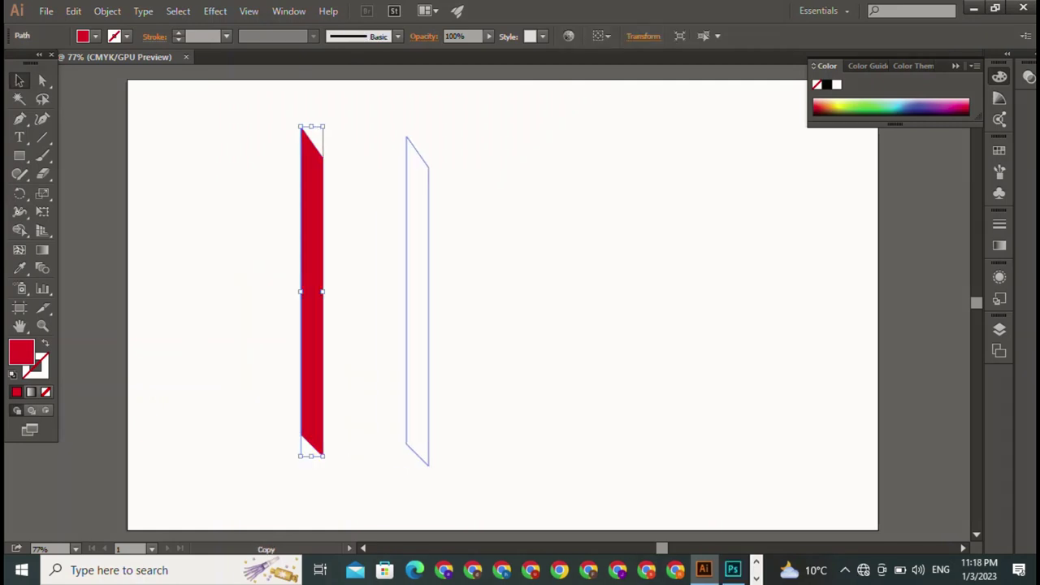
# Reflect the copied strip across the vertical axis so the two strips mirror each other
pyautogui.rightClick(413, 457)
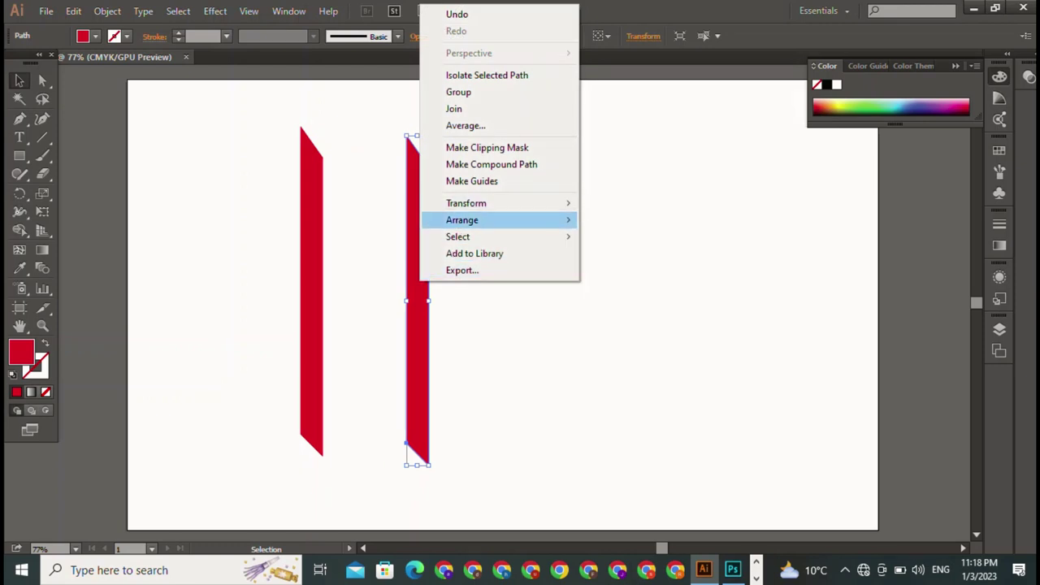
pyautogui.moveTo(466, 203)
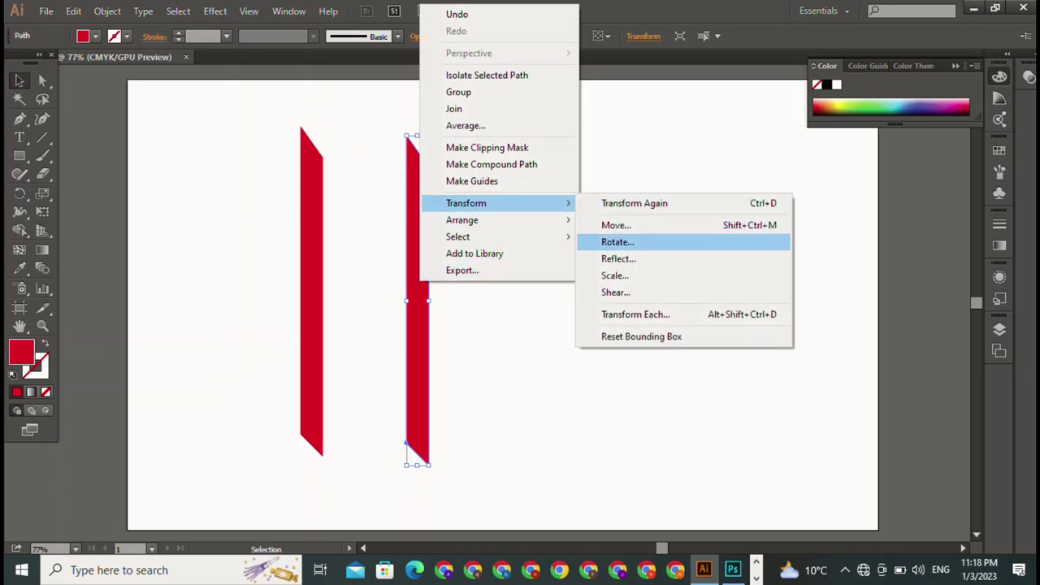
pyautogui.click(617, 258)
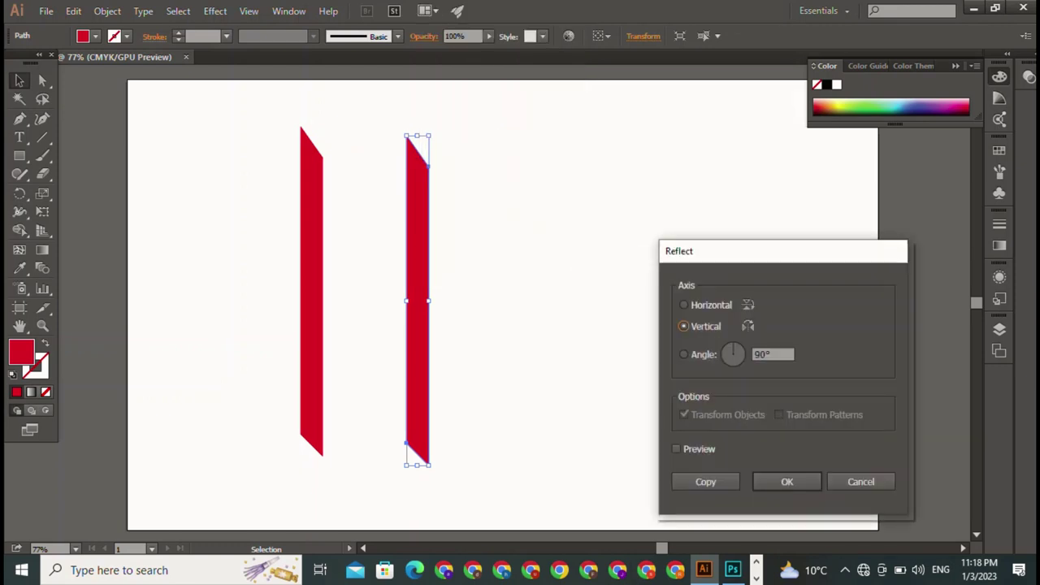
pyautogui.click(676, 448)
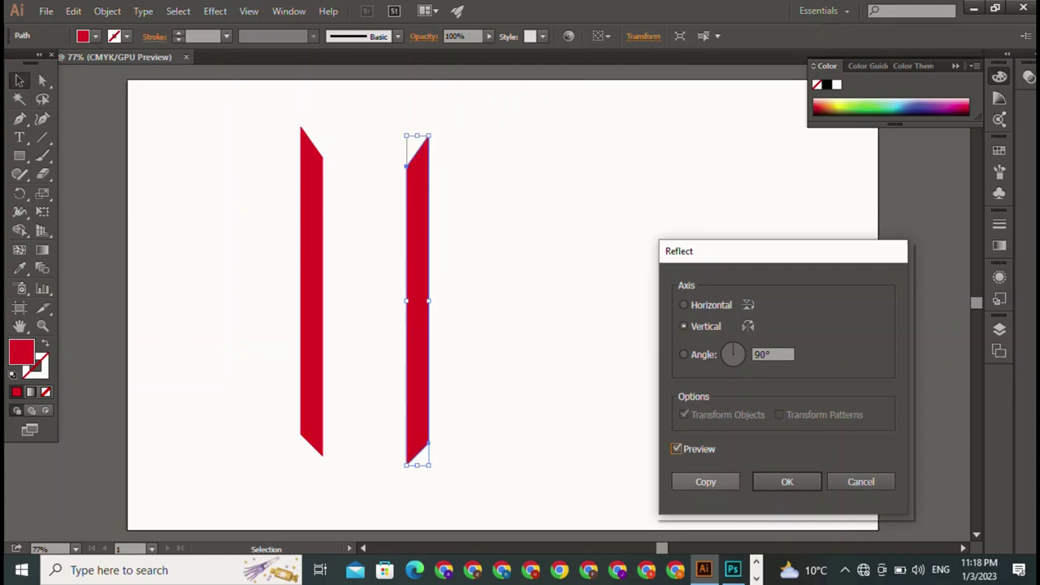
pyautogui.press('Return')
pyautogui.hotkey('ctrl', 'shift', 'a')
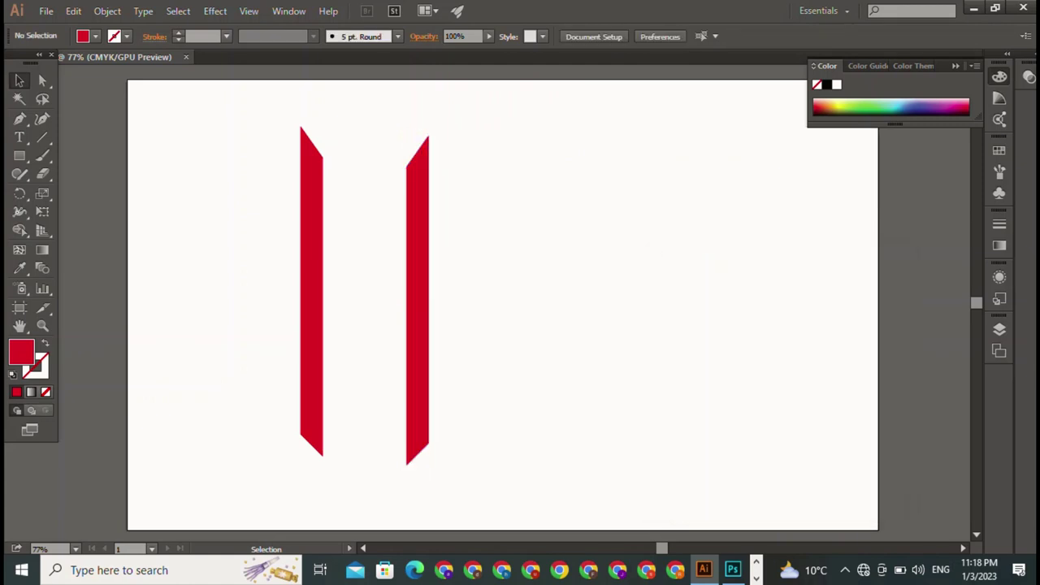
# Match the right strip's height to the left one, then shorten both strips from the top
pyautogui.click(417, 301)
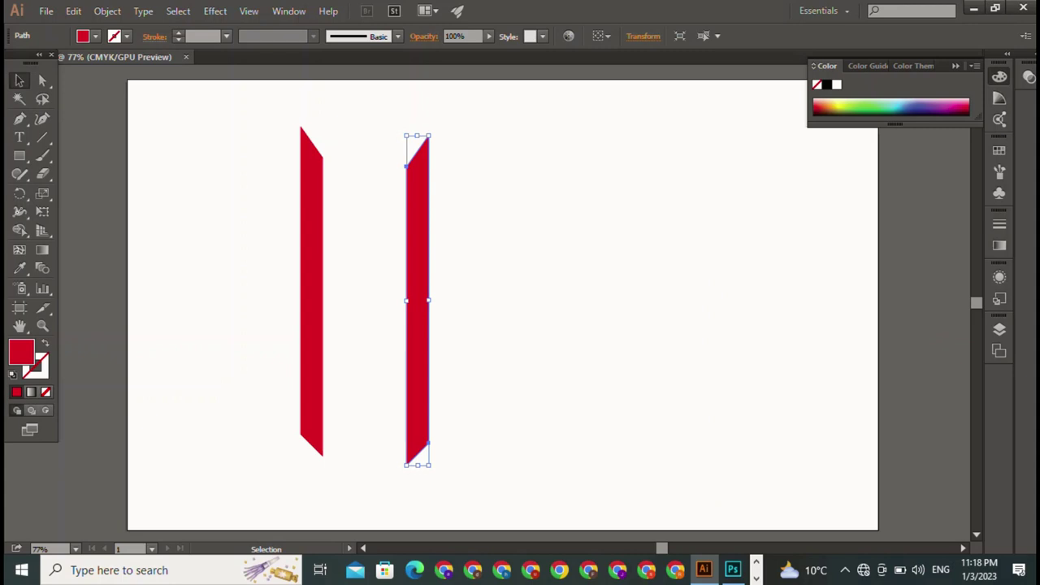
pyautogui.moveTo(417, 135); pyautogui.dragTo(417, 248)
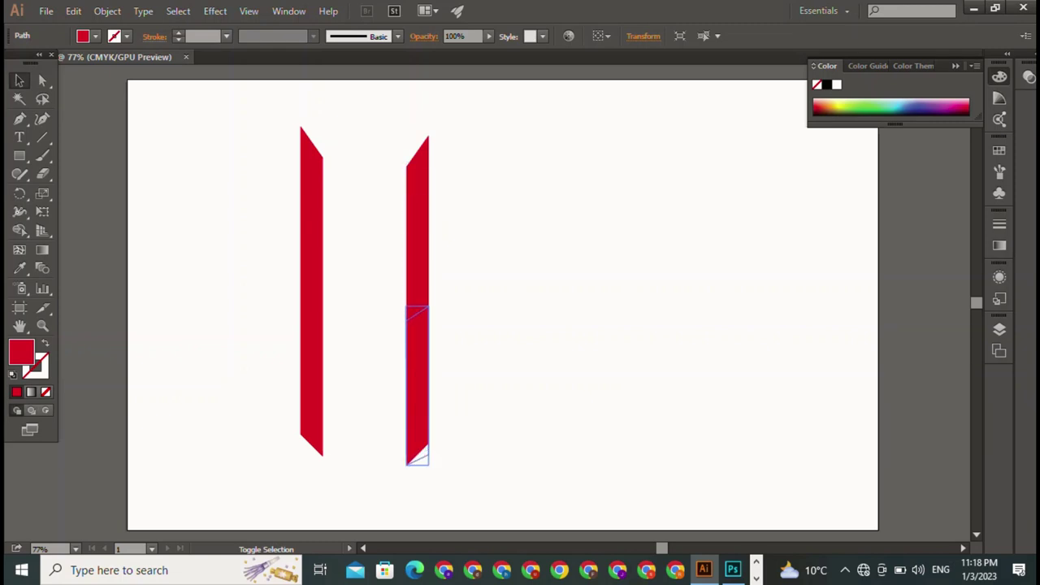
pyautogui.moveTo(416, 248); pyautogui.dragTo(417, 192)
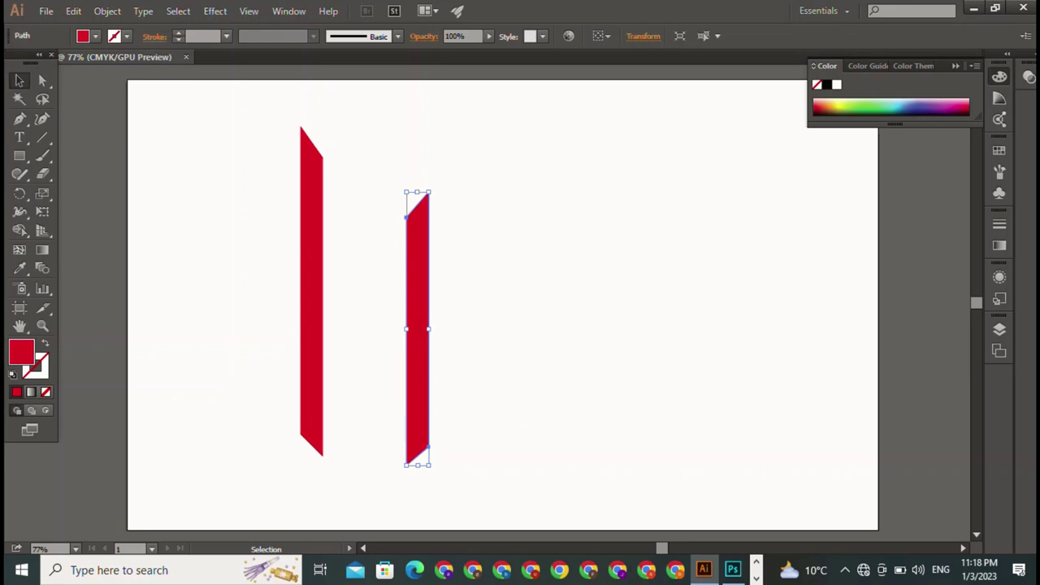
pyautogui.moveTo(244, 187); pyautogui.dragTo(529, 320)
pyautogui.hotkey('ctrl', 'z')
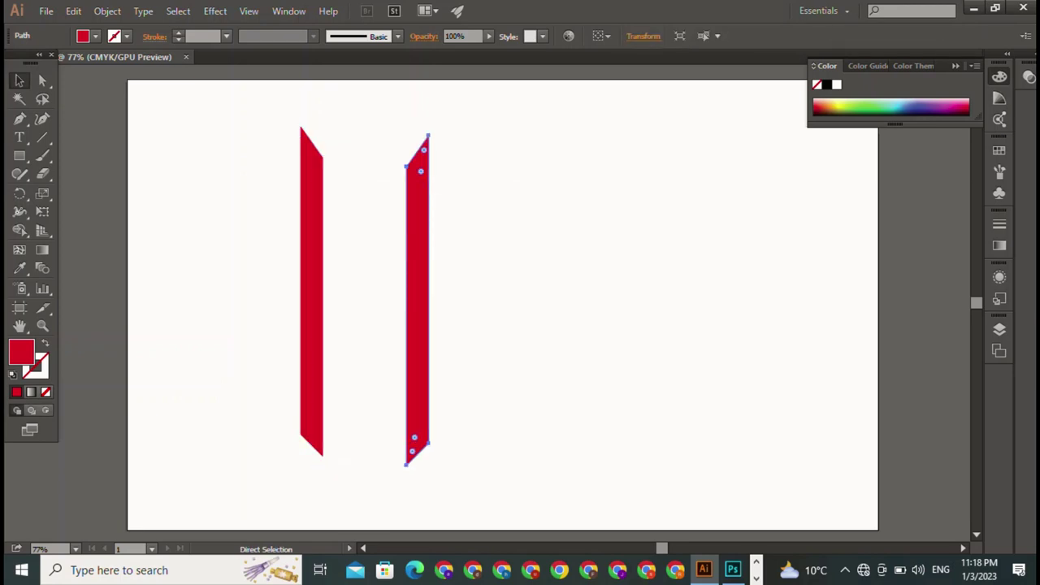
pyautogui.moveTo(194, 300); pyautogui.dragTo(437, 130)
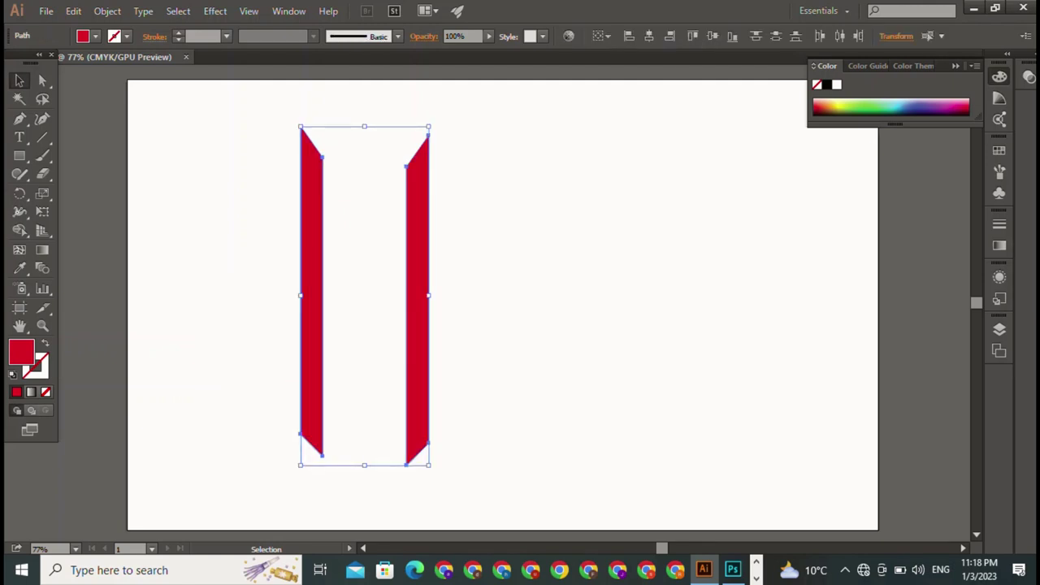
pyautogui.moveTo(364, 149)
pyautogui.mouseDown()
pyautogui.moveTo(365, 255)
pyautogui.moveTo(365, 158)
pyautogui.moveTo(365, 222)
pyautogui.moveTo(365, 184)
pyautogui.mouseUp()
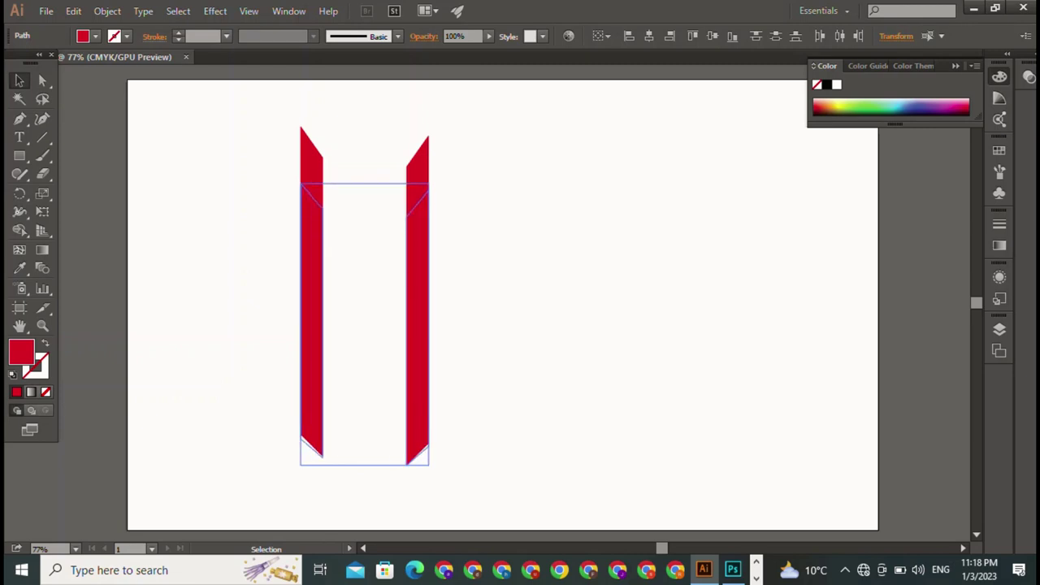
pyautogui.hotkey('ctrl', 'shift', 'a')
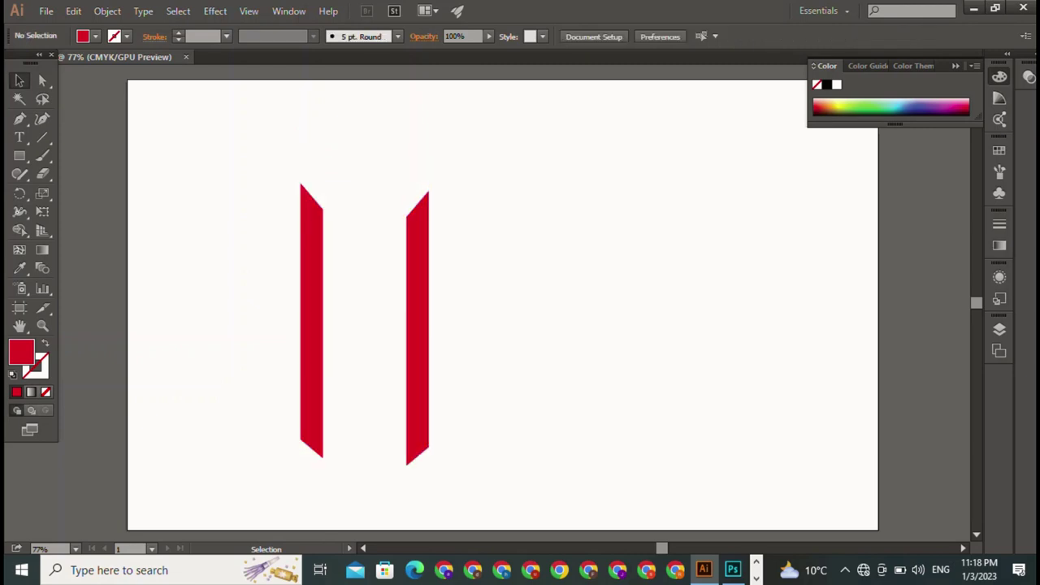
# Duplicate the right strip, rotate it 90°, shorten it and set it between the strips as a crossbar
pyautogui.click(418, 325)
pyautogui.moveTo(417, 325)
pyautogui.mouseDown()
pyautogui.moveTo(493, 329)
pyautogui.moveTo(612, 293)
pyautogui.mouseUp()
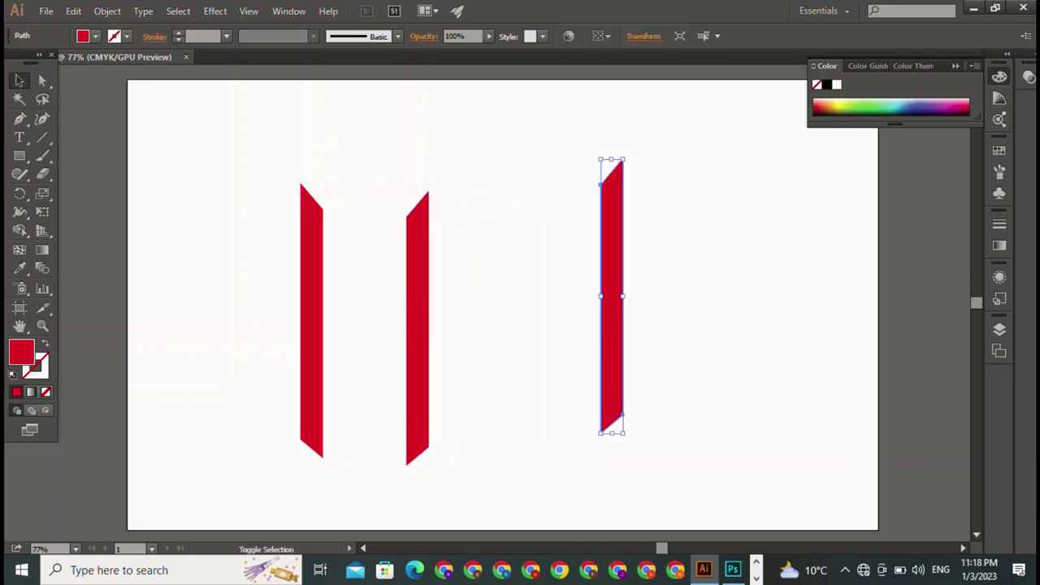
pyautogui.moveTo(627, 156); pyautogui.dragTo(752, 309)
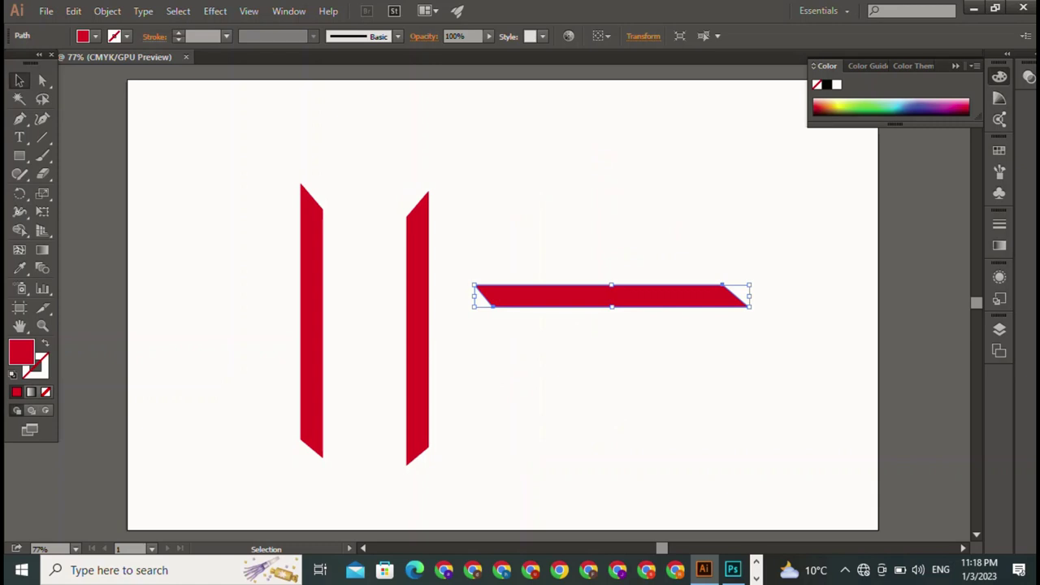
pyautogui.moveTo(749, 295); pyautogui.dragTo(604, 295)
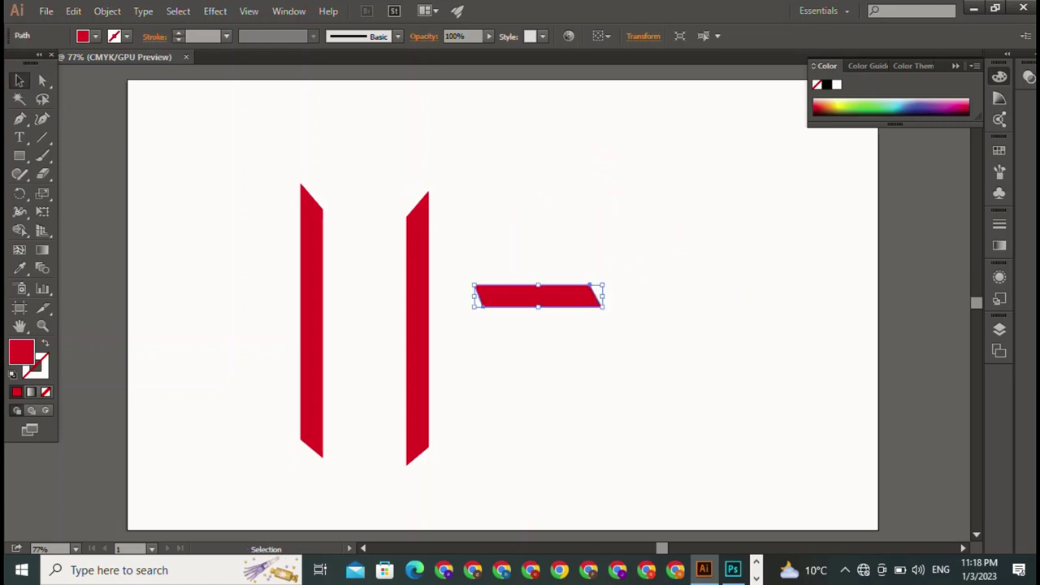
pyautogui.moveTo(536, 296)
pyautogui.mouseDown()
pyautogui.moveTo(452, 324)
pyautogui.moveTo(364, 321)
pyautogui.mouseUp()
pyautogui.hotkey('ctrl', 'shift', 'a')
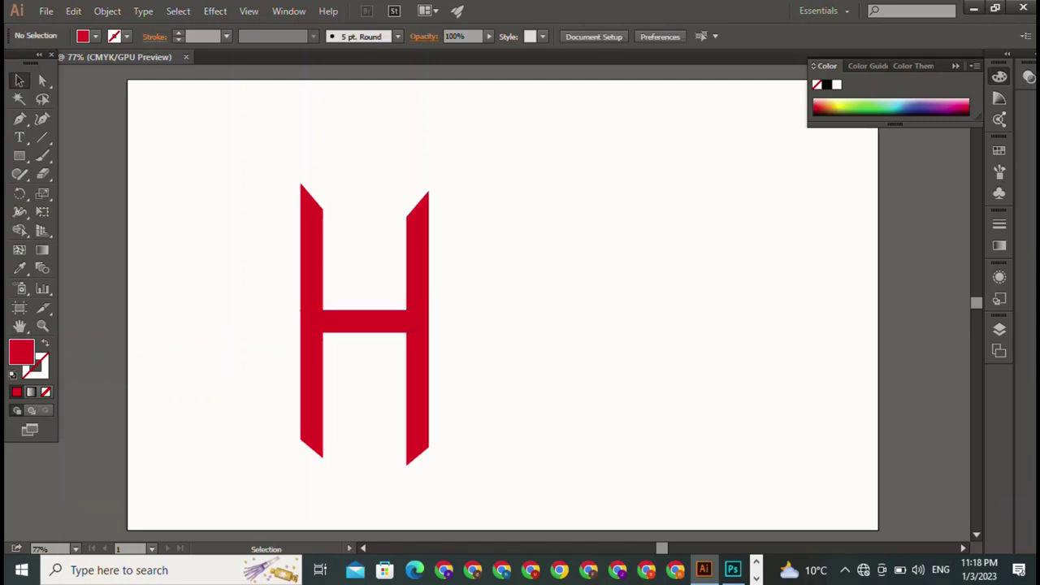
pyautogui.click(364, 321)
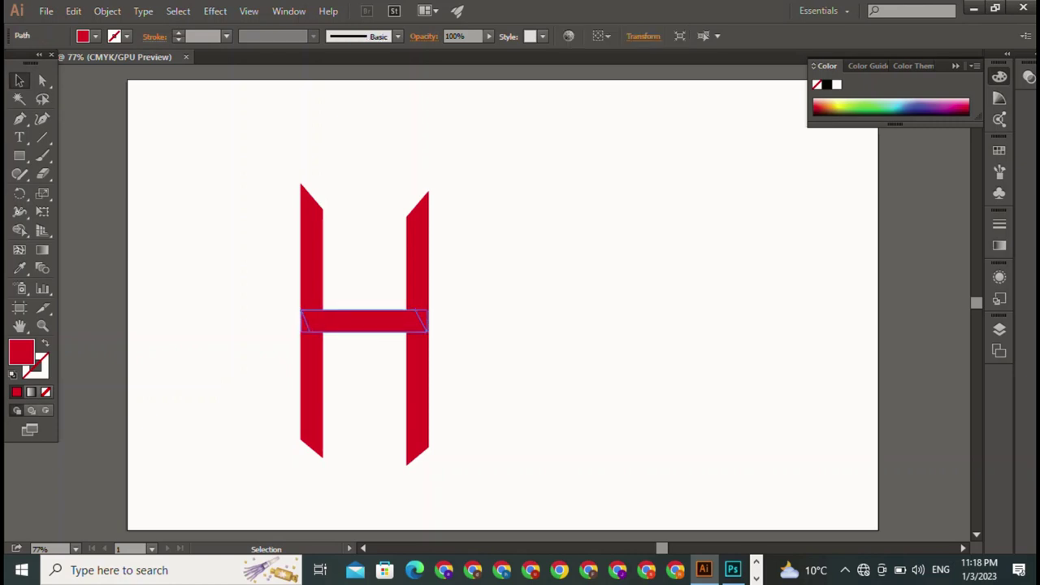
pyautogui.hotkey('ctrl', 'shift', 'a')
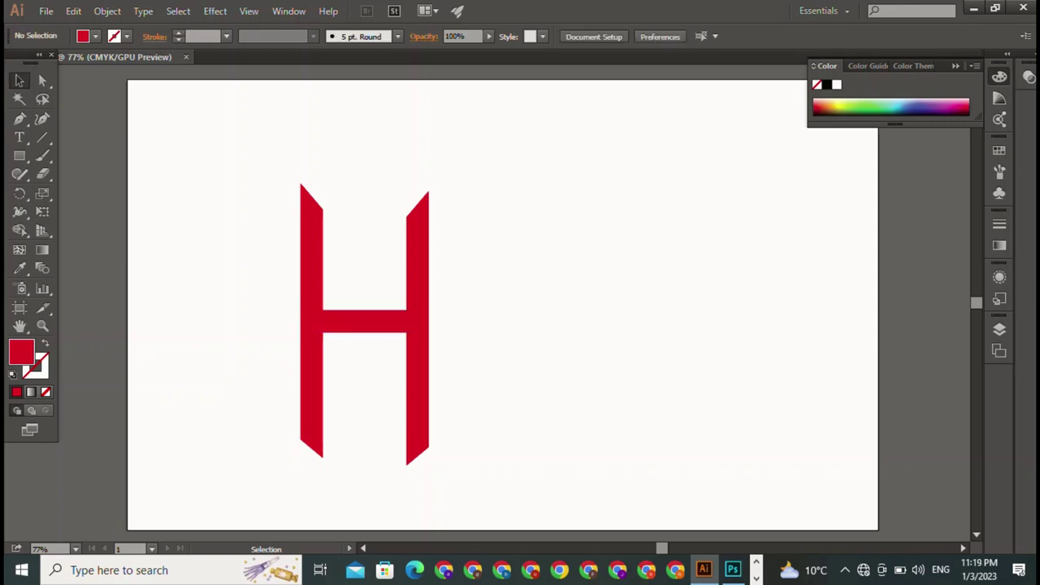
# Create a Magneto Bold letter A text object on the artboard
pyautogui.press('t')
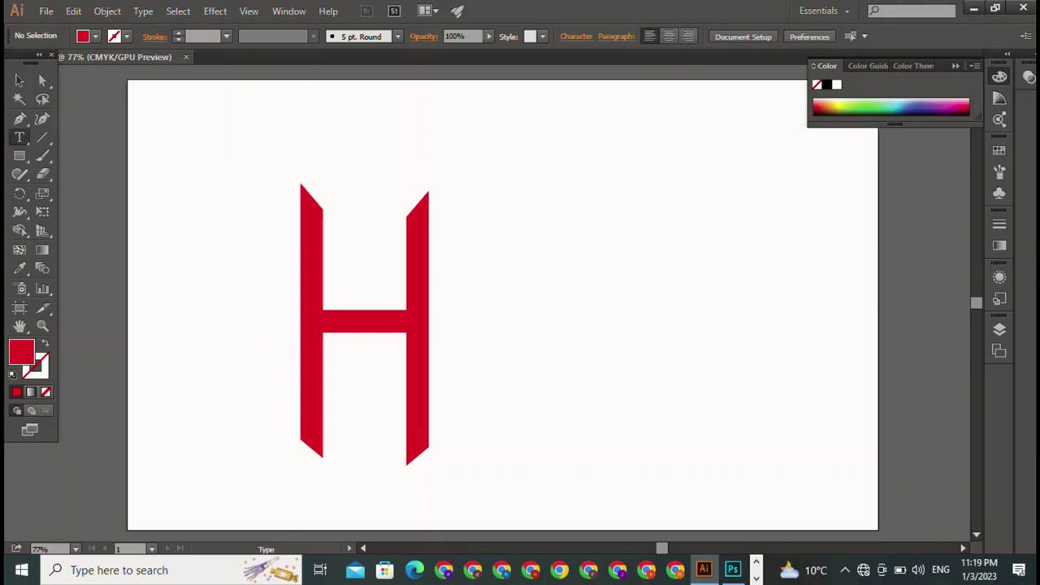
pyautogui.click(520, 122)
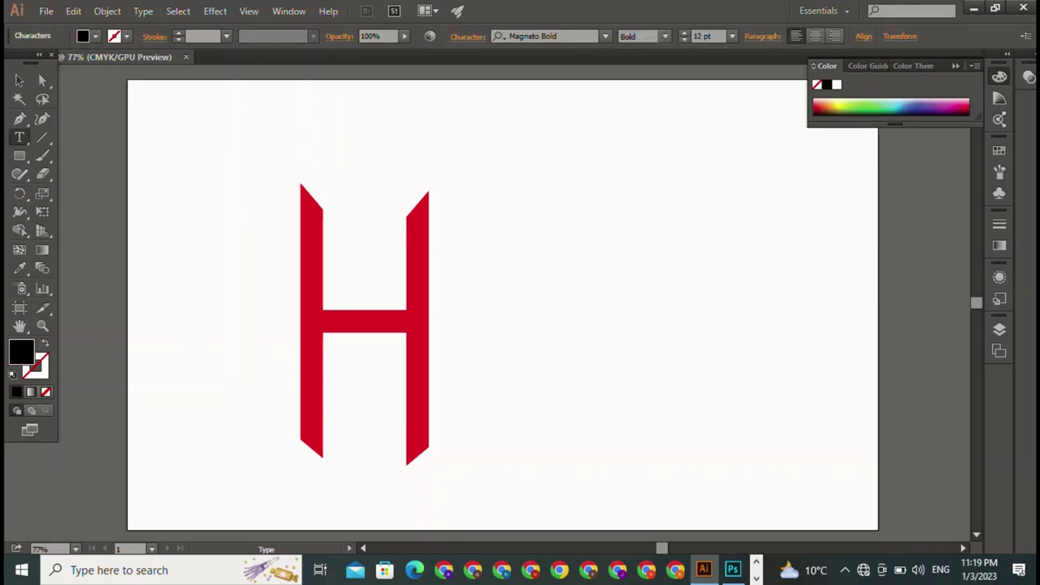
pyautogui.press('Escape')
pyautogui.click(520, 122)
pyautogui.press('Escape')
pyautogui.click(525, 123)
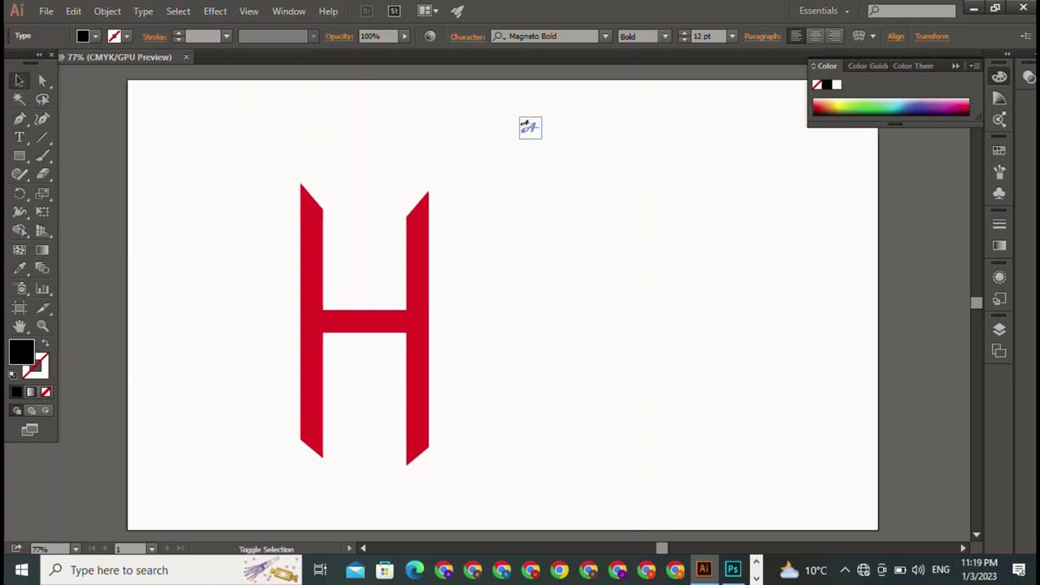
# Scale the A up to a large size and position it beside the red H
pyautogui.moveTo(541, 138); pyautogui.dragTo(803, 399)
pyautogui.moveTo(634, 268)
pyautogui.mouseDown()
pyautogui.moveTo(552, 343)
pyautogui.moveTo(540, 367)
pyautogui.mouseUp()
pyautogui.moveTo(684, 262)
pyautogui.mouseDown()
pyautogui.moveTo(779, 185)
pyautogui.moveTo(612, 298)
pyautogui.mouseUp()
pyautogui.keyDown('shift'); pyautogui.click(311, 325); pyautogui.keyUp('shift')
pyautogui.click(731, 455)
pyautogui.click(581, 357)
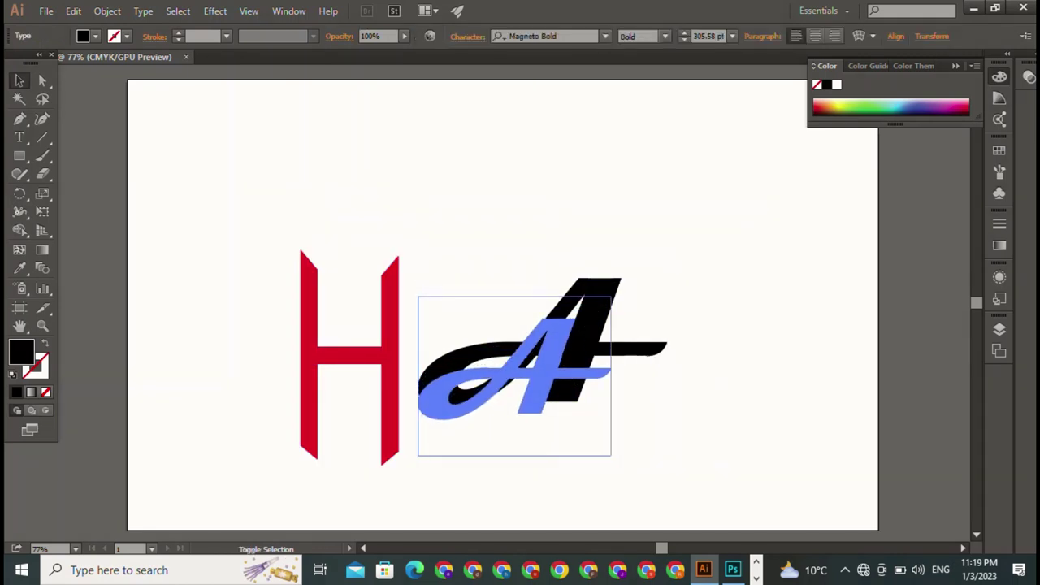
# Select the red H and the A, undoing an accidental resize of the H
pyautogui.keyDown('shift'); pyautogui.click(309, 358); pyautogui.keyUp('shift')
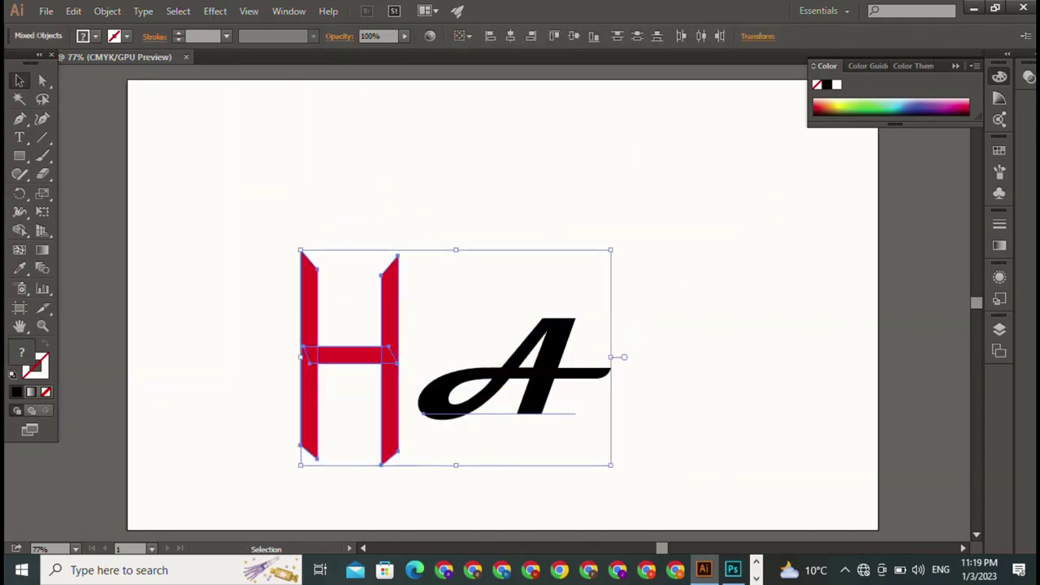
pyautogui.click(732, 471)
pyautogui.click(309, 358)
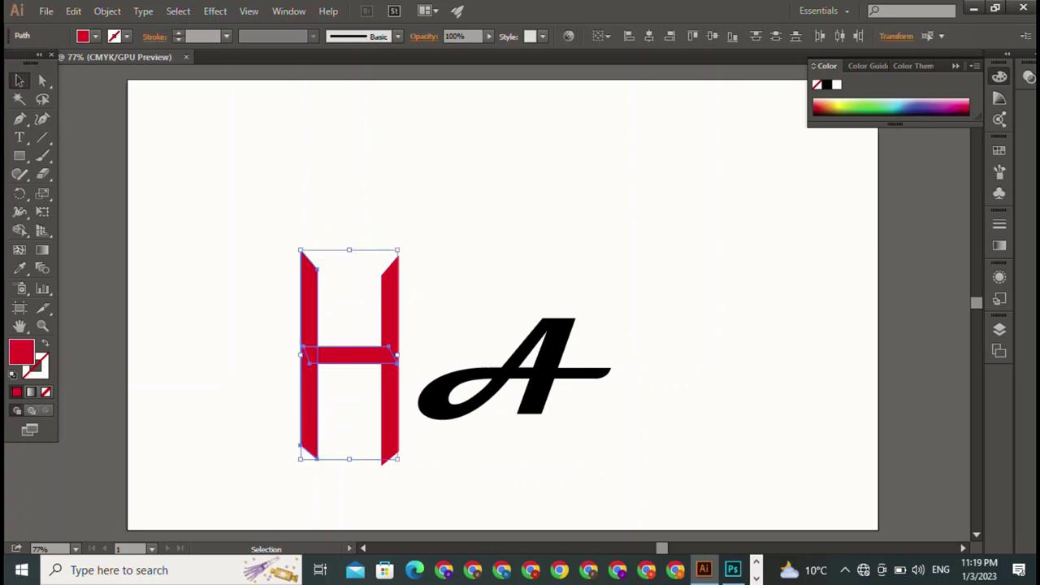
pyautogui.moveTo(398, 250); pyautogui.dragTo(380, 288)
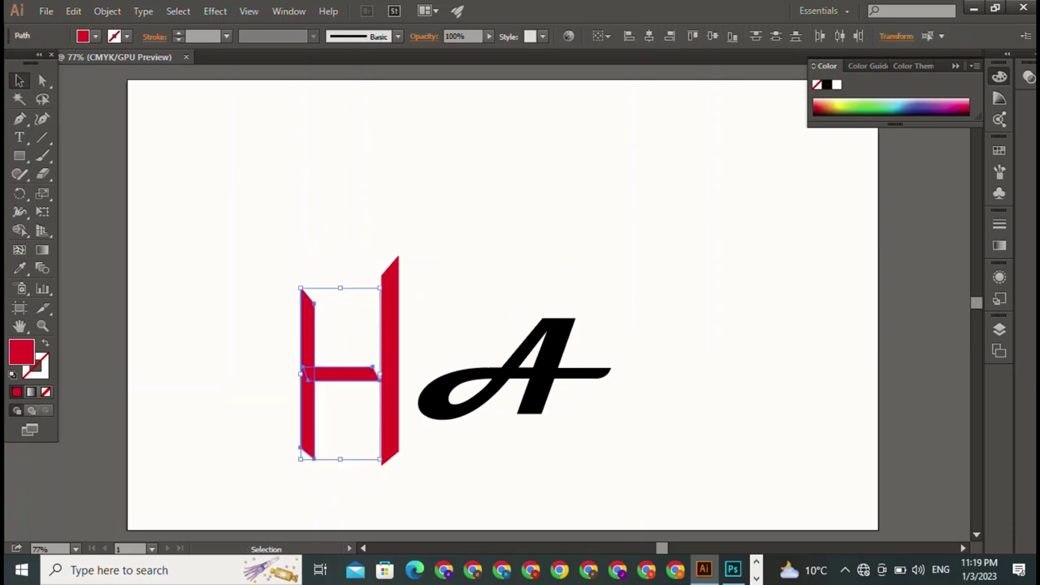
pyautogui.hotkey('ctrl', 'z')
pyautogui.hotkey('ctrl', 'shift', 'a')
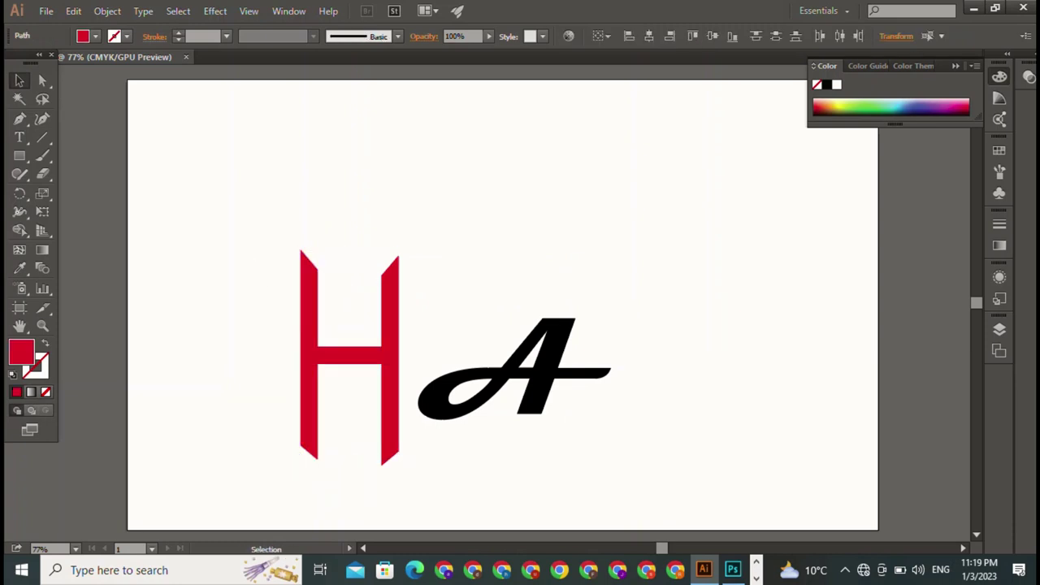
pyautogui.moveTo(426, 236); pyautogui.dragTo(285, 470)
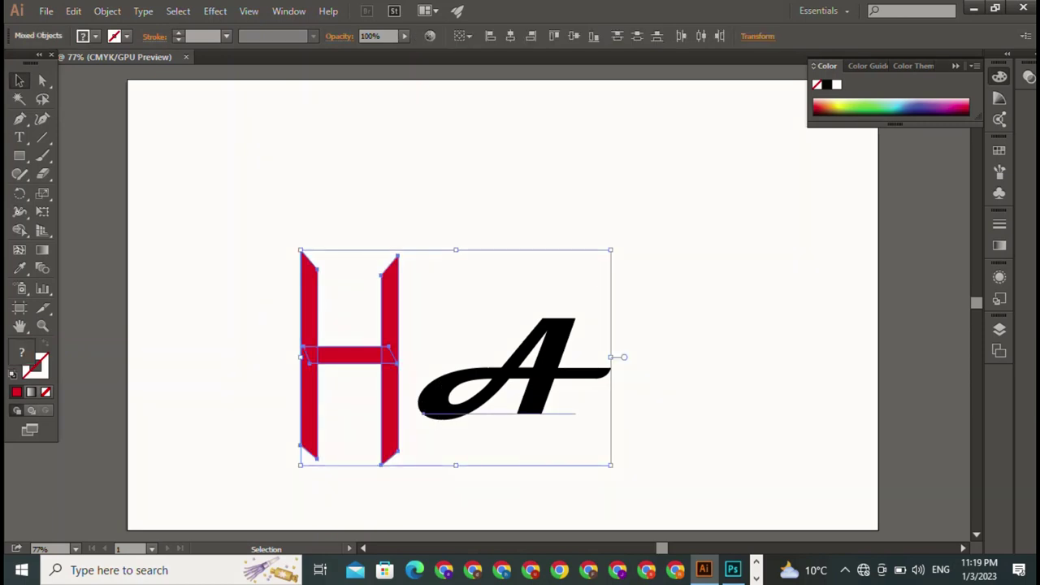
pyautogui.hotkey('ctrl', 'shift', 'a')
pyautogui.moveTo(223, 294); pyautogui.dragTo(382, 296)
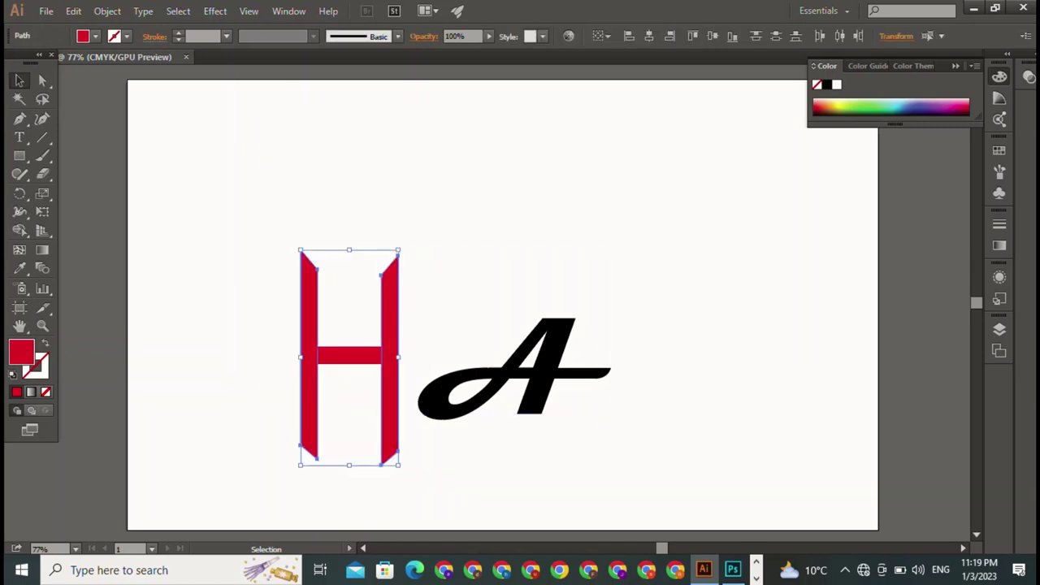
pyautogui.hotkey('ctrl', 'shift', 'a')
pyautogui.moveTo(253, 267)
pyautogui.mouseDown()
pyautogui.moveTo(403, 457)
pyautogui.moveTo(383, 456)
pyautogui.mouseUp()
# Step through undo states until the H is taller and the A larger and further right
pyautogui.press('a')
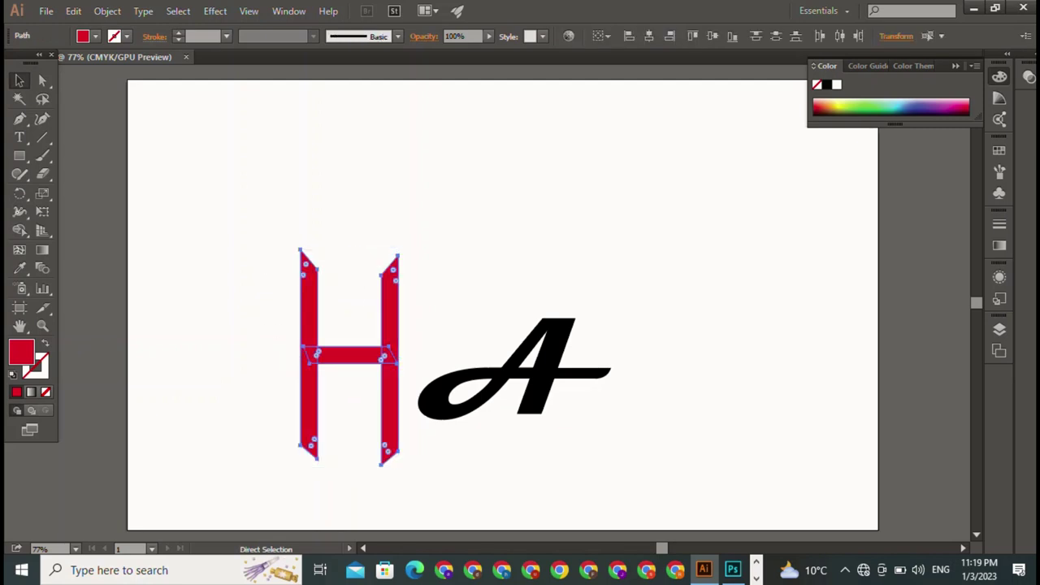
pyautogui.press('v')
pyautogui.hotkey('ctrl', 'shift', 'a')
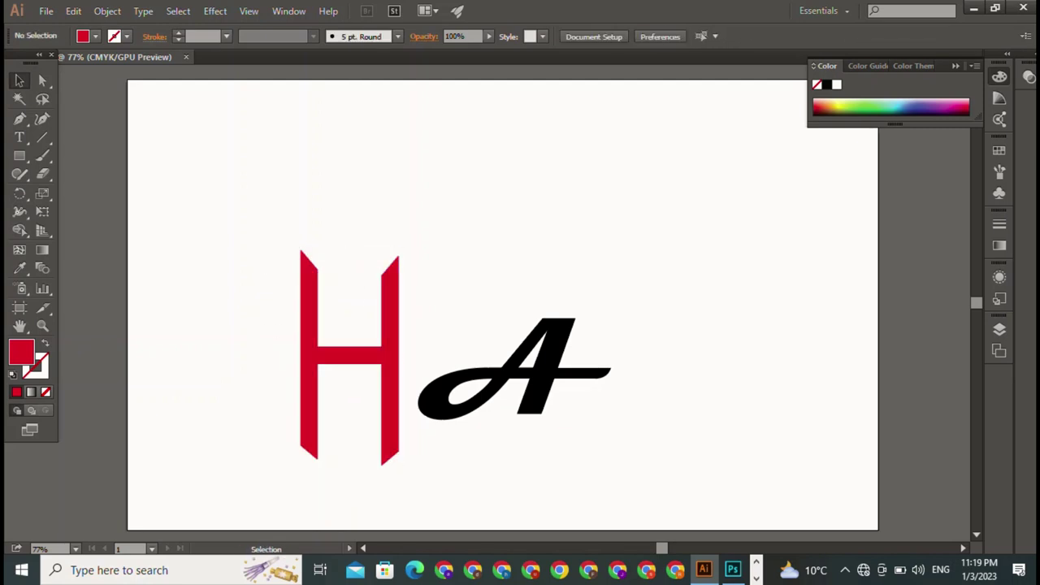
pyautogui.hotkey('ctrl', 'z')
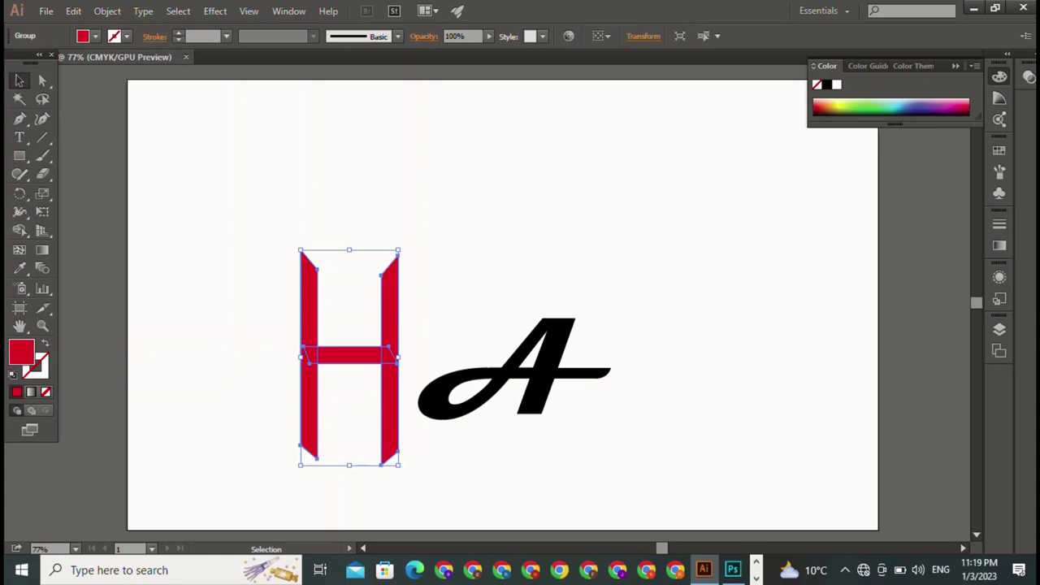
pyautogui.hotkey('ctrl', 'shift', 'a')
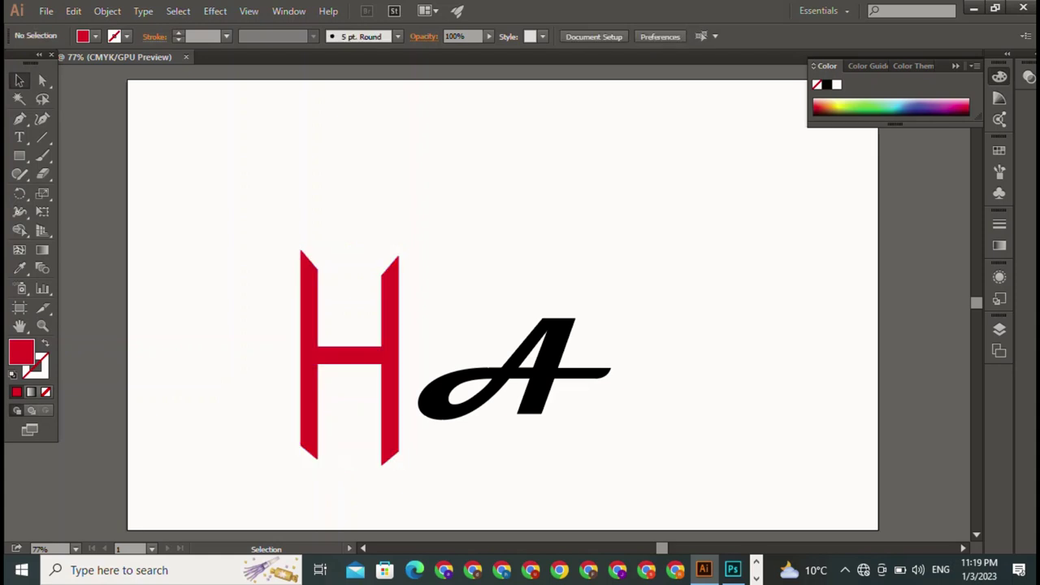
pyautogui.hotkey('ctrl', 'z')
pyautogui.hotkey('ctrl', 'shift', 'a')
pyautogui.press('a')
pyautogui.hotkey('ctrl', 'z')
pyautogui.hotkey('ctrl', 'z')
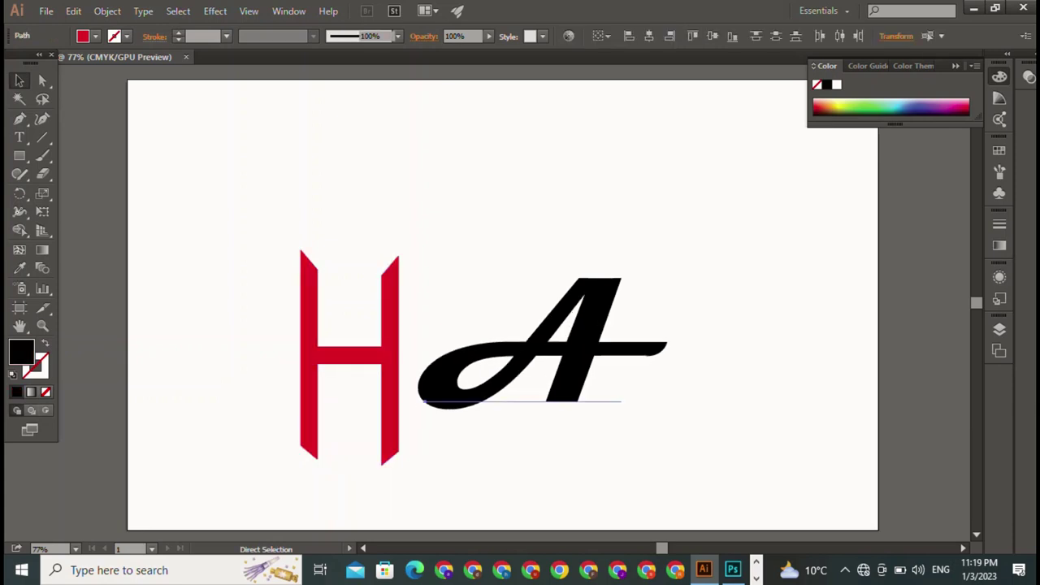
pyautogui.hotkey('ctrl', 'z')
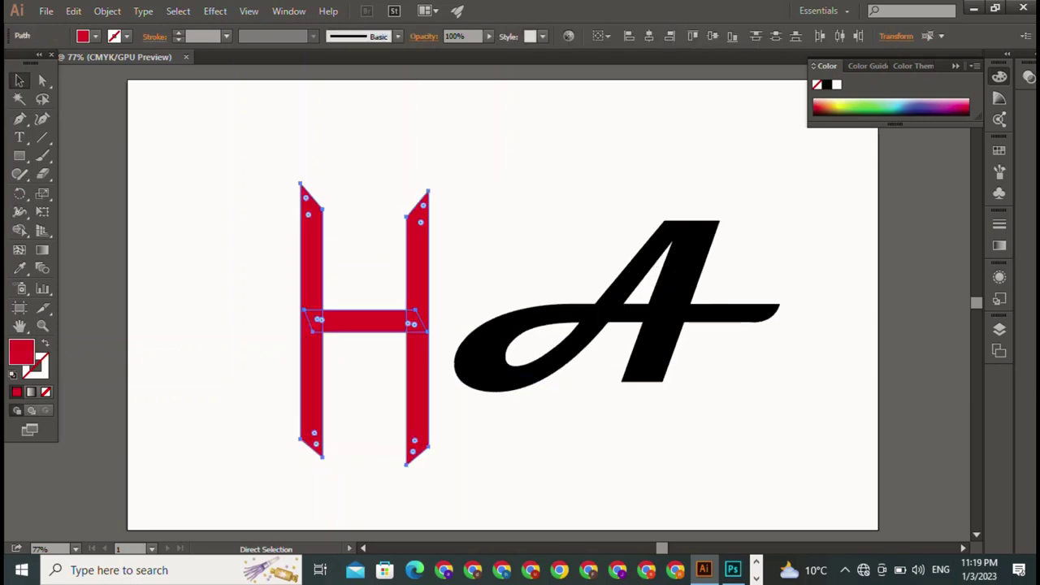
# Give the H matching angled stems with slanted bottoms and lower its crossbar
pyautogui.hotkey('ctrl', 'z')
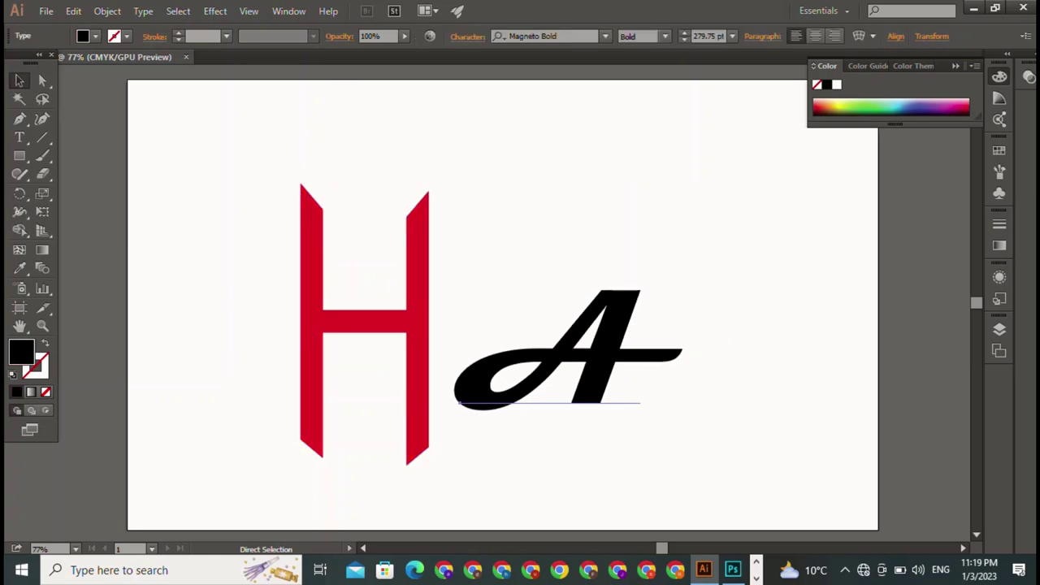
pyautogui.hotkey('ctrl', 'z')
pyautogui.press('v')
pyautogui.hotkey('ctrl', 'shift', 'a')
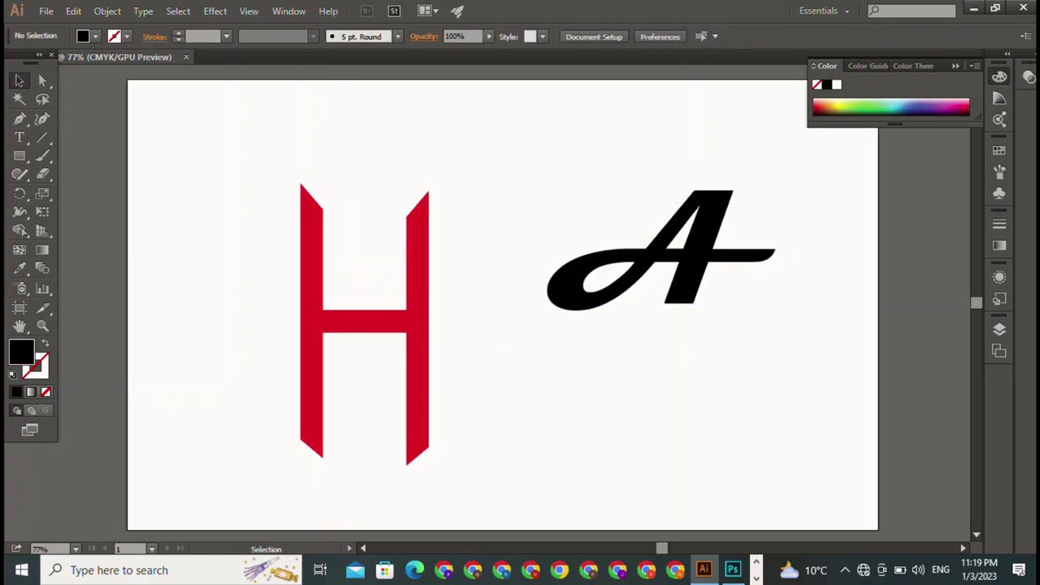
pyautogui.hotkey('ctrl', 'z')
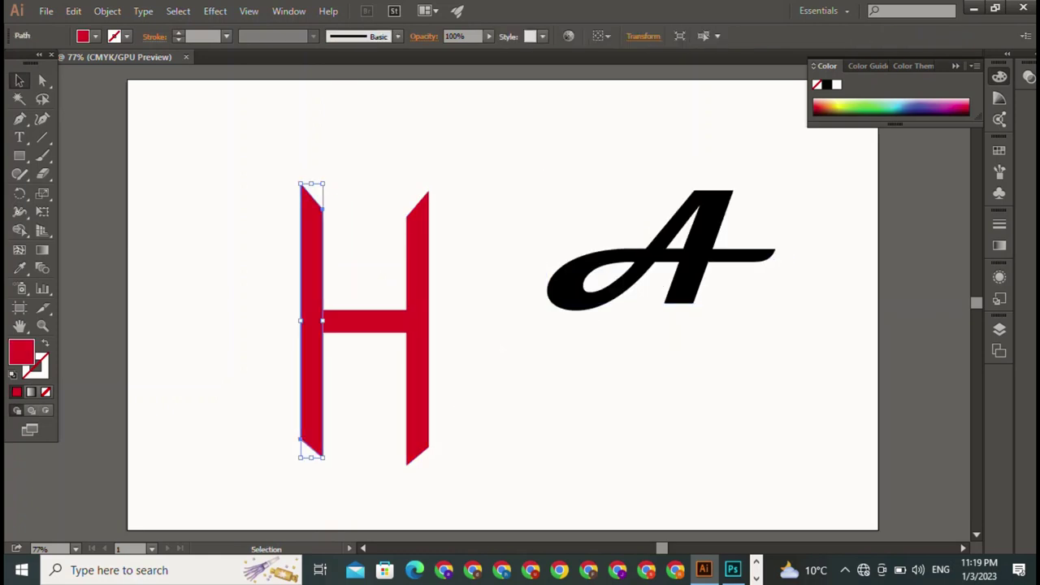
pyautogui.hotkey('ctrl', 'z')
pyautogui.hotkey('ctrl', 'z')
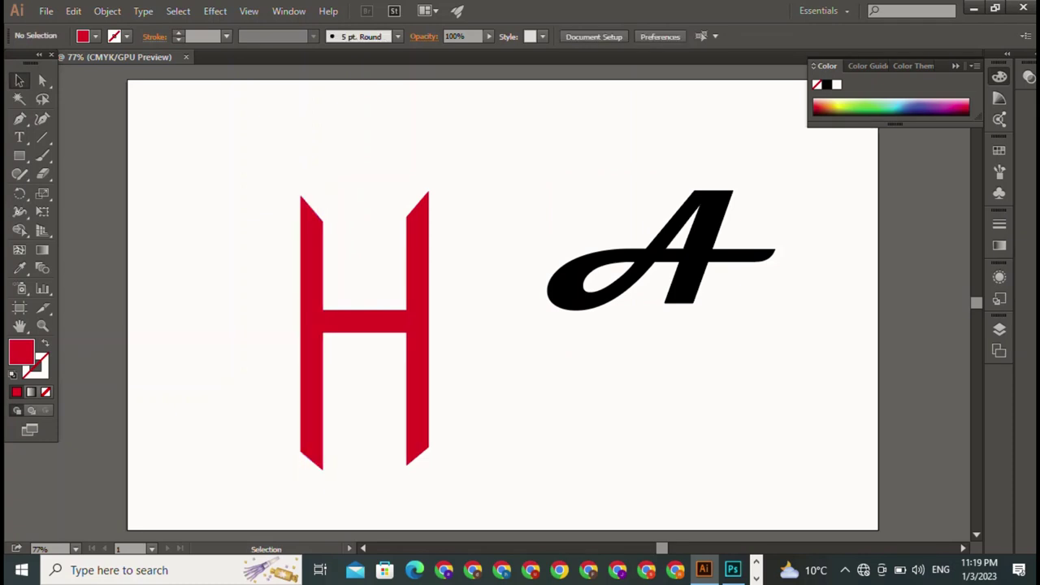
pyautogui.moveTo(275, 237); pyautogui.dragTo(443, 341)
pyautogui.hotkey('ctrl', 'z')
pyautogui.hotkey('ctrl', 'z')
pyautogui.hotkey('ctrl', 'z')
pyautogui.hotkey('ctrl', 'z')
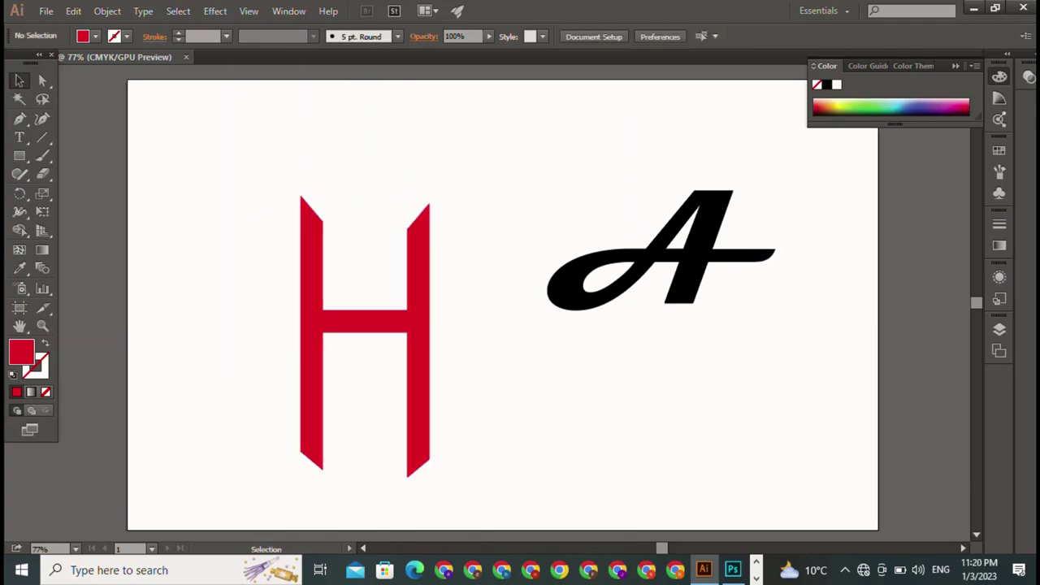
pyautogui.hotkey('ctrl', 'z')
pyautogui.hotkey('ctrl', 'z')
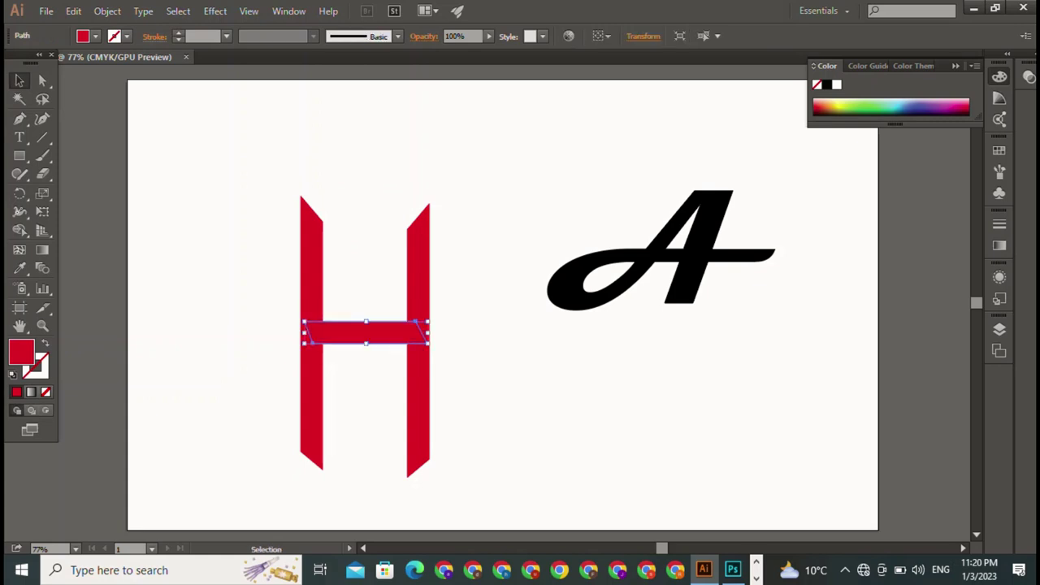
pyautogui.hotkey('ctrl', 'z')
pyautogui.hotkey('ctrl', 'z')
pyautogui.hotkey('ctrl', 'z')
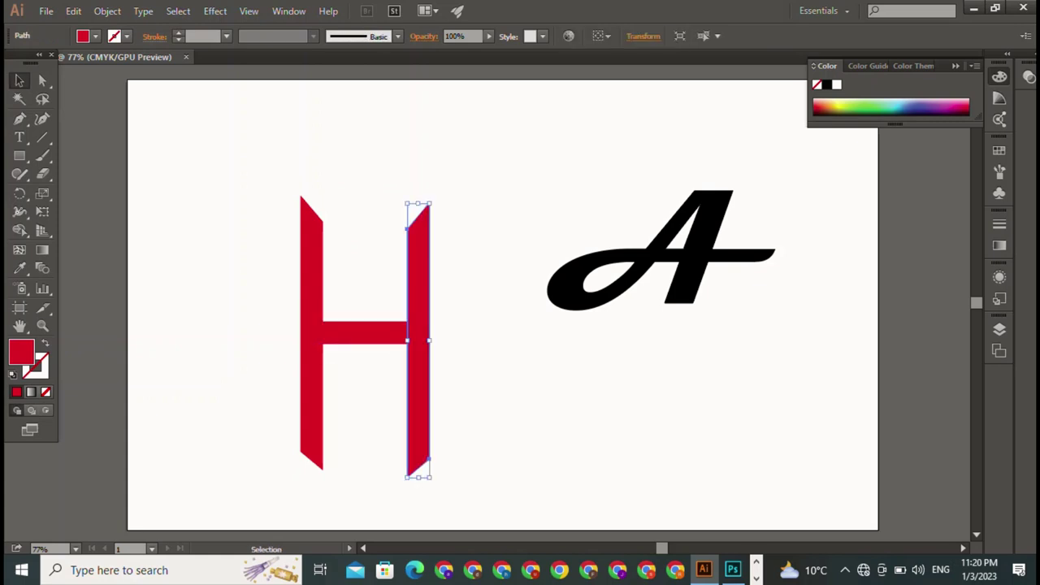
pyautogui.hotkey('ctrl', 'z')
pyautogui.hotkey('ctrl', 'z')
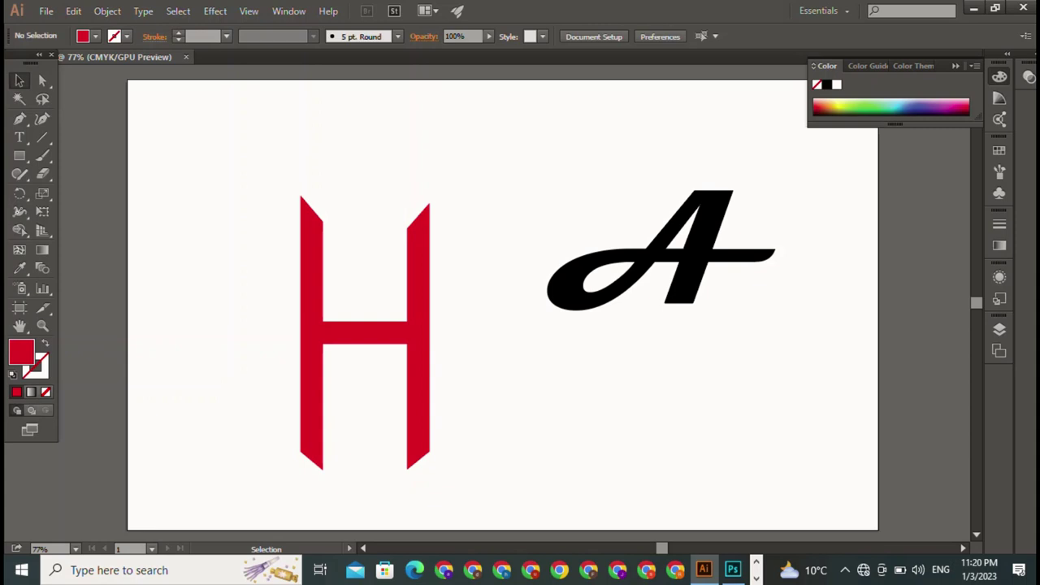
pyautogui.moveTo(403, 299)
pyautogui.mouseDown()
pyautogui.moveTo(224, 370)
pyautogui.moveTo(274, 425)
pyautogui.mouseUp()
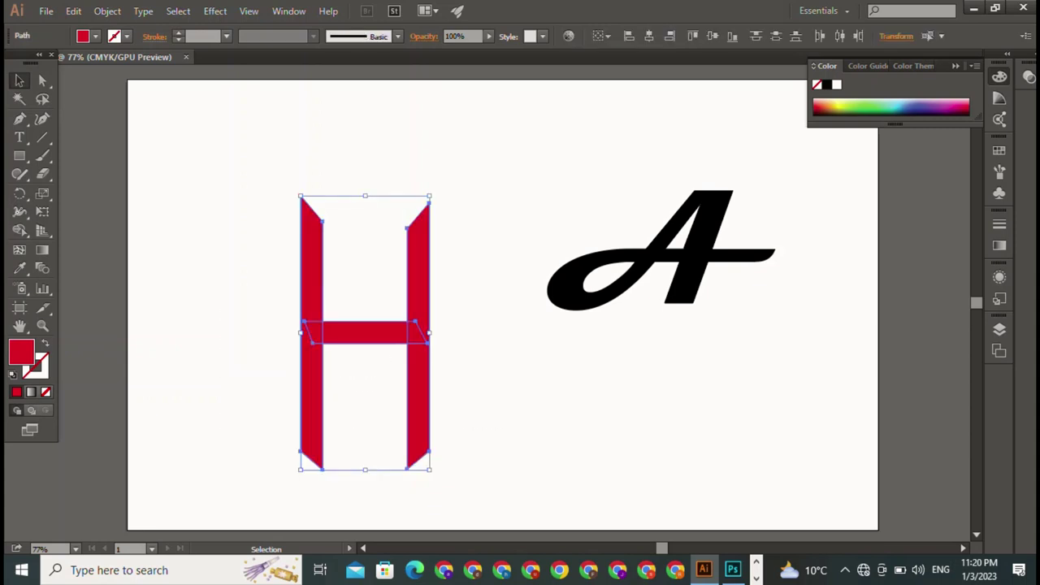
pyautogui.hotkey('ctrl', 'shift', 'a')
# Reposition the H's right stem and select both stems and the crossbar together as one group
pyautogui.click(419, 366)
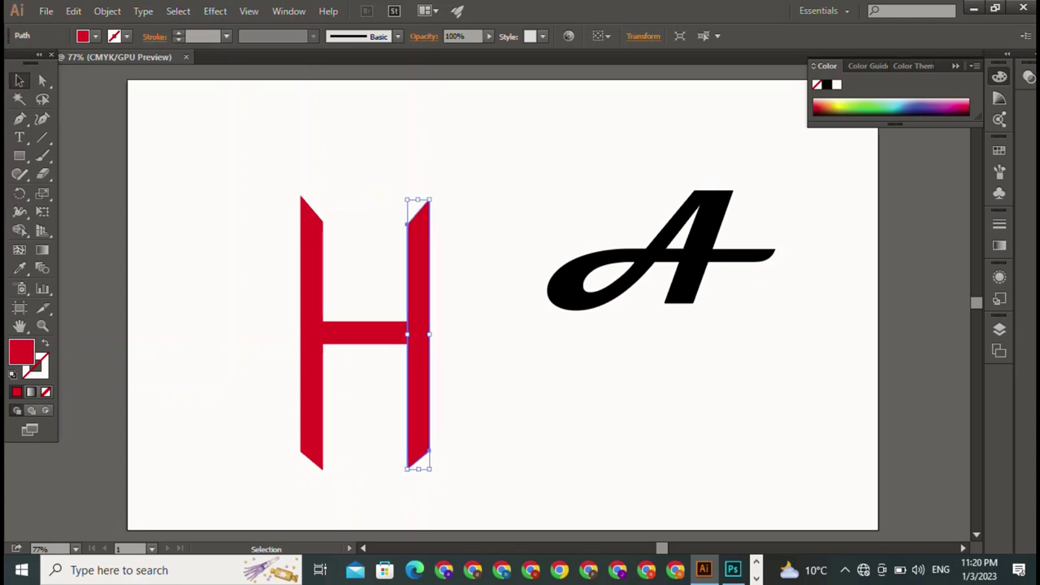
pyautogui.hotkey('ctrl', 'shift', 'a')
pyautogui.moveTo(262, 280); pyautogui.dragTo(497, 475)
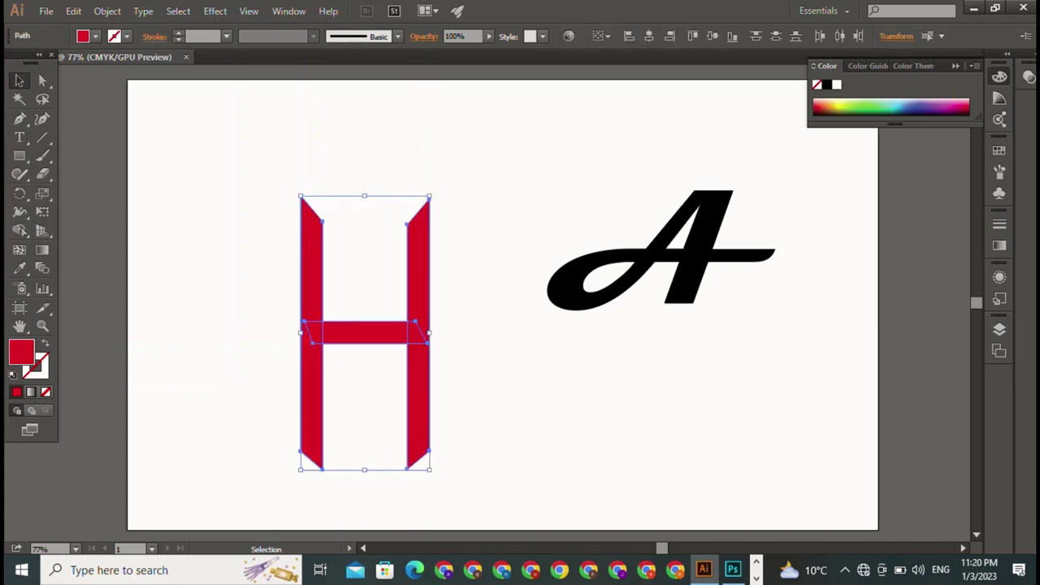
pyautogui.hotkey('ctrl', 'shift', 'a')
pyautogui.click(418, 365)
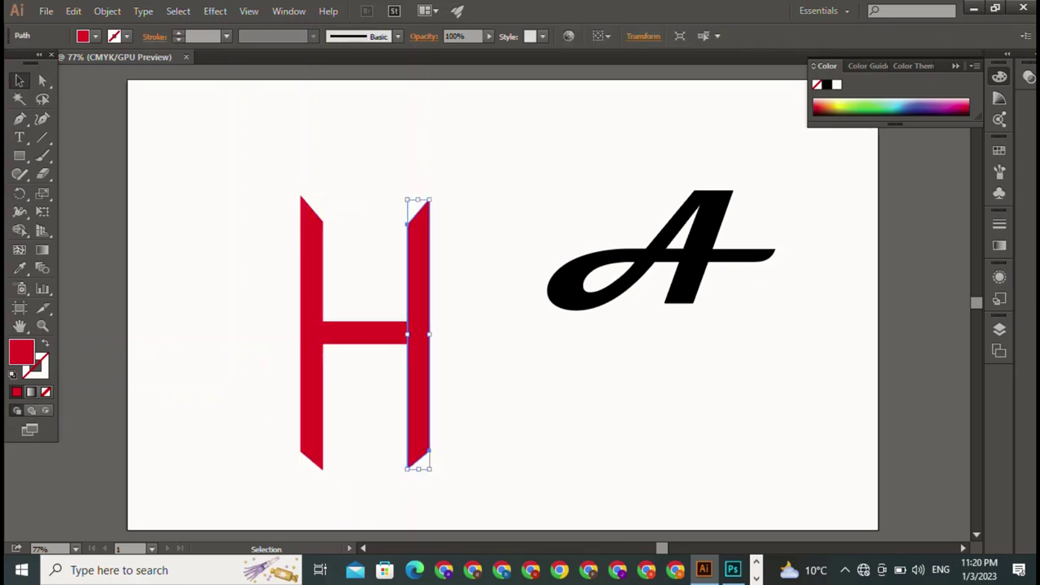
pyautogui.hotkey('ctrl', 'shift', 'a')
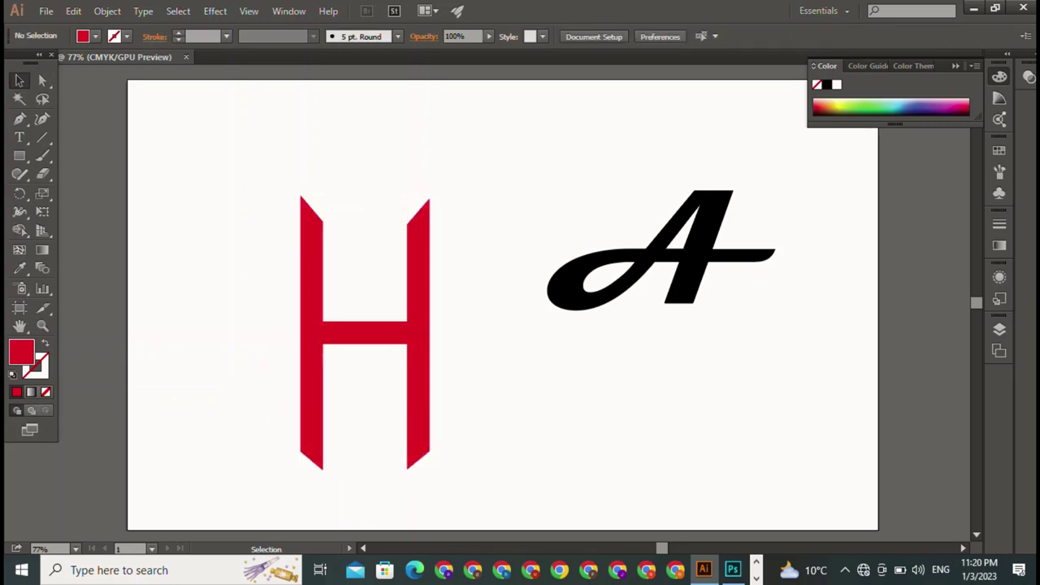
pyautogui.moveTo(290, 261); pyautogui.dragTo(450, 326)
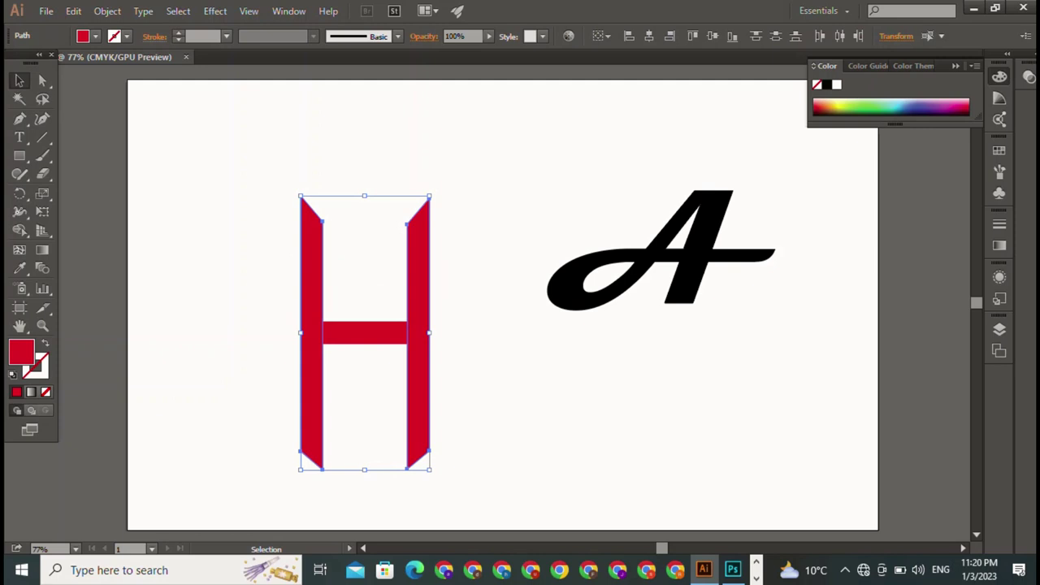
pyautogui.hotkey('ctrl', 'shift', 'a')
pyautogui.click(418, 341)
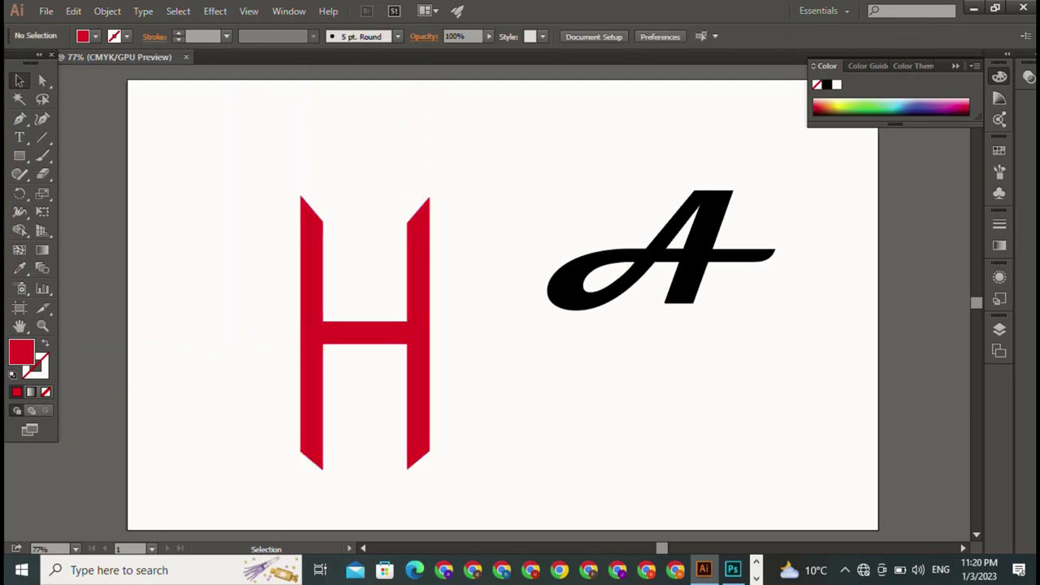
pyautogui.moveTo(417, 341)
pyautogui.mouseDown()
pyautogui.moveTo(225, 341)
pyautogui.moveTo(418, 341)
pyautogui.mouseUp()
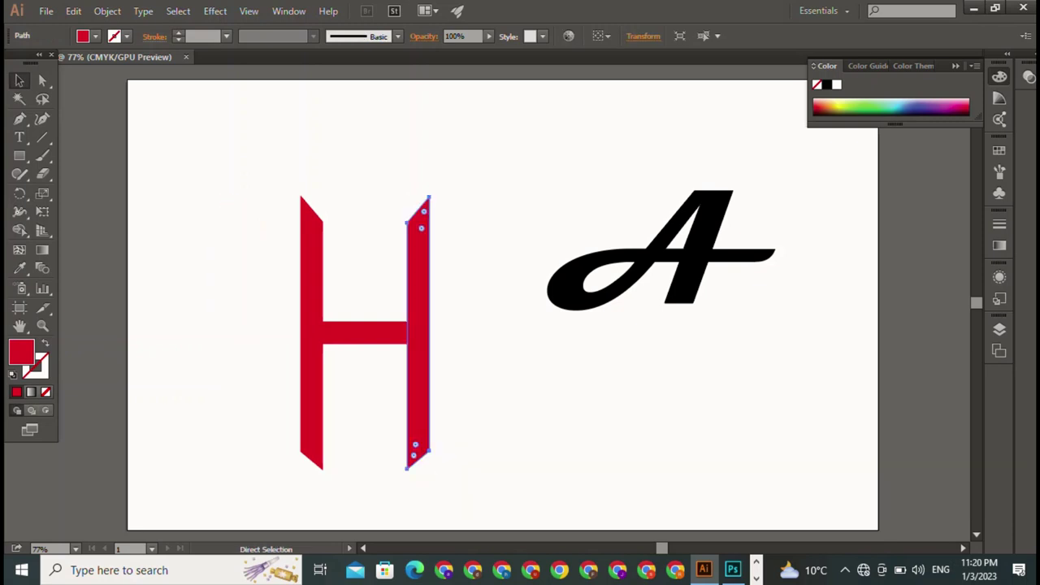
pyautogui.moveTo(382, 306); pyautogui.dragTo(264, 328)
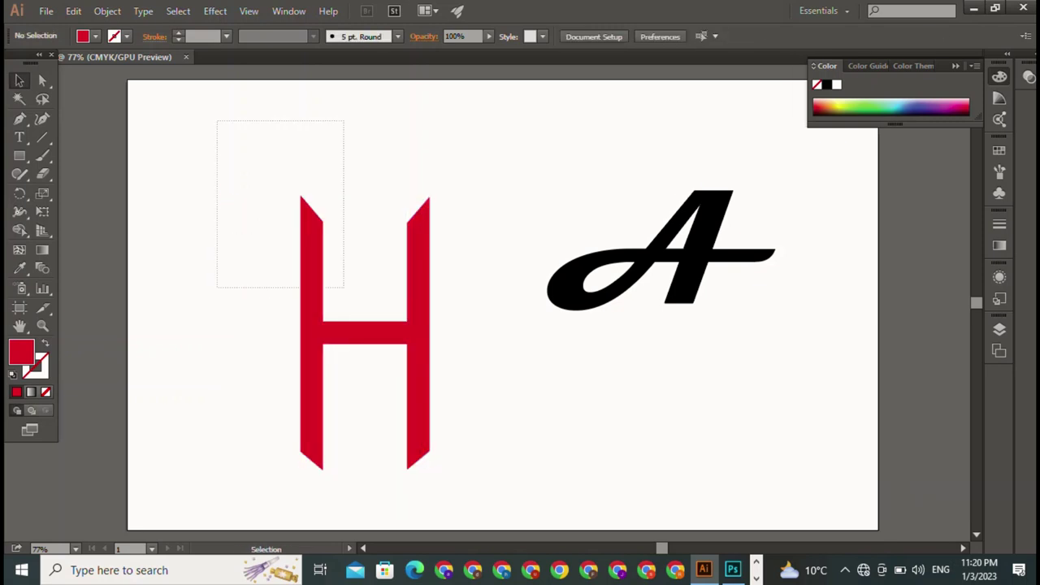
pyautogui.moveTo(216, 120); pyautogui.dragTo(474, 487)
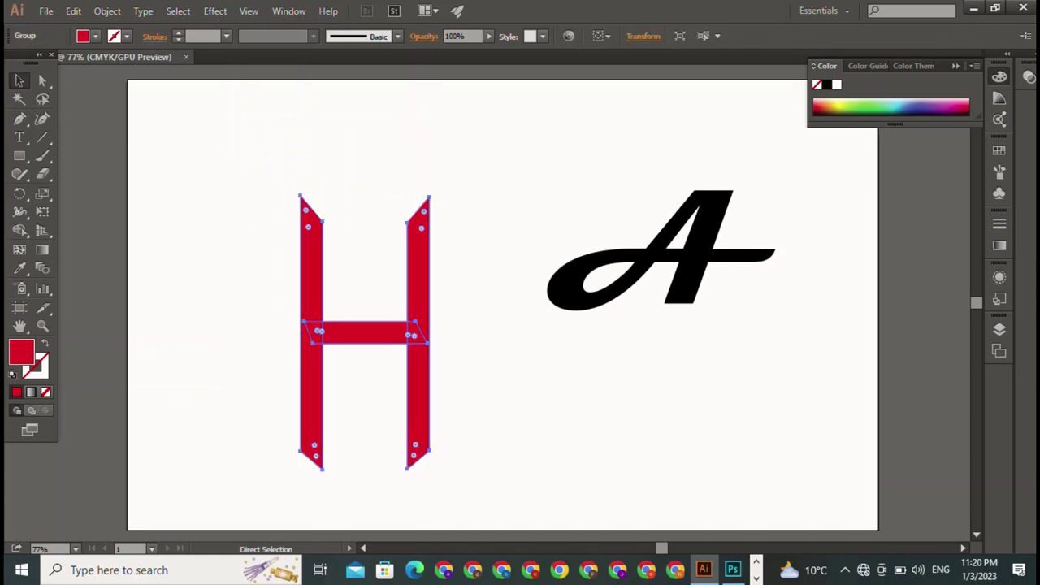
# Scale the script A to about 375.74 pt and set it down-left against the red H
pyautogui.hotkey('ctrl', 'shift', 'a')
pyautogui.moveTo(176, 332); pyautogui.dragTo(492, 355)
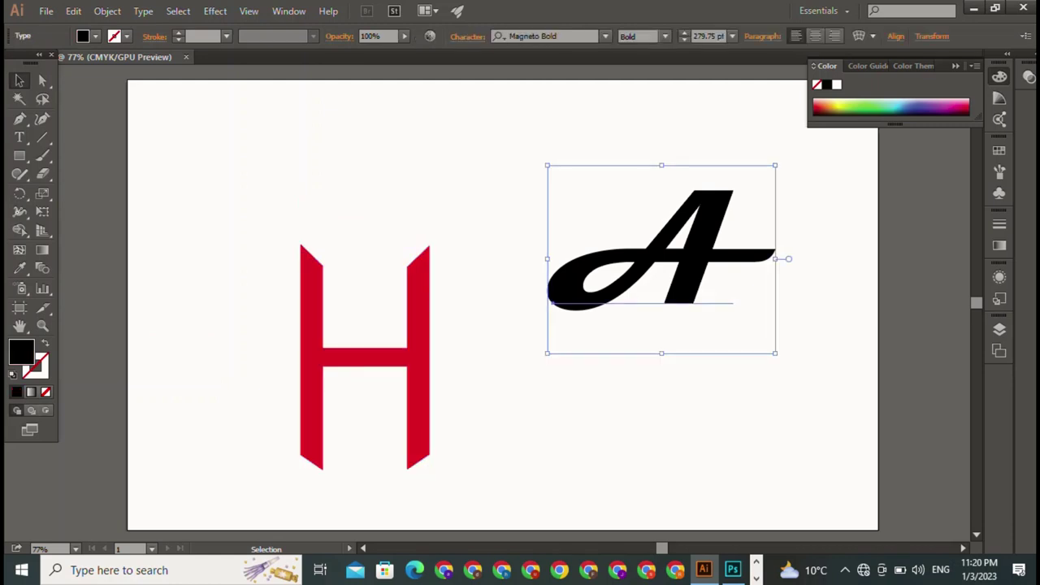
pyautogui.moveTo(774, 165); pyautogui.dragTo(667, 253)
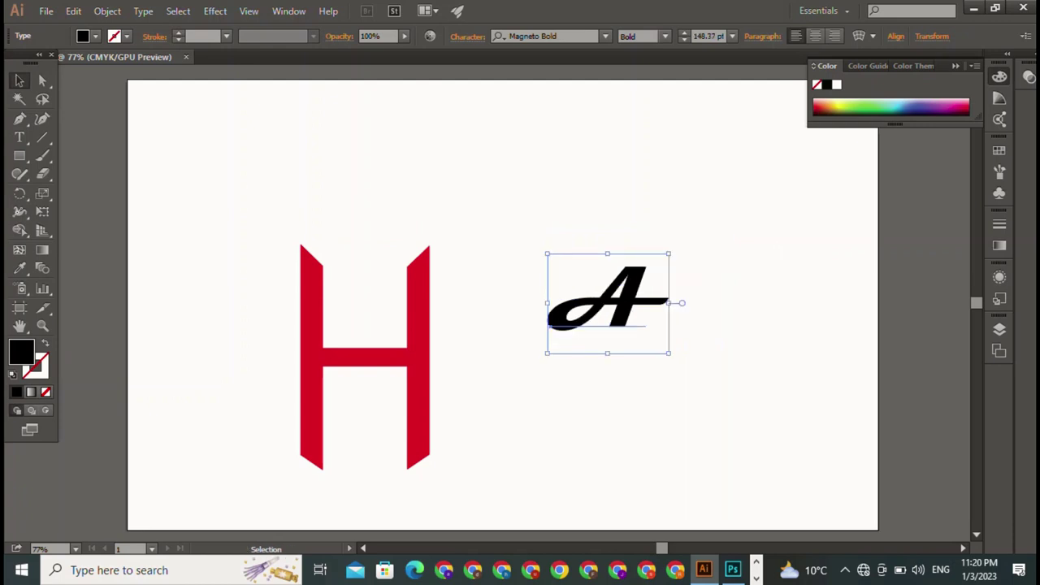
pyautogui.moveTo(712, 217); pyautogui.dragTo(743, 197)
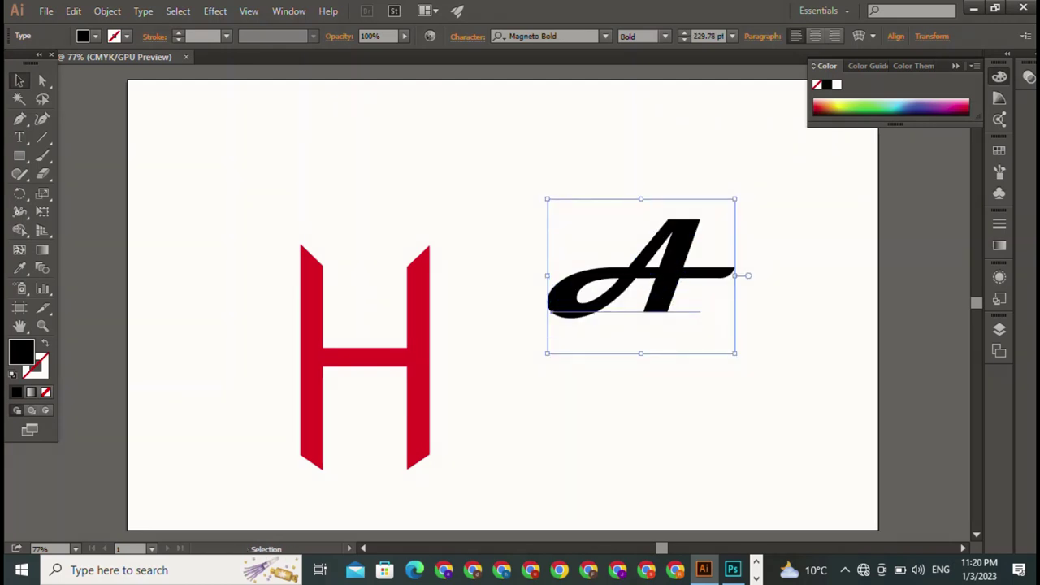
pyautogui.moveTo(634, 276); pyautogui.dragTo(549, 413)
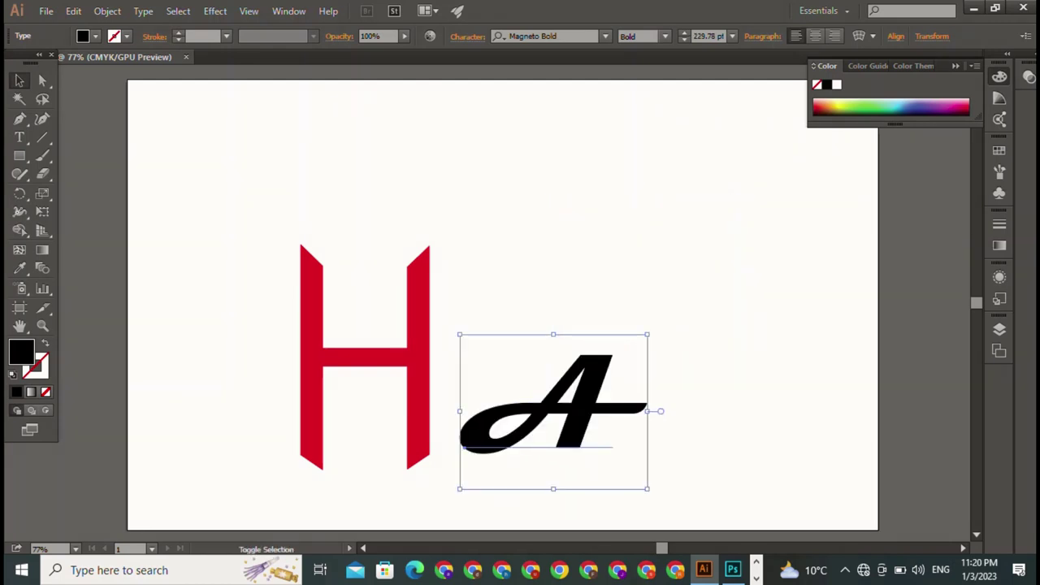
pyautogui.moveTo(647, 334); pyautogui.dragTo(766, 237)
pyautogui.moveTo(666, 309); pyautogui.dragTo(647, 332)
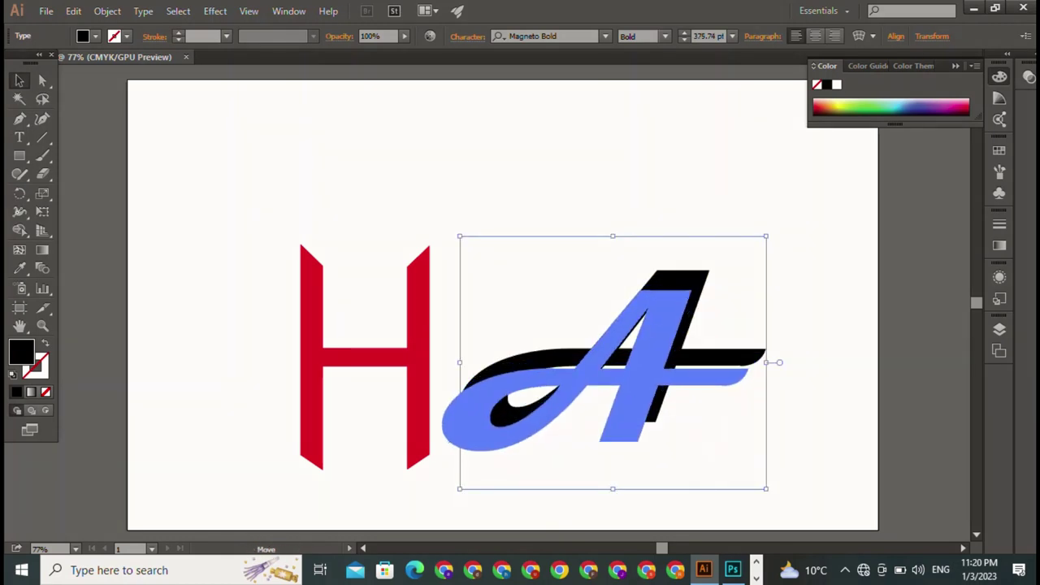
pyautogui.hotkey('ctrl', 'shift', 'a')
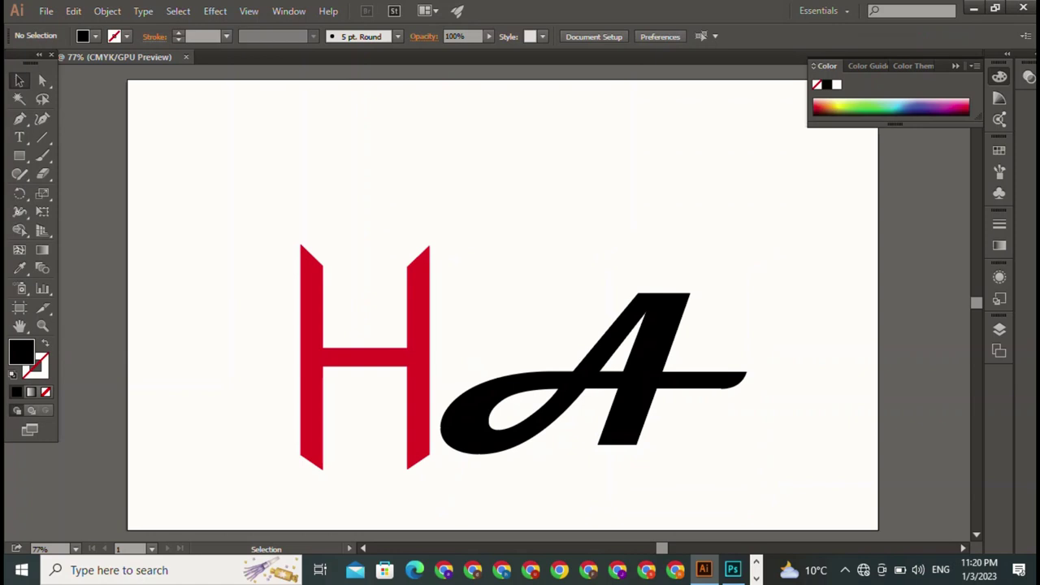
pyautogui.click(641, 341)
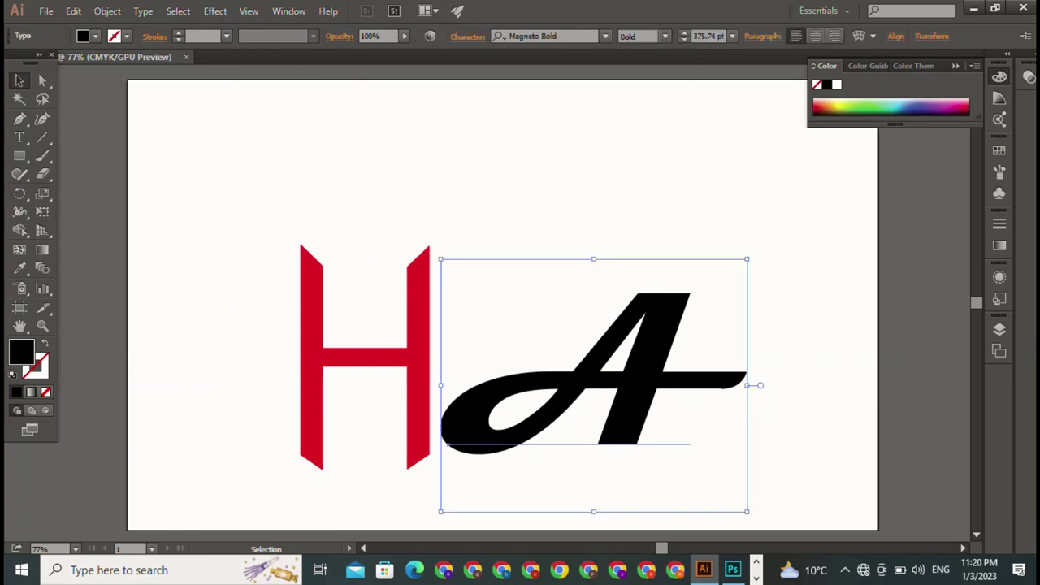
pyautogui.hotkey('ctrl', 'shift', 'a')
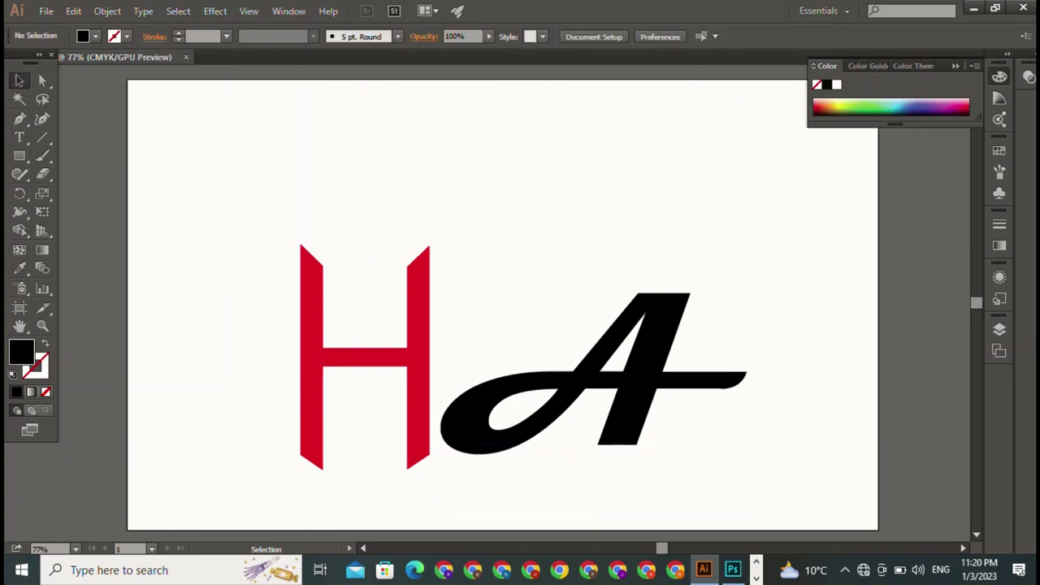
pyautogui.click(373, 357)
# Swap positions so the script A sits on the left and the red H on its right
pyautogui.doubleClick(374, 357)
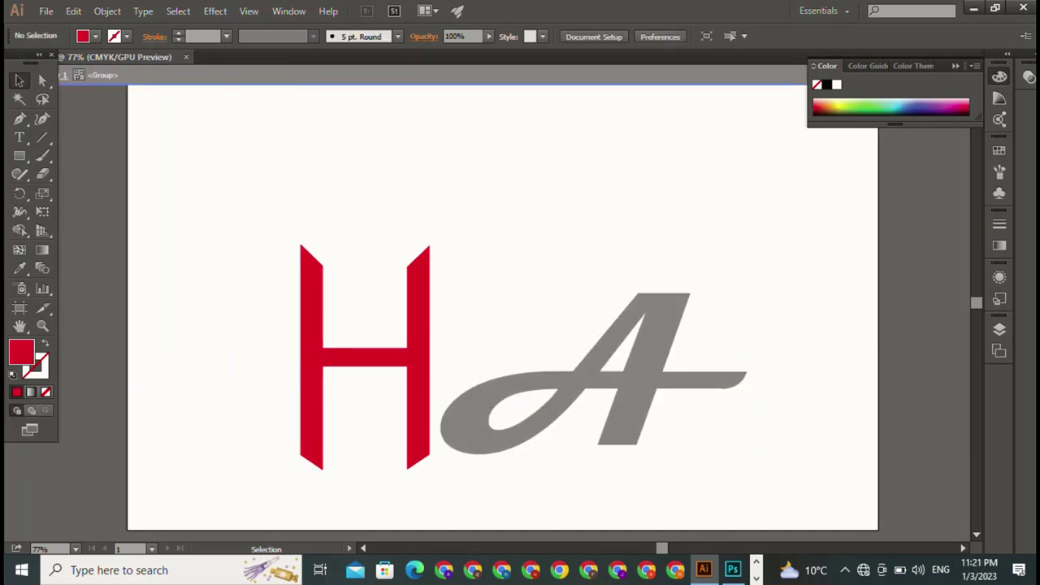
pyautogui.press('Escape')
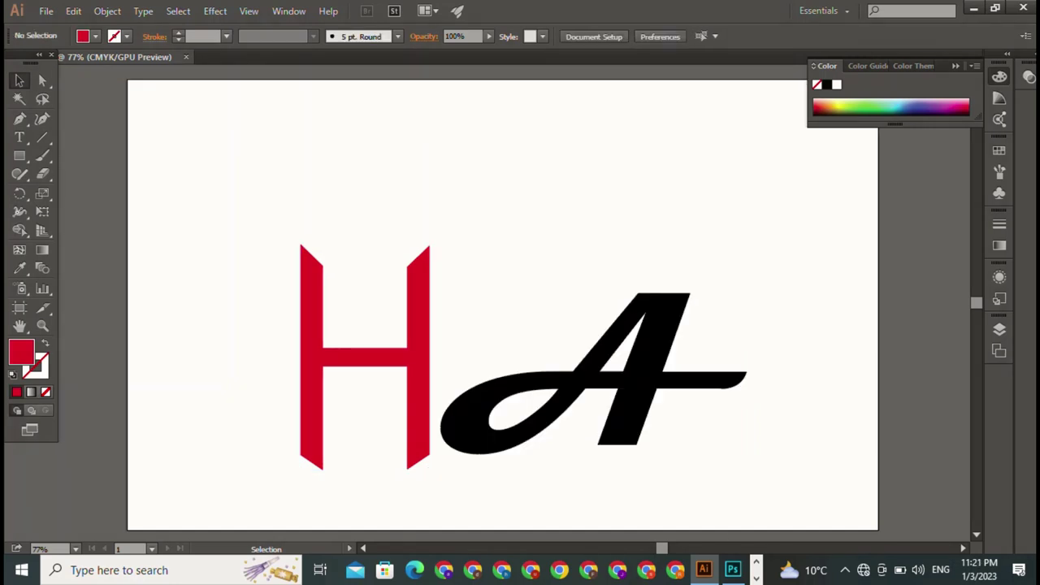
pyautogui.click(642, 341)
pyautogui.moveTo(642, 341); pyautogui.dragTo(318, 364)
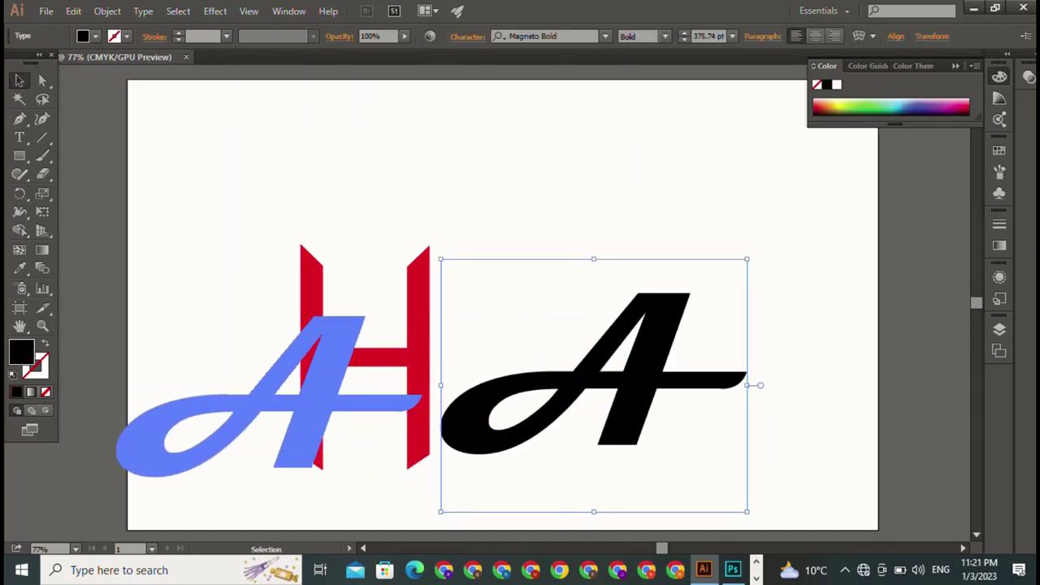
pyautogui.moveTo(419, 396); pyautogui.dragTo(681, 371)
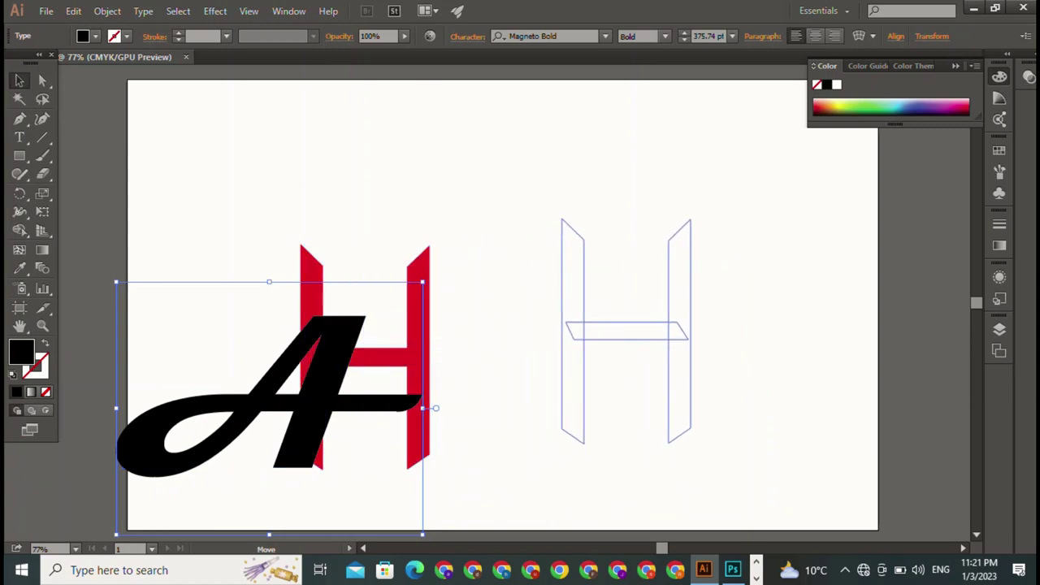
pyautogui.moveTo(325, 382); pyautogui.dragTo(445, 344)
# Shrink the red H proportionally and place it apart to the right of the A
pyautogui.click(689, 333)
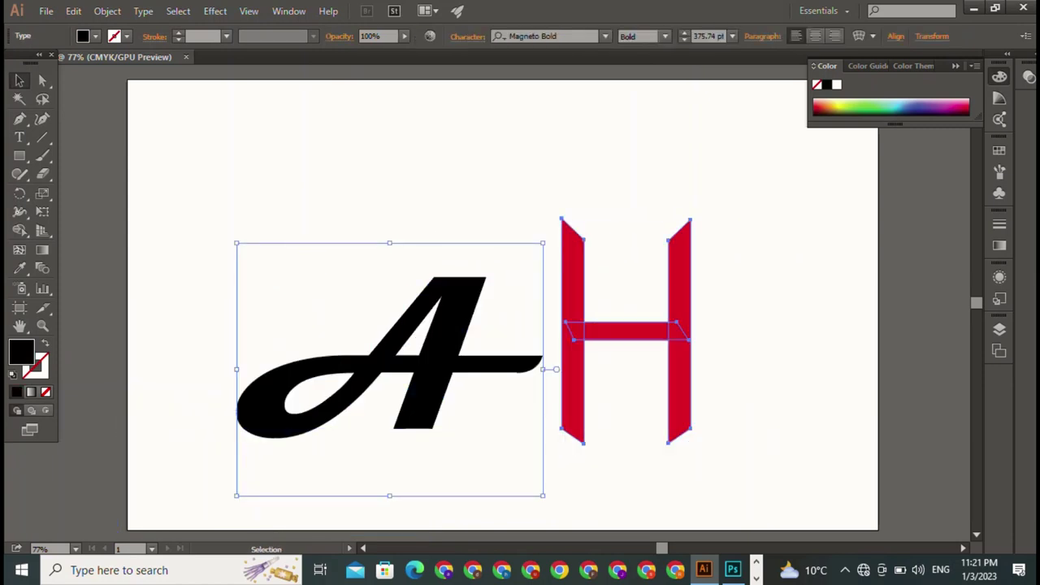
pyautogui.moveTo(626, 219); pyautogui.dragTo(626, 336)
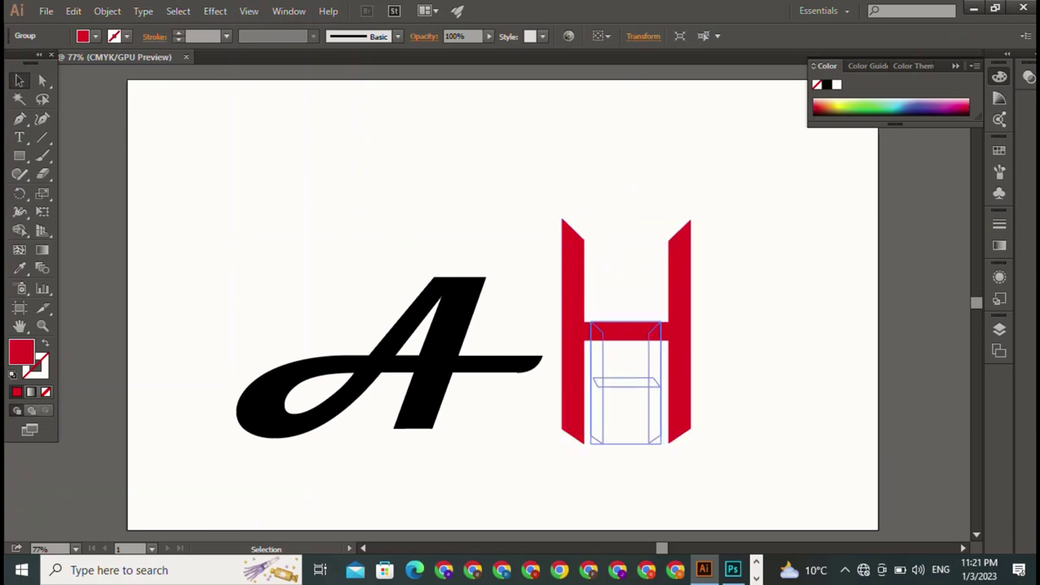
pyautogui.moveTo(625, 390); pyautogui.dragTo(508, 304)
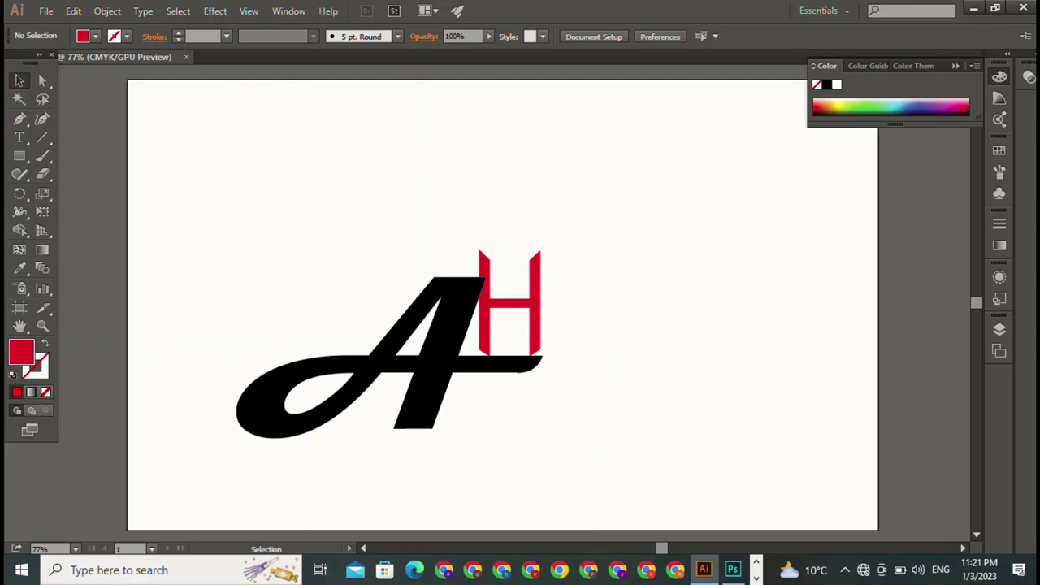
pyautogui.moveTo(509, 303); pyautogui.dragTo(687, 303)
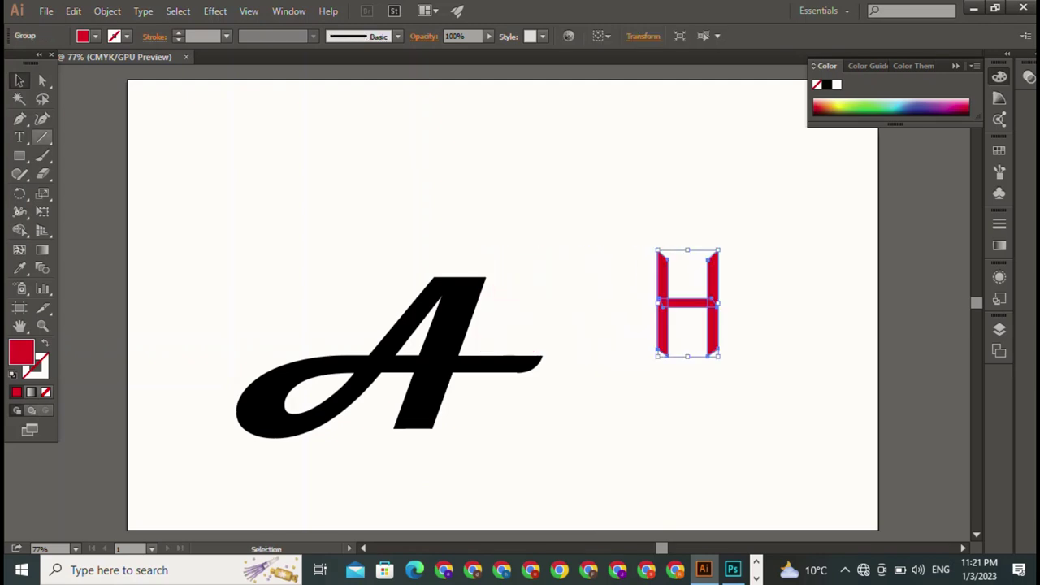
# Pick the Pen tool and zoom in closely on the end of the A's tail
pyautogui.click(19, 137)
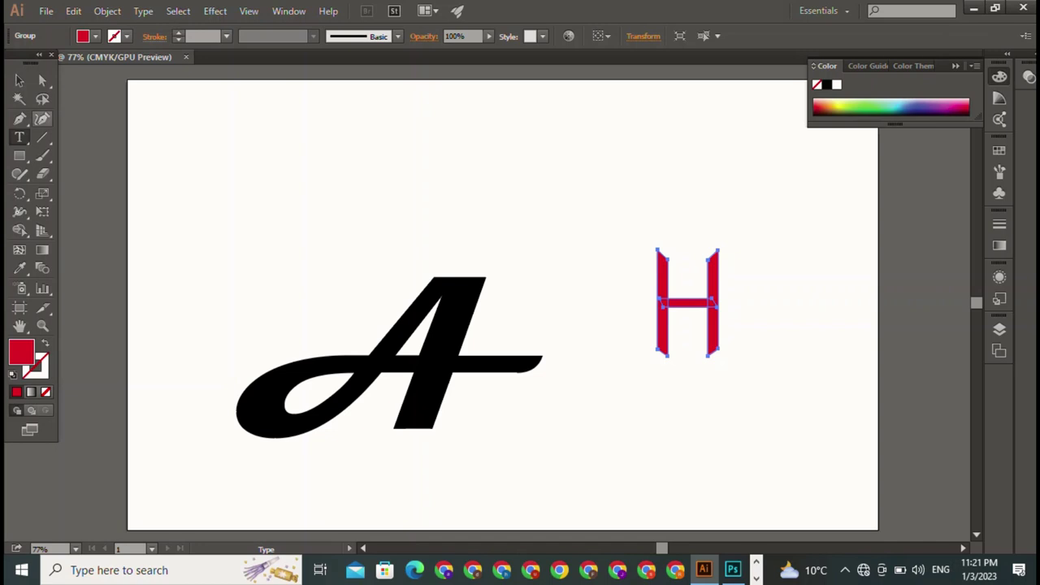
pyautogui.click(20, 119)
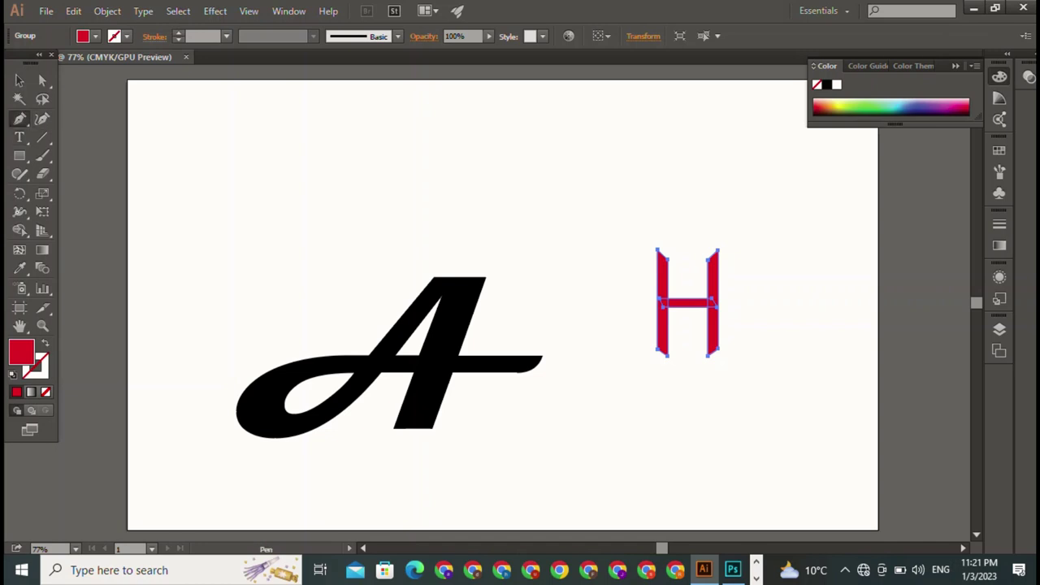
pyautogui.hotkey('ctrl', '+')
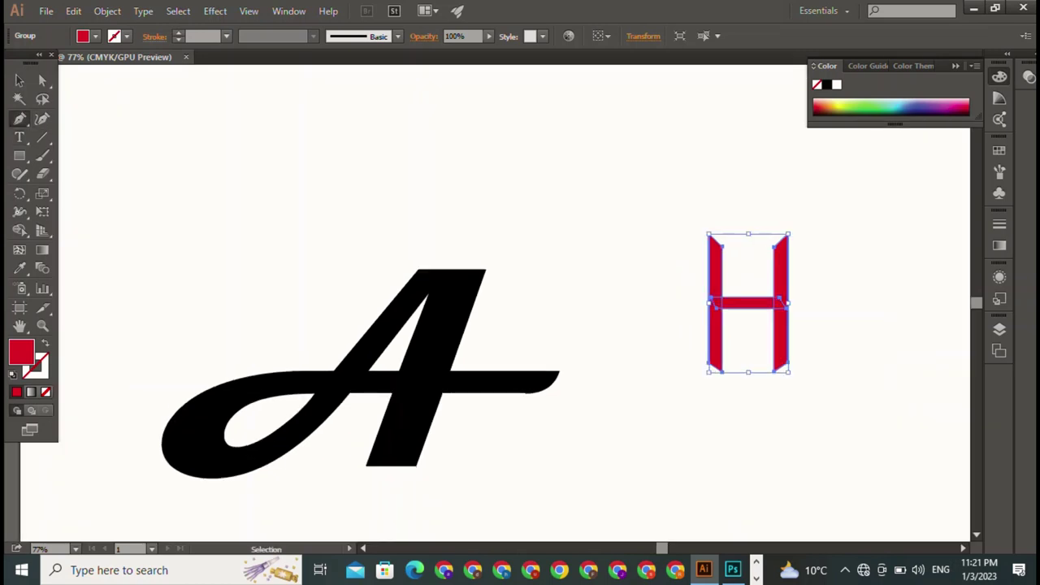
pyautogui.hotkey('ctrl', '+')
pyautogui.hotkey('ctrl', '+')
pyautogui.hotkey('ctrl', '+')
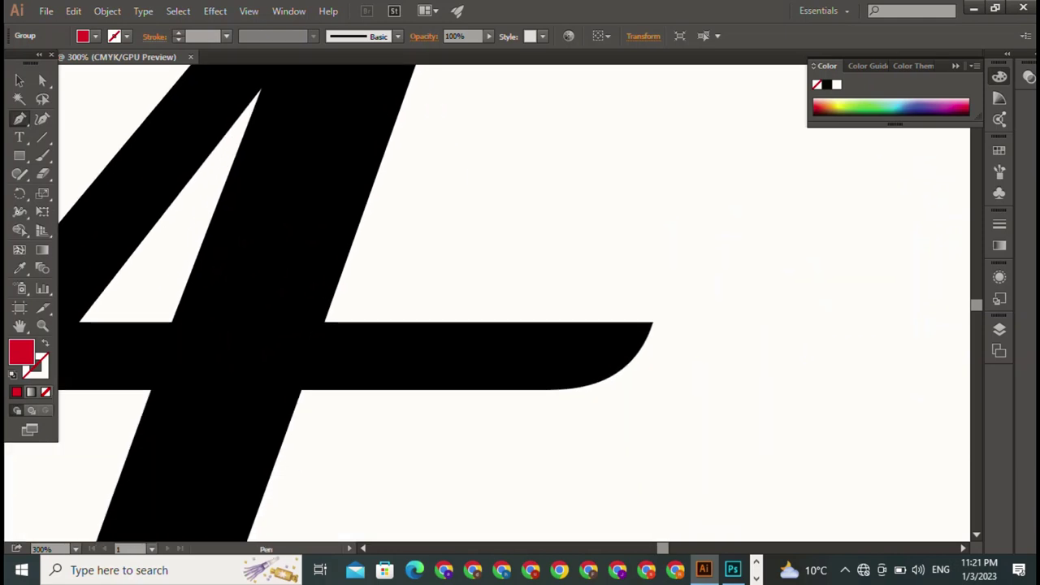
# Start a red triangle on the tail's top edge, then undo its stray corner and handle
pyautogui.click(519, 321)
pyautogui.moveTo(751, 321); pyautogui.dragTo(752, 400)
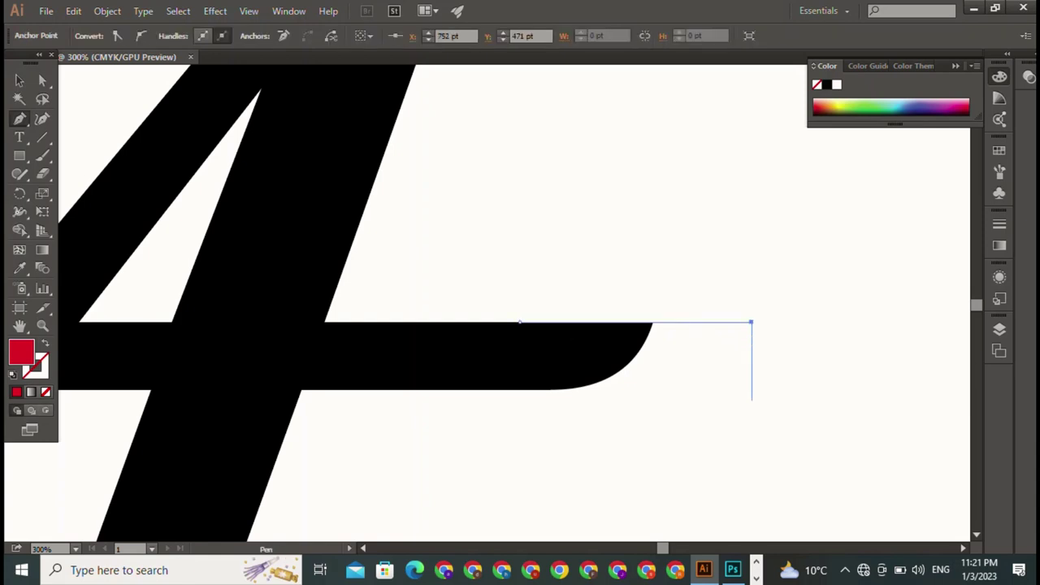
pyautogui.click(751, 381)
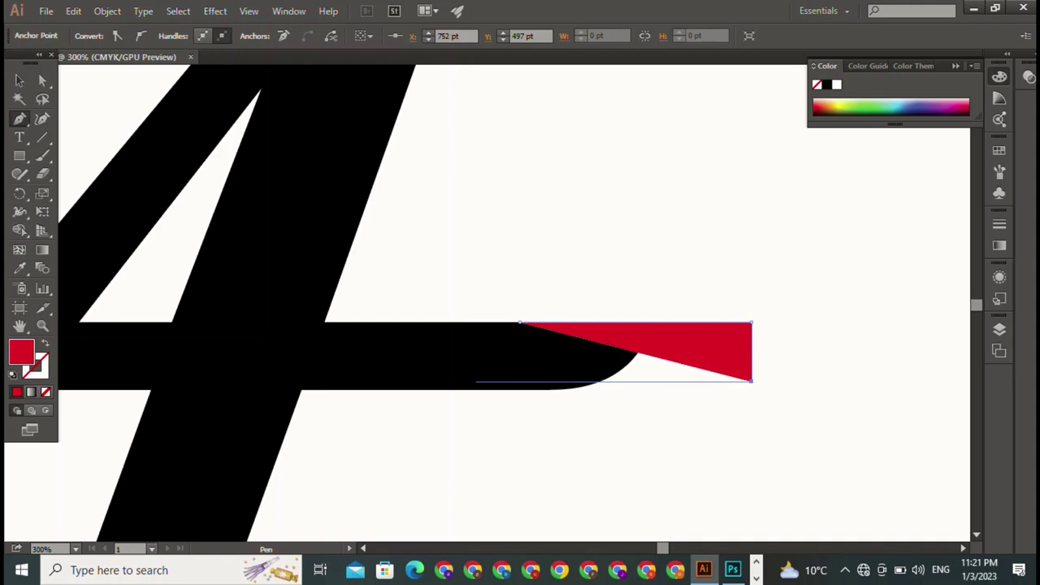
pyautogui.hotkey('ctrl', 'z')
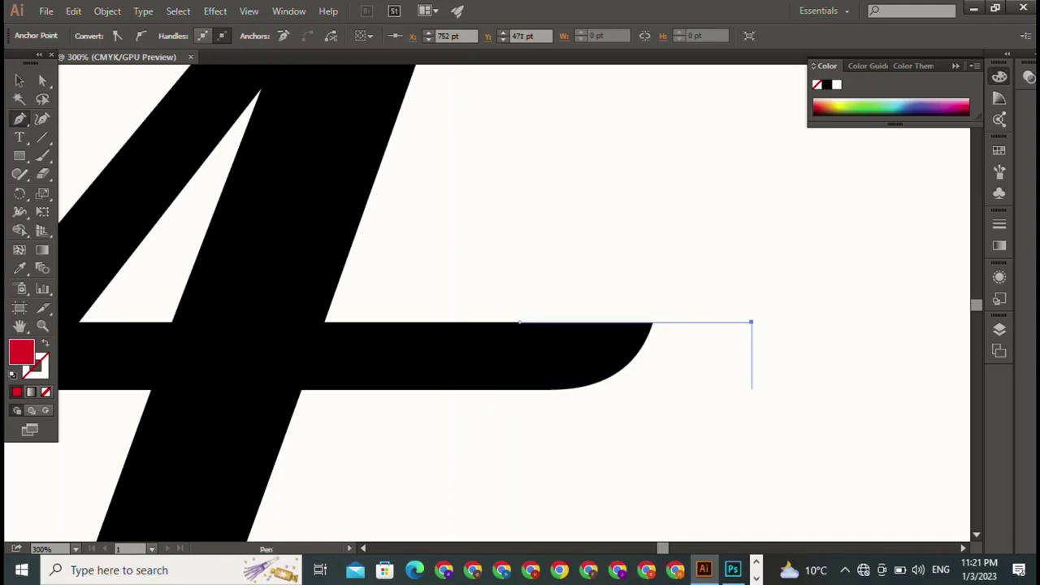
pyautogui.hotkey('ctrl', 'z')
# Redraw the red shape's corners as a rectangle extending right of the tail
pyautogui.click(514, 322)
pyautogui.moveTo(513, 322); pyautogui.dragTo(509, 446)
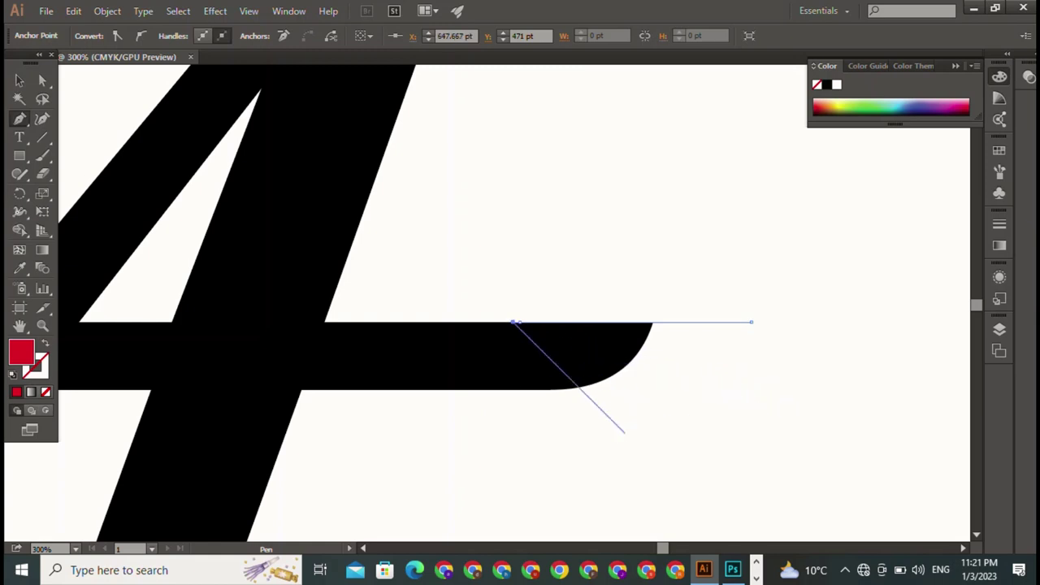
pyautogui.hotkey('ctrl', 'z')
pyautogui.click(752, 391)
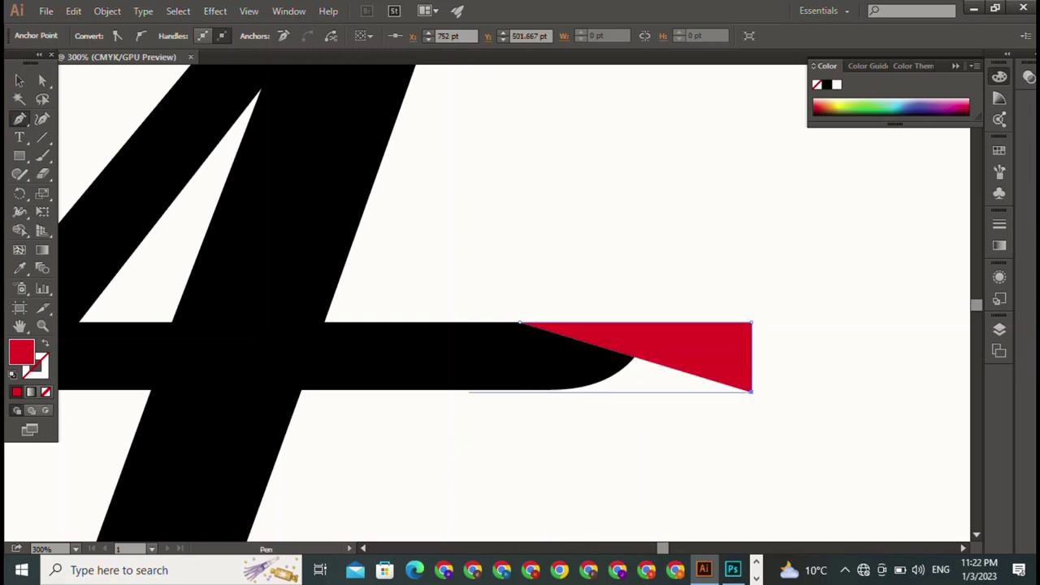
pyautogui.click(468, 391)
pyautogui.click(468, 323)
pyautogui.hotkey('ctrl', 'z')
pyautogui.hotkey('ctrl', 'z')
# Complete the red rectangle at its bottom-left corner, then sample the A's black with nothing selected
pyautogui.click(518, 391)
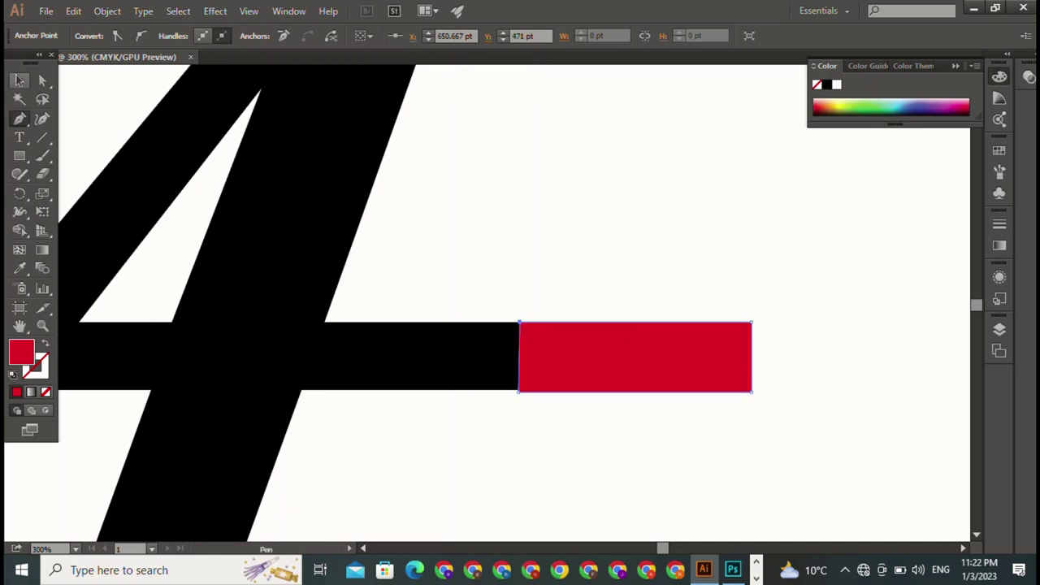
pyautogui.click(20, 80)
pyautogui.hotkey('ctrl', 'shift', 'a')
pyautogui.press('i')
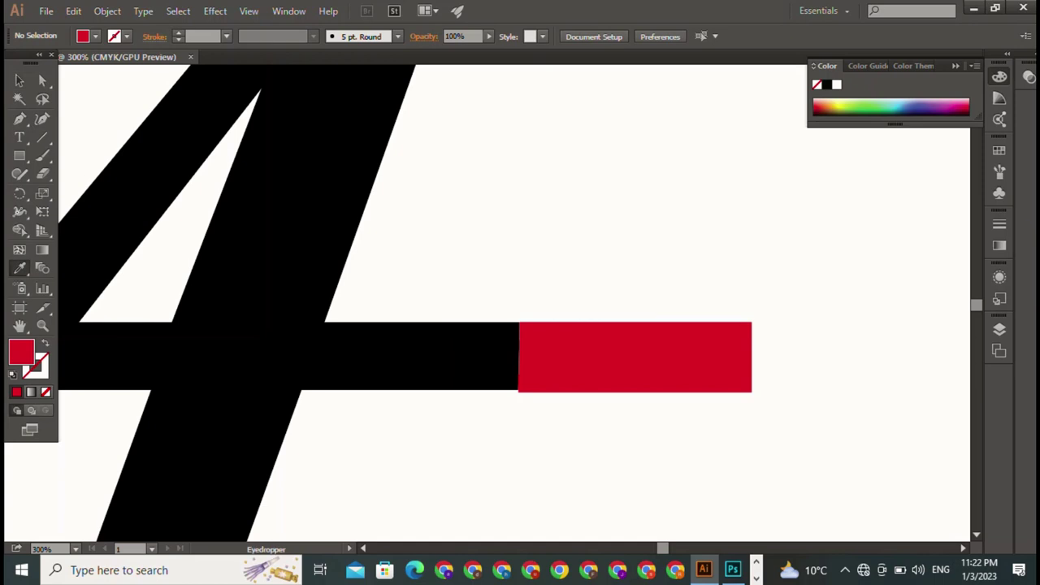
pyautogui.click(122, 358)
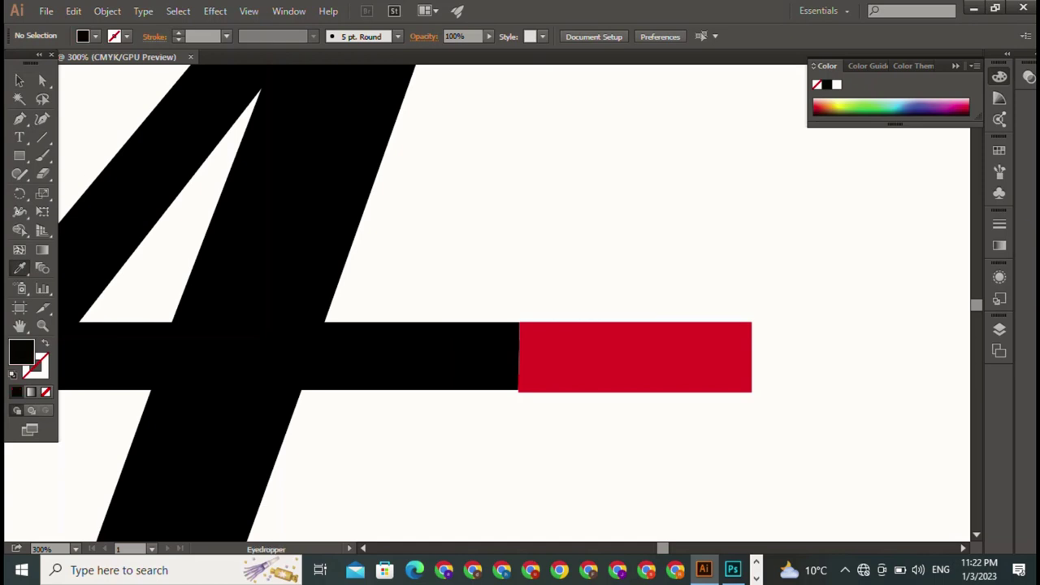
# Select the red rectangle and eyedrop the A's black fill onto it
pyautogui.press('v')
pyautogui.moveTo(660, 375); pyautogui.dragTo(662, 376)
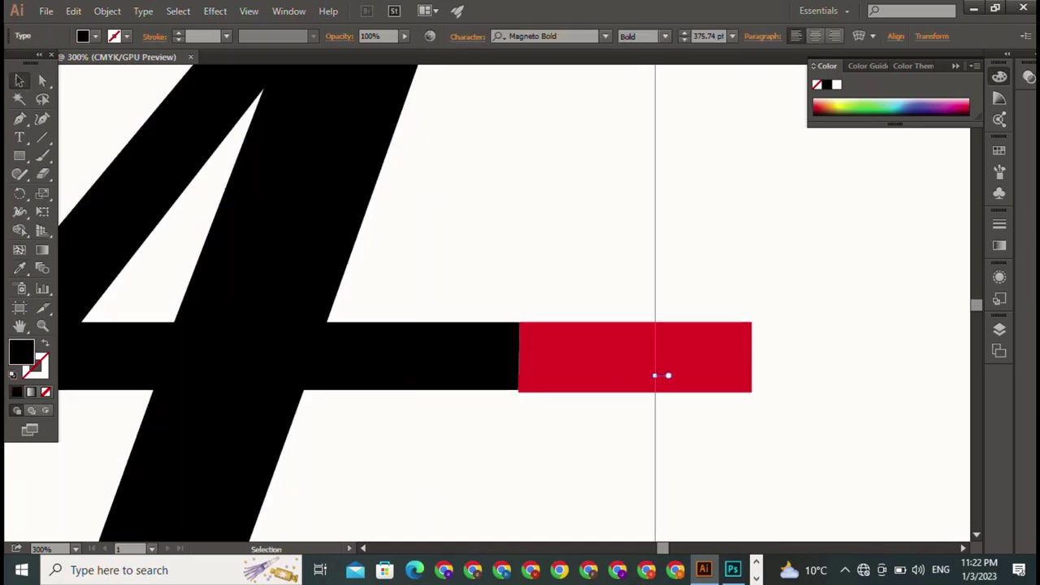
pyautogui.click(662, 376)
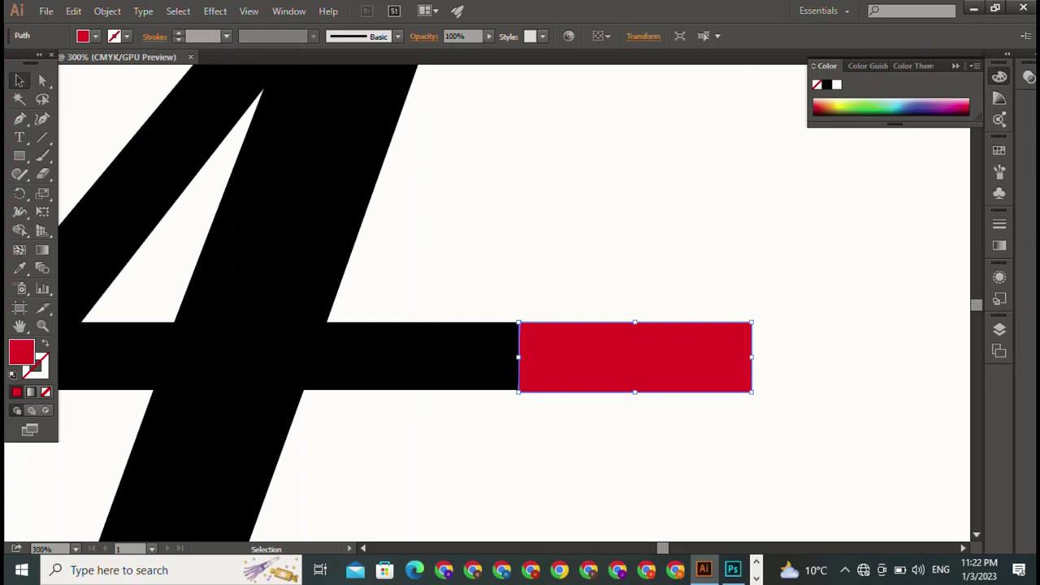
pyautogui.press('i')
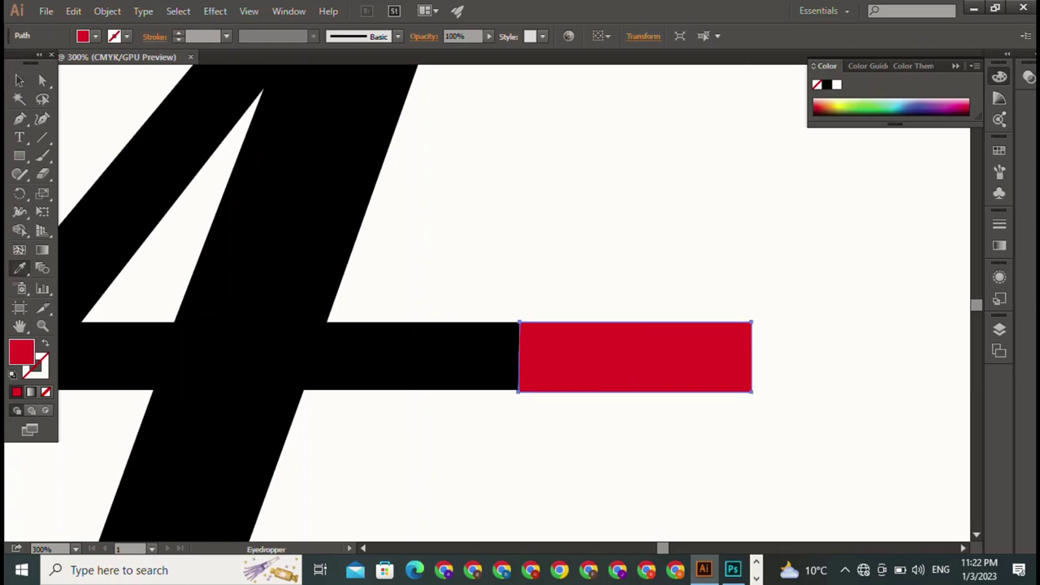
pyautogui.click(407, 357)
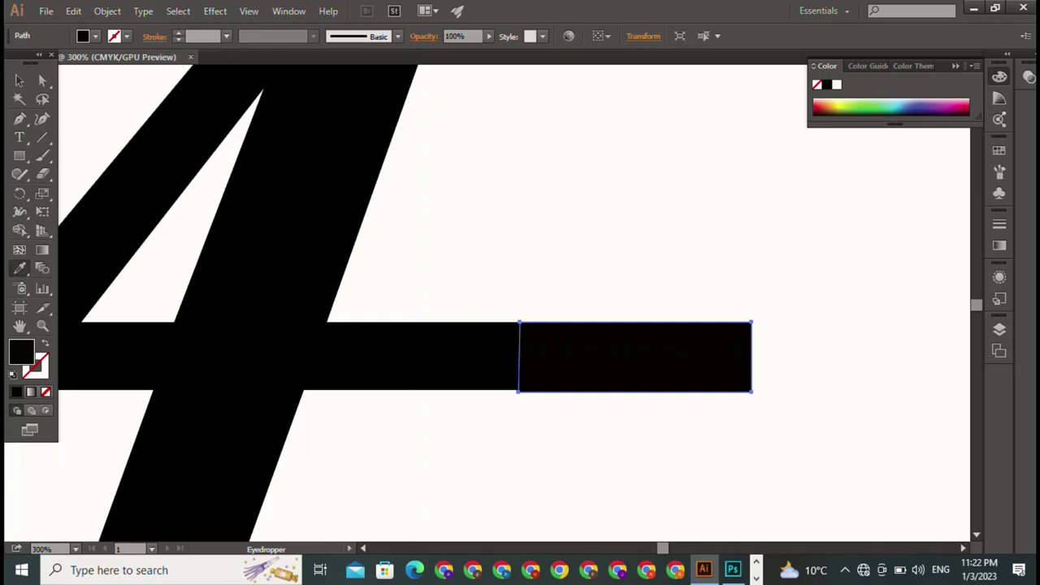
pyautogui.press('v')
pyautogui.hotkey('ctrl', 'shift', 'a')
# Resize the black bar's bottom edge to line up with the A's crossbar
pyautogui.click(634, 357)
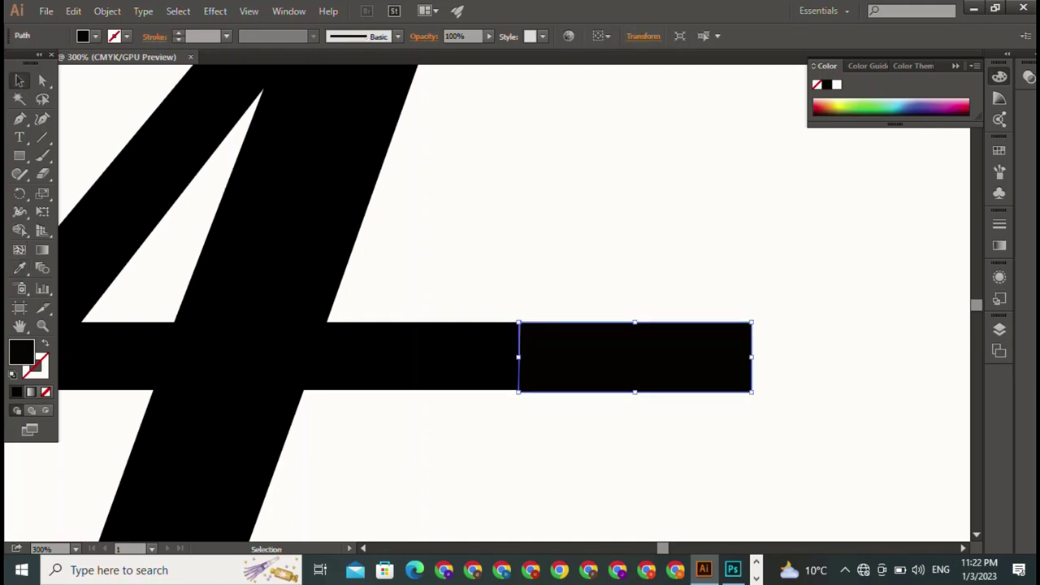
pyautogui.moveTo(634, 392); pyautogui.dragTo(634, 385)
pyautogui.hotkey('ctrl', 'shift', 'a')
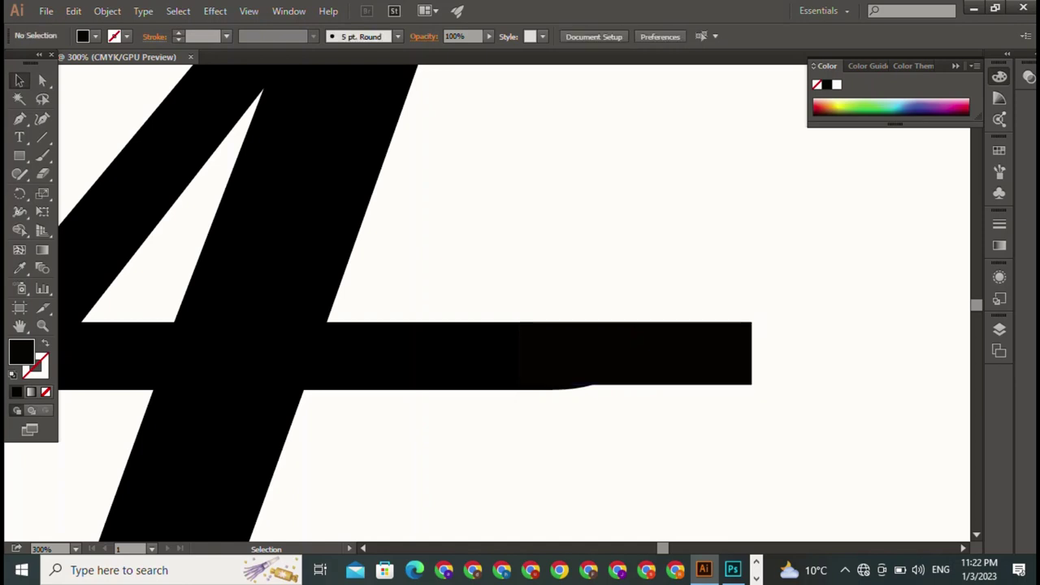
pyautogui.click(634, 354)
pyautogui.moveTo(634, 384); pyautogui.dragTo(635, 390)
pyautogui.hotkey('ctrl', 'shift', 'a')
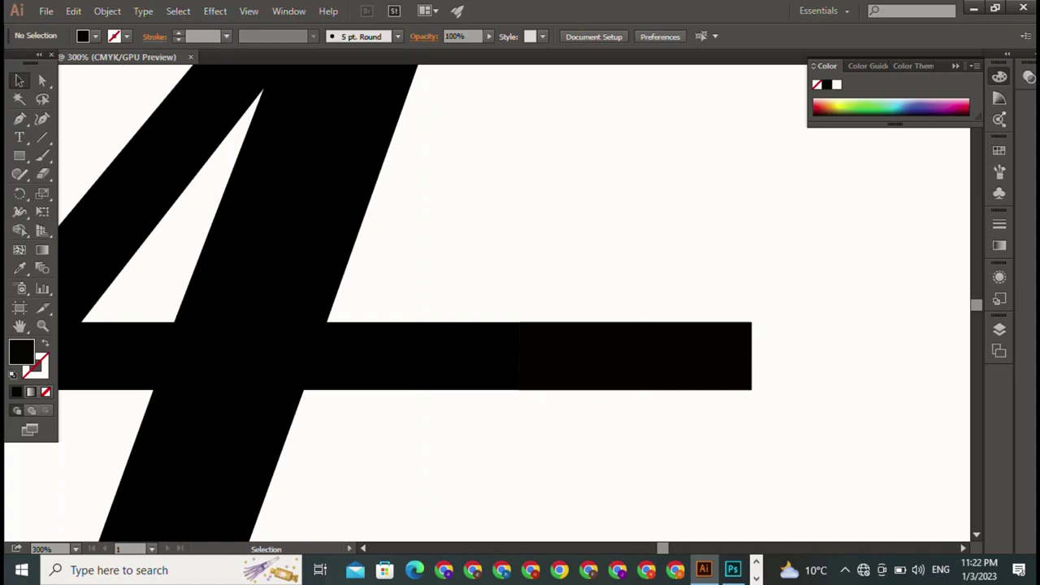
pyautogui.click(634, 354)
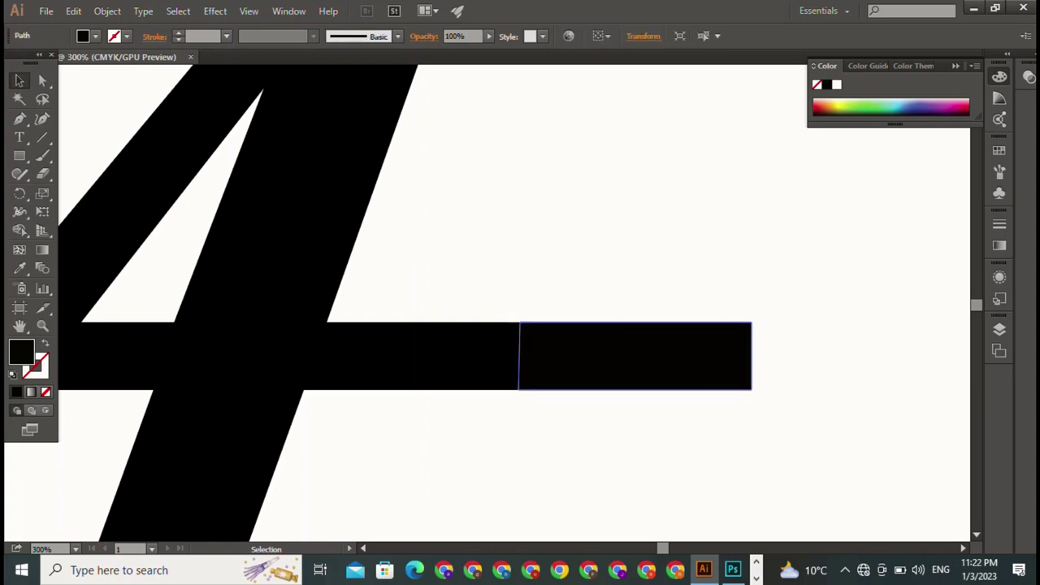
pyautogui.hotkey('ctrl', 'shift', 'a')
# Round the bar's bottom-right corner into a curved tip and group it with the crossbar
pyautogui.click(42, 80)
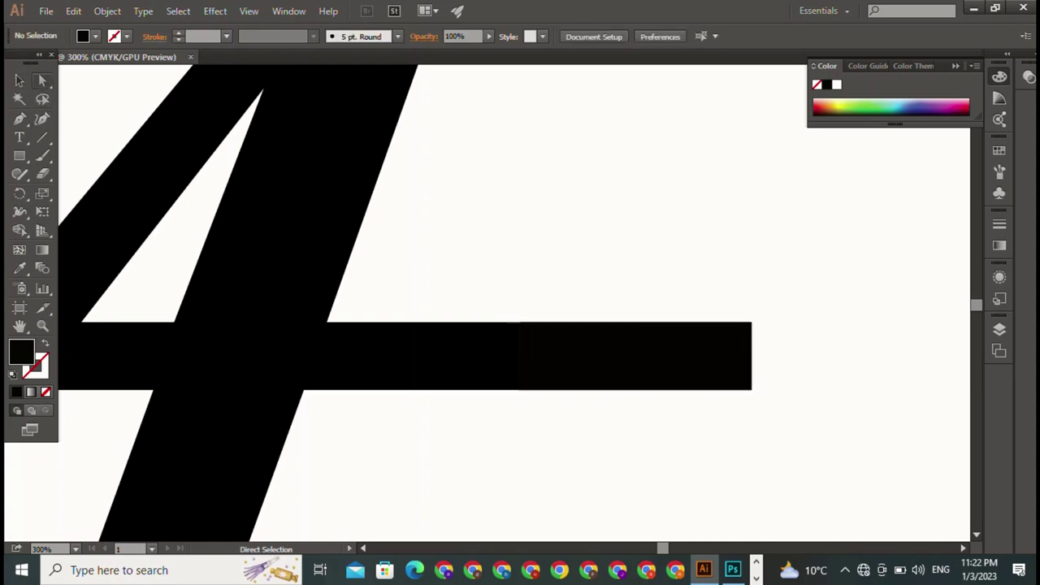
pyautogui.moveTo(772, 411)
pyautogui.mouseDown()
pyautogui.moveTo(703, 362)
pyautogui.moveTo(713, 357)
pyautogui.mouseUp()
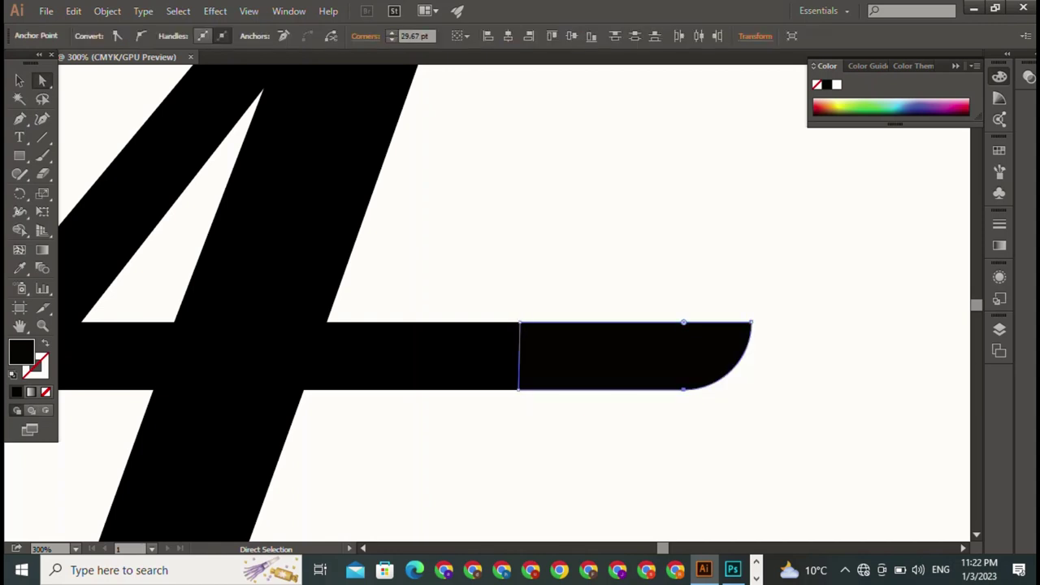
pyautogui.press('v')
pyautogui.hotkey('ctrl', 'shift', 'a')
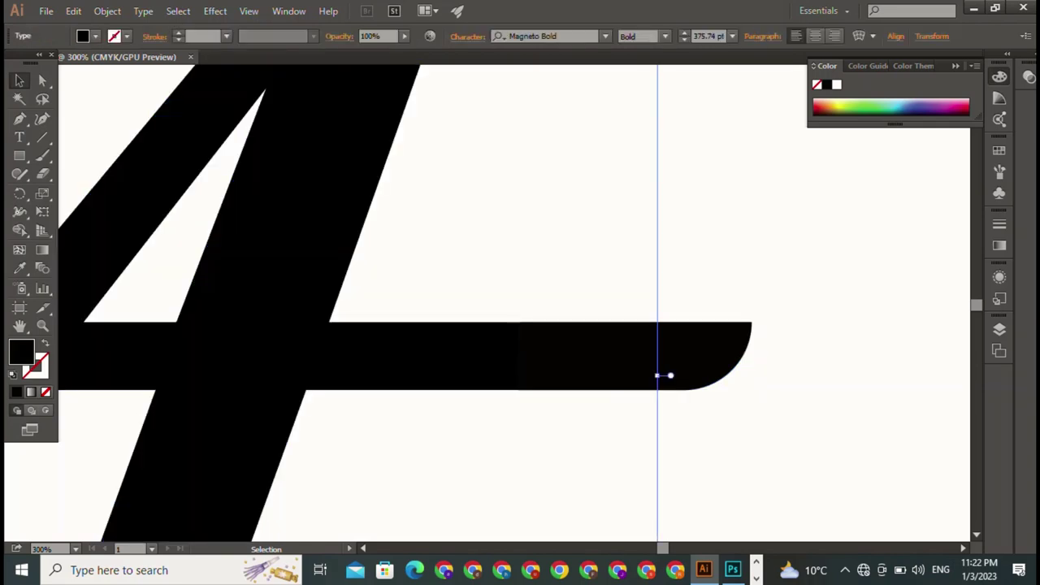
pyautogui.moveTo(768, 234); pyautogui.dragTo(247, 403)
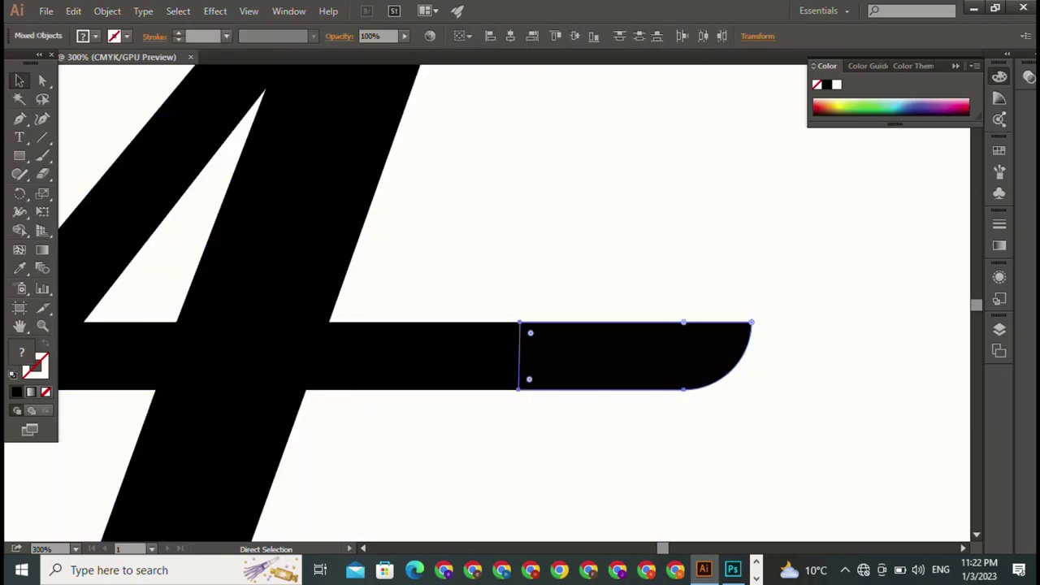
pyautogui.hotkey('ctrl', 'g')
pyautogui.hotkey('ctrl', 'shift', 'a')
pyautogui.hotkey('ctrl', '-')
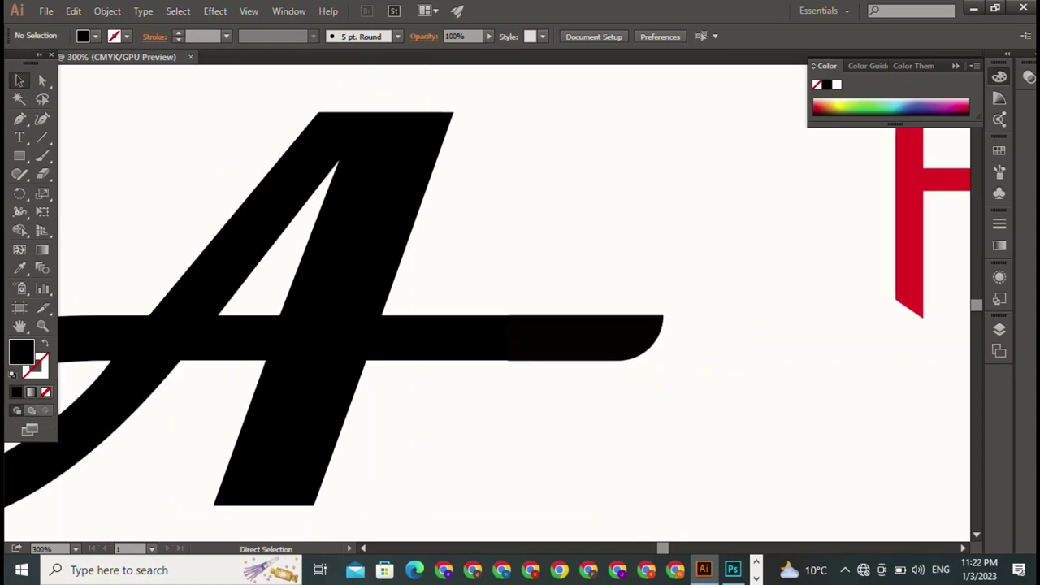
pyautogui.hotkey('ctrl', '-')
pyautogui.hotkey('ctrl', '-')
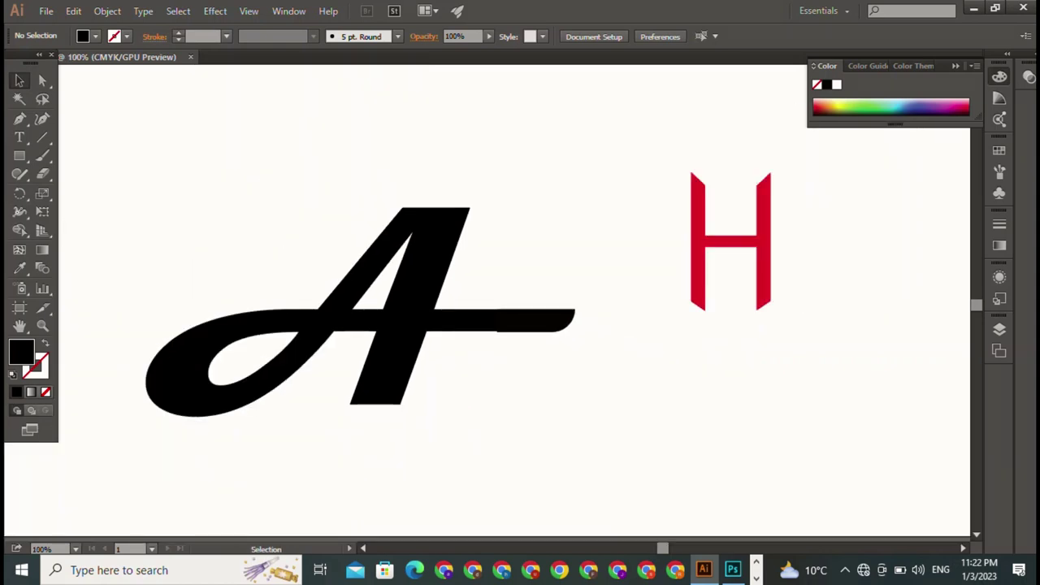
pyautogui.click(537, 320)
pyautogui.hotkey('ctrl', 'shift', 'a')
pyautogui.press('a')
pyautogui.click(536, 320)
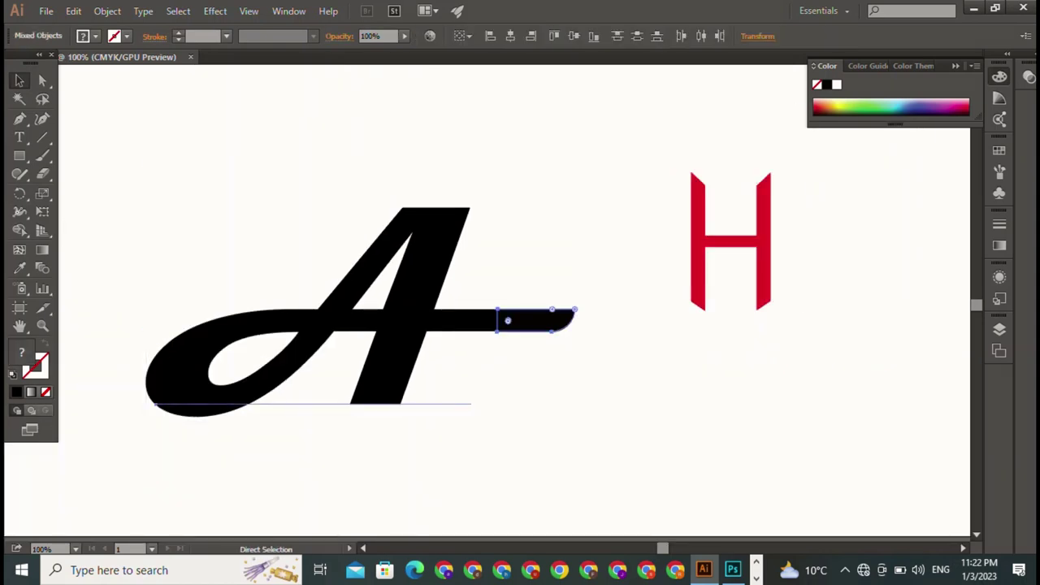
pyautogui.hotkey('ctrl', 'shift', 'a')
pyautogui.press('v')
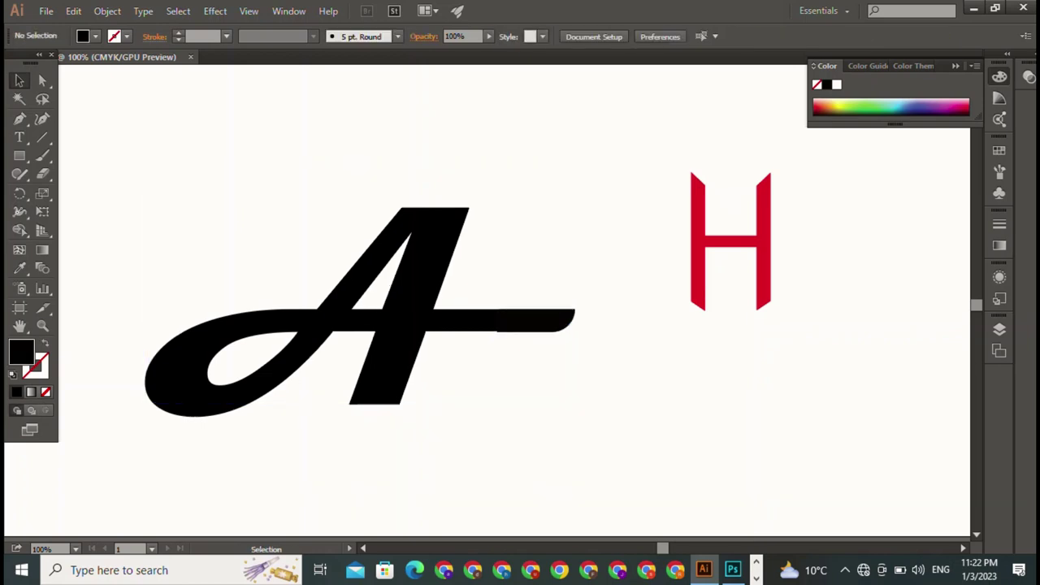
pyautogui.click(552, 321)
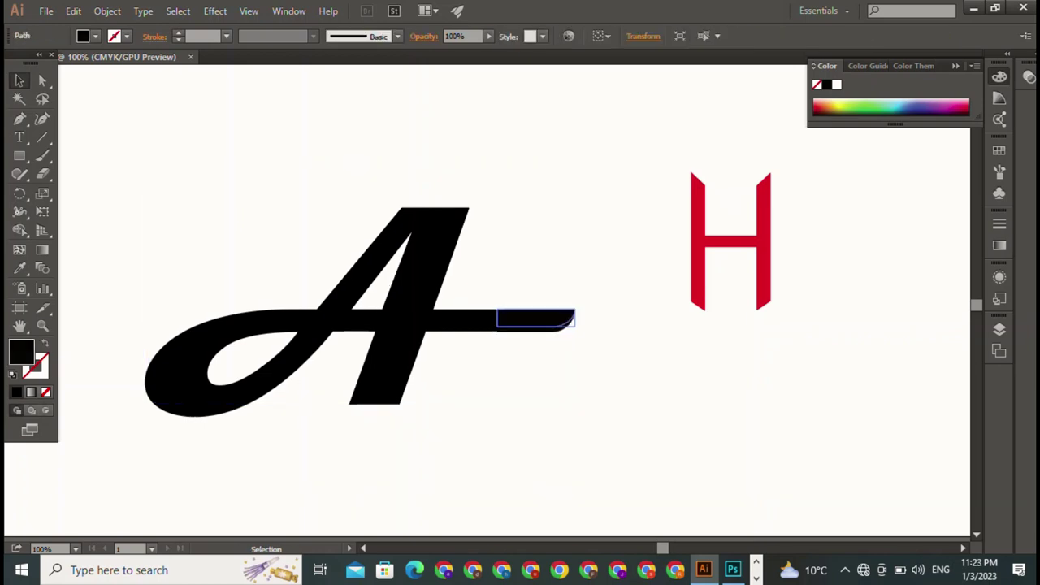
pyautogui.hotkey('ctrl', 'shift', 'a')
pyautogui.hotkey('ctrl', 'z')
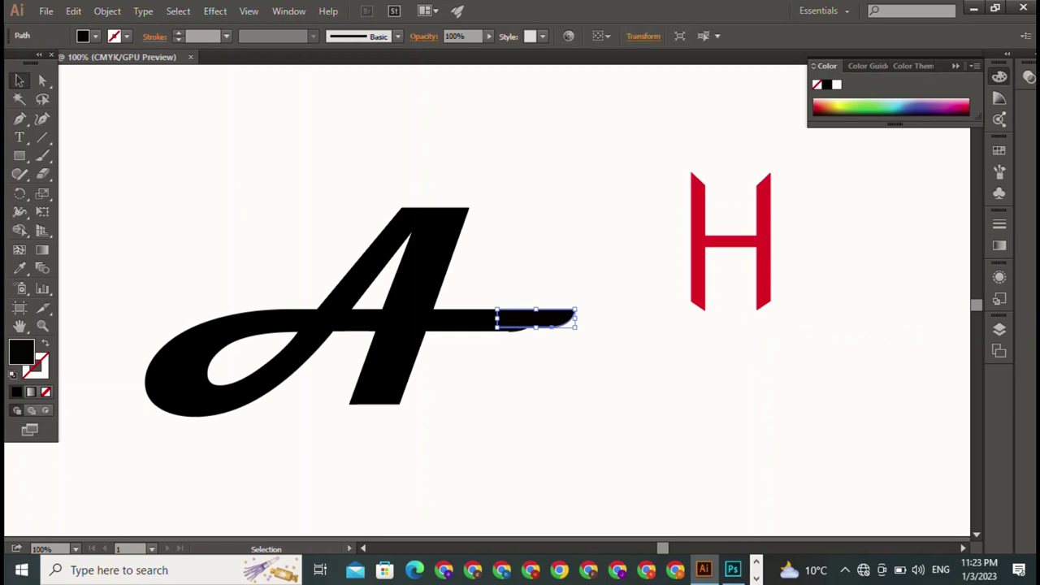
pyautogui.hotkey('ctrl', 'shift', 'a')
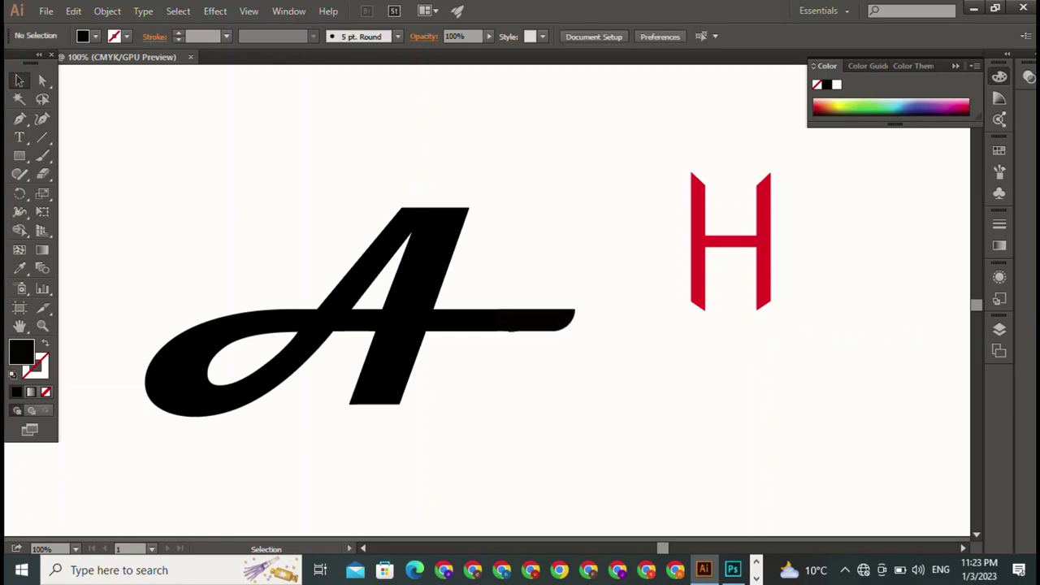
pyautogui.hotkey('ctrl', 'z')
pyautogui.hotkey('ctrl', 'shift', 'a')
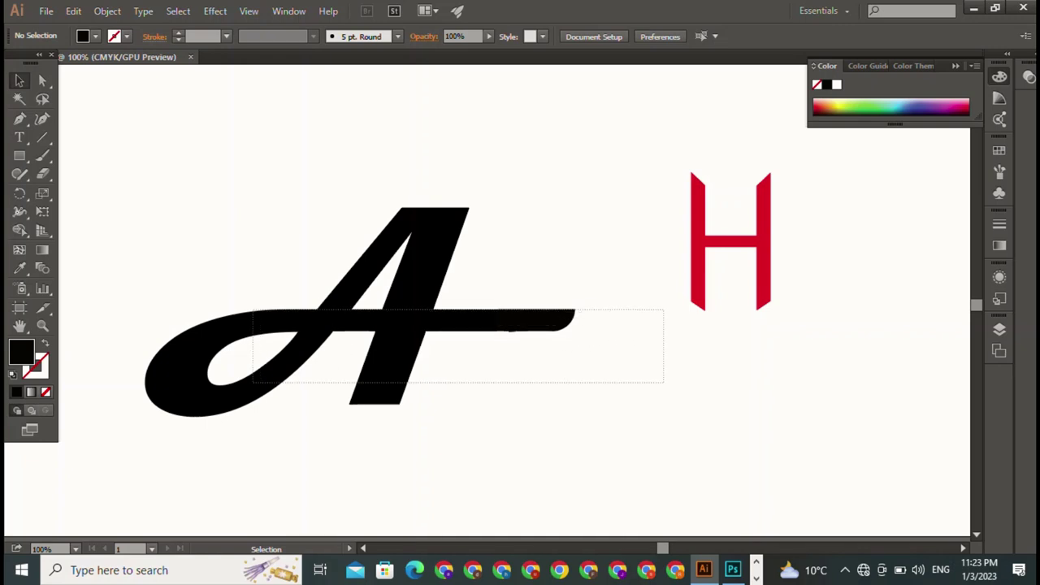
pyautogui.moveTo(662, 380); pyautogui.dragTo(500, 313)
pyautogui.press('a')
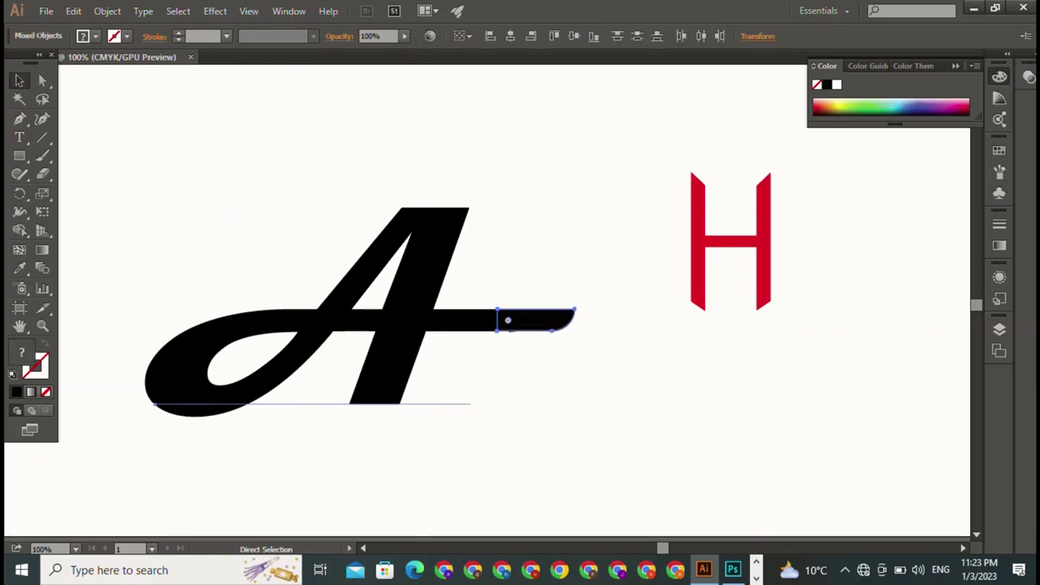
pyautogui.press('v')
pyautogui.hotkey('ctrl', 'shift', 'a')
# Move the red H up and right of the A and stretch it slightly taller
pyautogui.moveTo(732, 240)
pyautogui.mouseDown()
pyautogui.moveTo(510, 258)
pyautogui.moveTo(527, 239)
pyautogui.mouseUp()
pyautogui.hotkey('ctrl', 'shift', 'a')
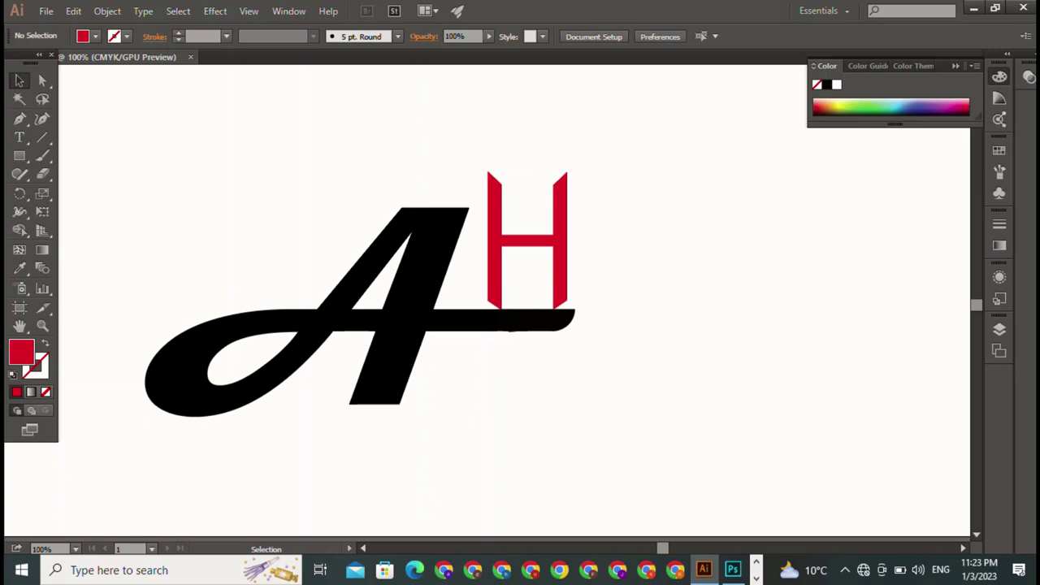
pyautogui.moveTo(526, 239); pyautogui.dragTo(710, 193)
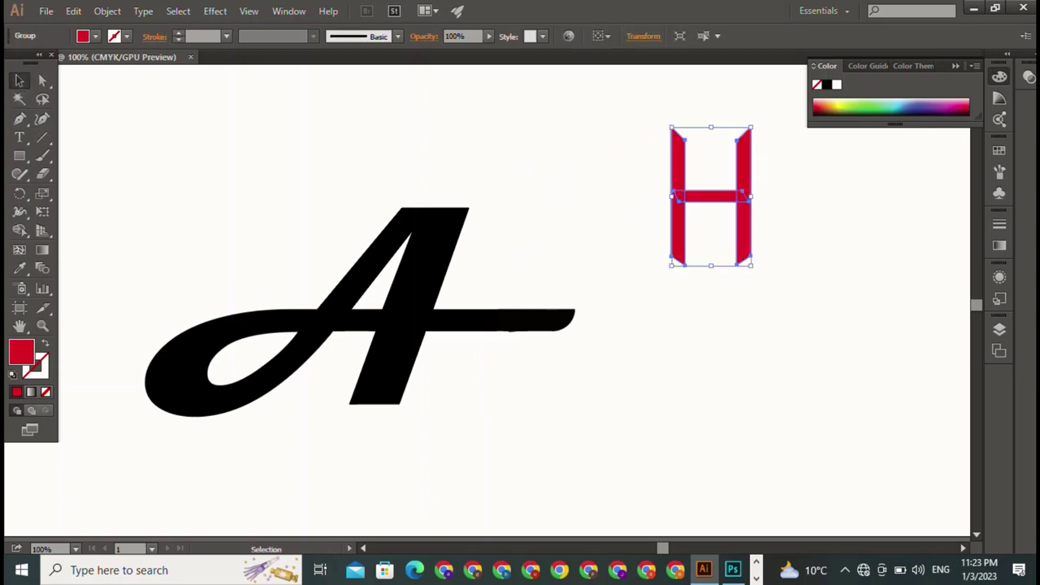
pyautogui.moveTo(711, 266); pyautogui.dragTo(711, 274)
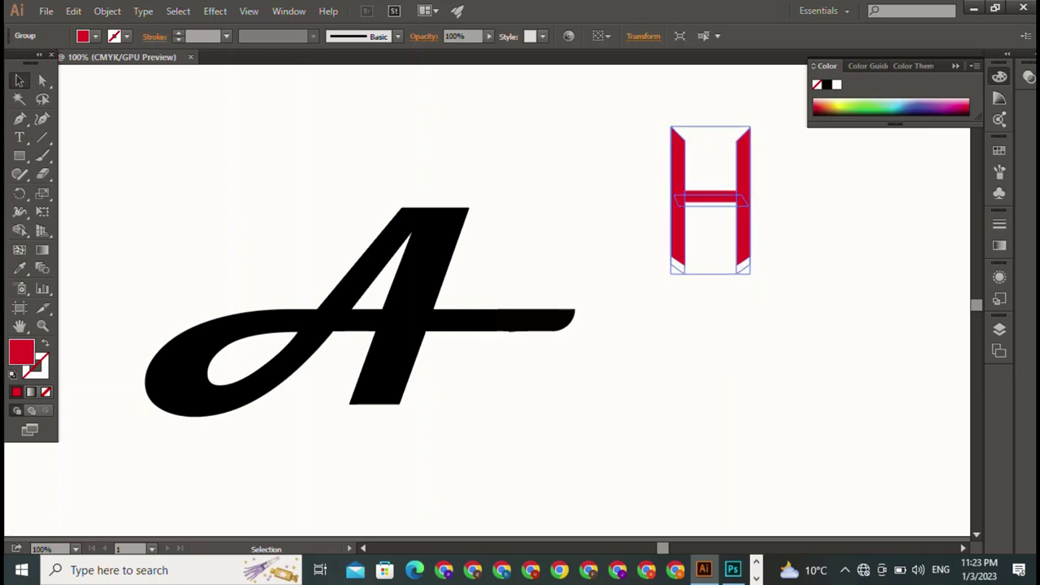
pyautogui.hotkey('ctrl', 'shift', 'a')
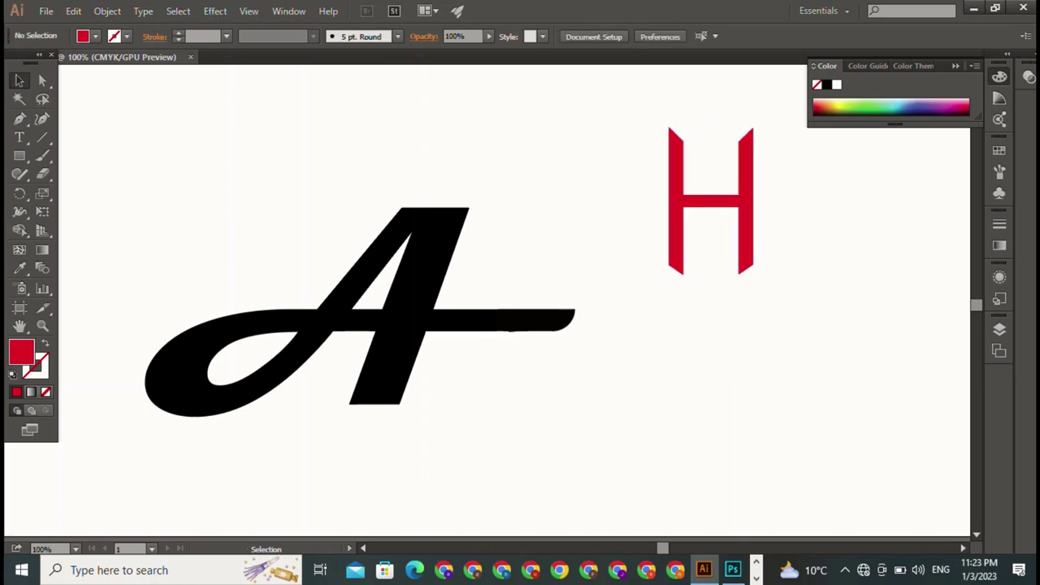
# Zoom in on the red H and undo an accidental red brush stroke beside it
pyautogui.hotkey('ctrl', '+')
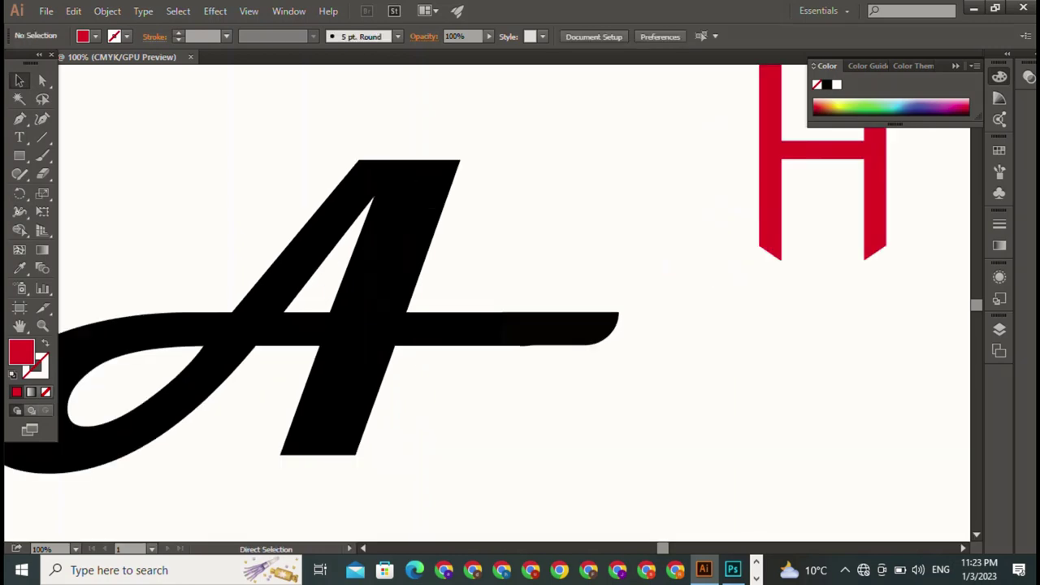
pyautogui.hotkey('ctrl', '+')
pyautogui.hotkey('ctrl', '+')
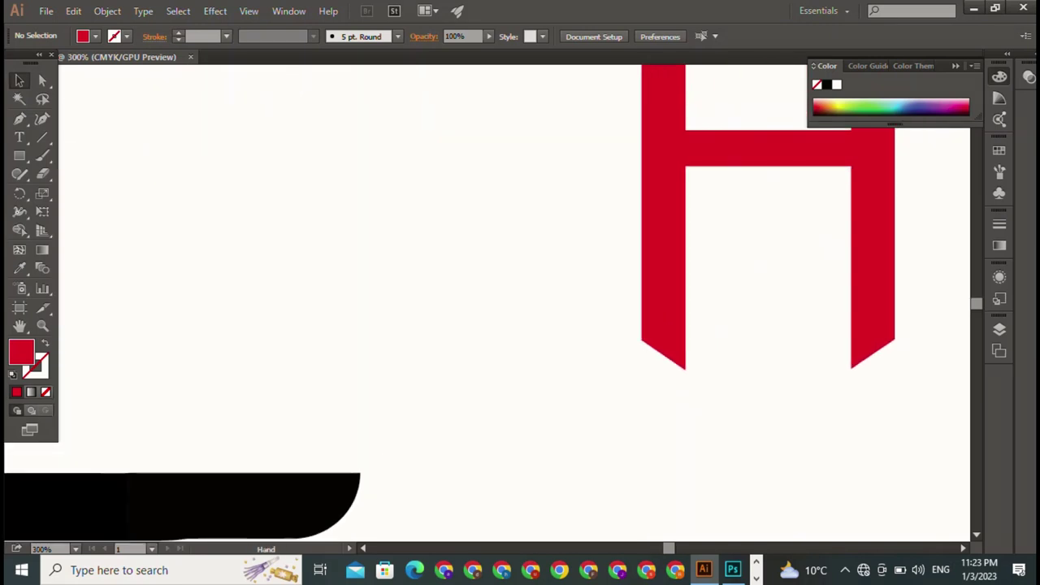
pyautogui.hotkey('ctrl', '+')
pyautogui.hotkey('ctrl', '+')
pyautogui.hotkey('ctrl', '+')
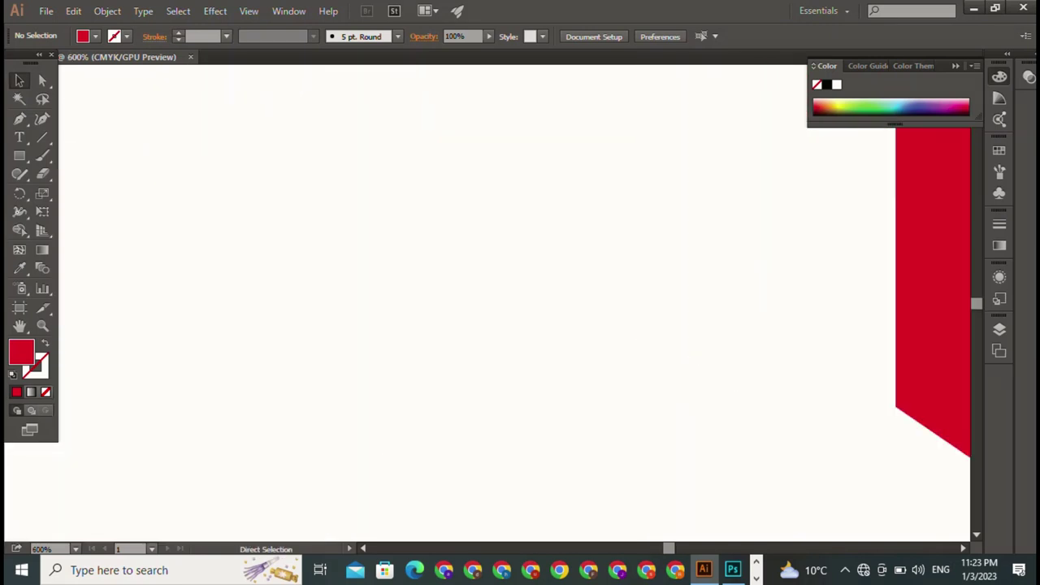
pyautogui.press('b')
pyautogui.moveTo(705, 356)
pyautogui.mouseDown()
pyautogui.moveTo(765, 348)
pyautogui.moveTo(654, 360)
pyautogui.mouseUp()
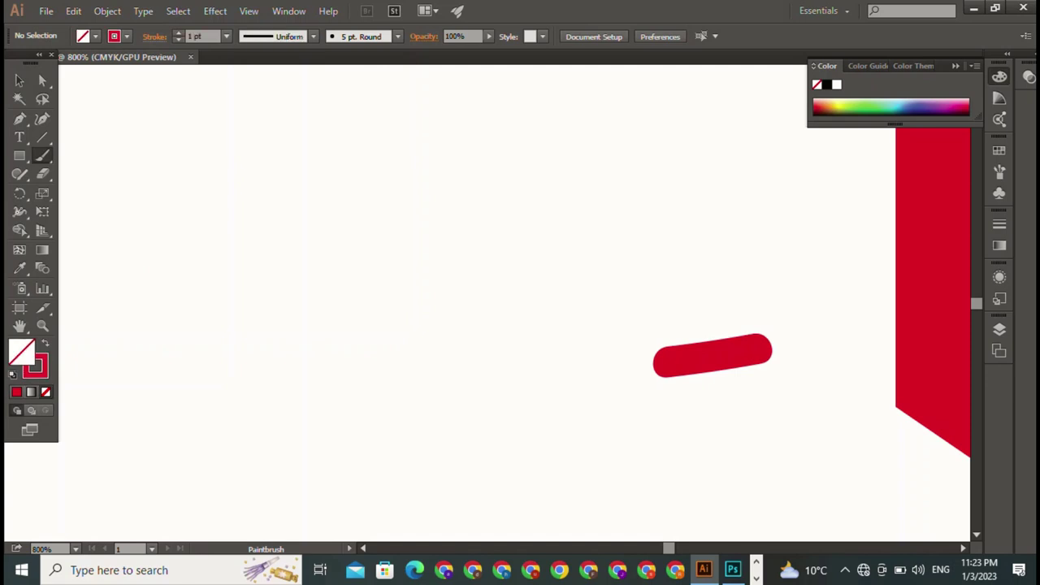
pyautogui.hotkey('ctrl', 'z')
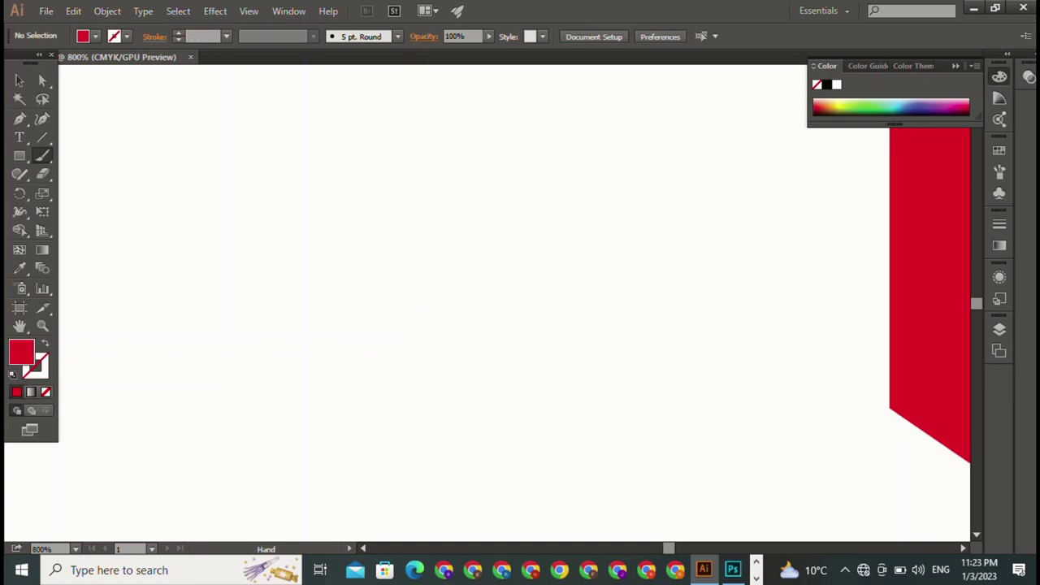
# Pan down and right to bring the red bars' angled ends into view
pyautogui.hscroll(5, 511, 284)
pyautogui.press('v')
pyautogui.scroll(-5, 512, 284)
pyautogui.hscroll(4, 512, 284)
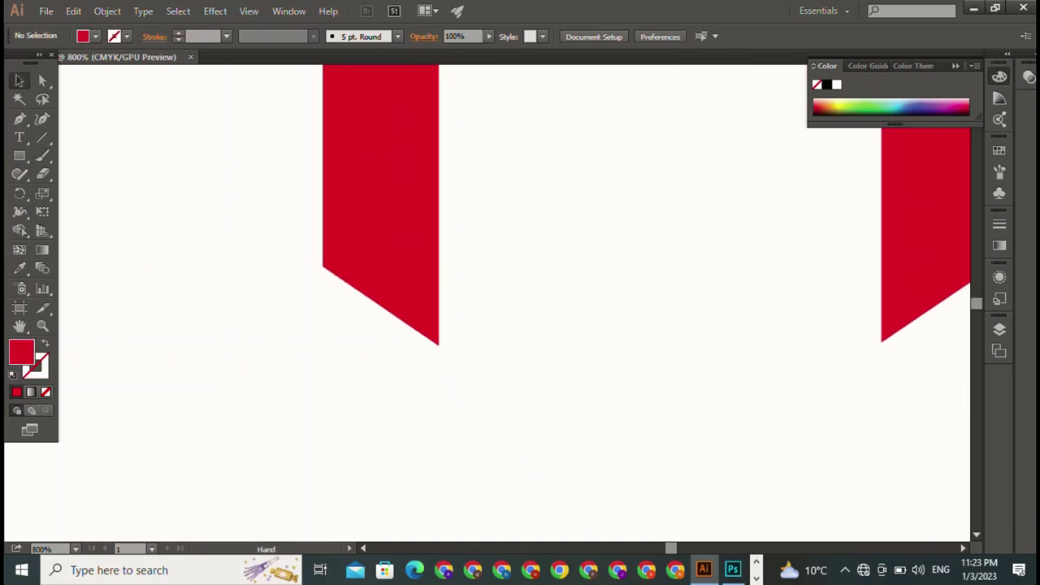
# Draw a red rectangle over the left leg's slanted end and align it with the bar
pyautogui.press('m')
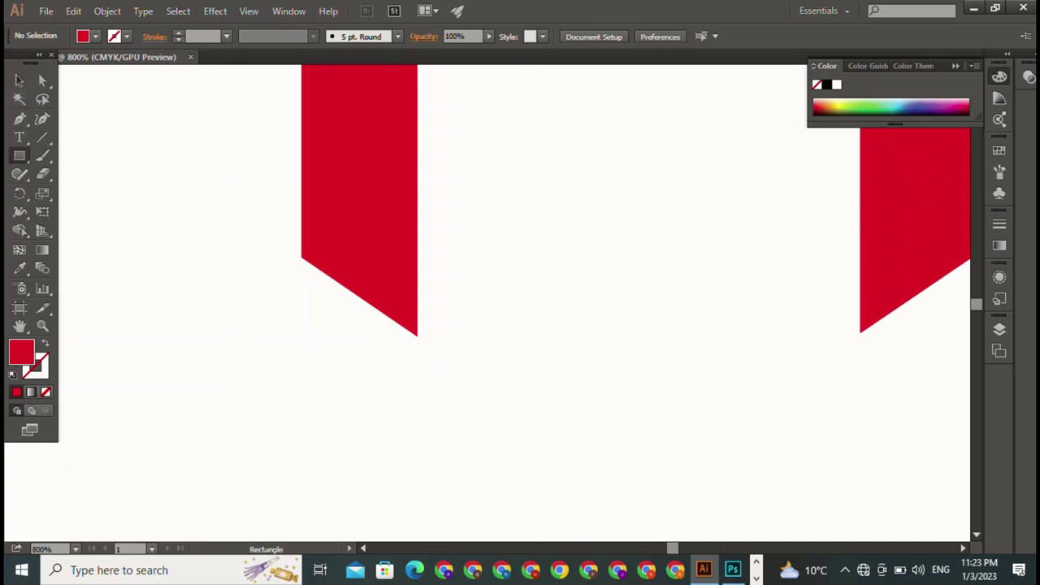
pyautogui.moveTo(300, 198); pyautogui.dragTo(417, 407)
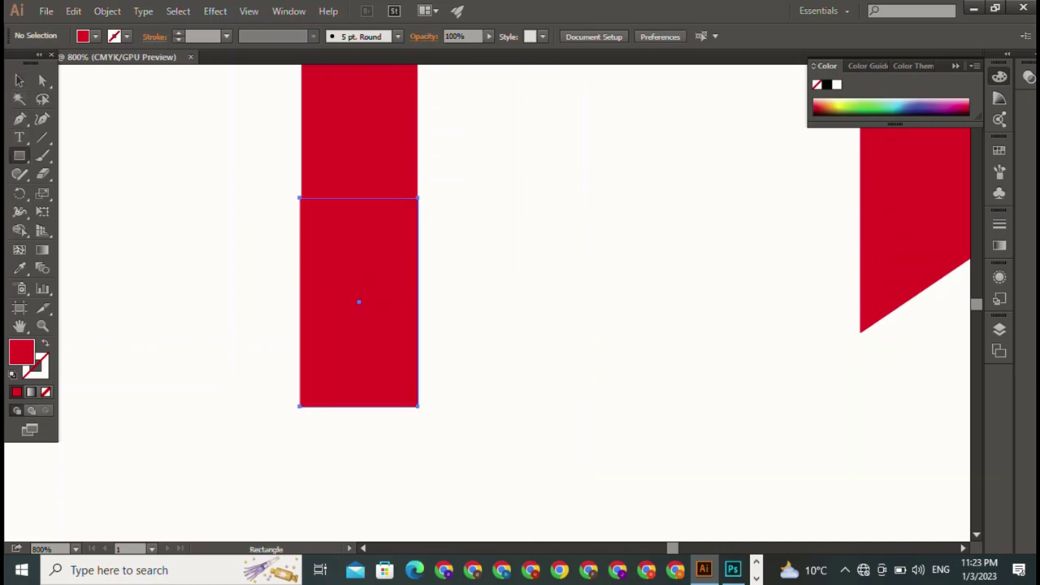
pyautogui.press('v')
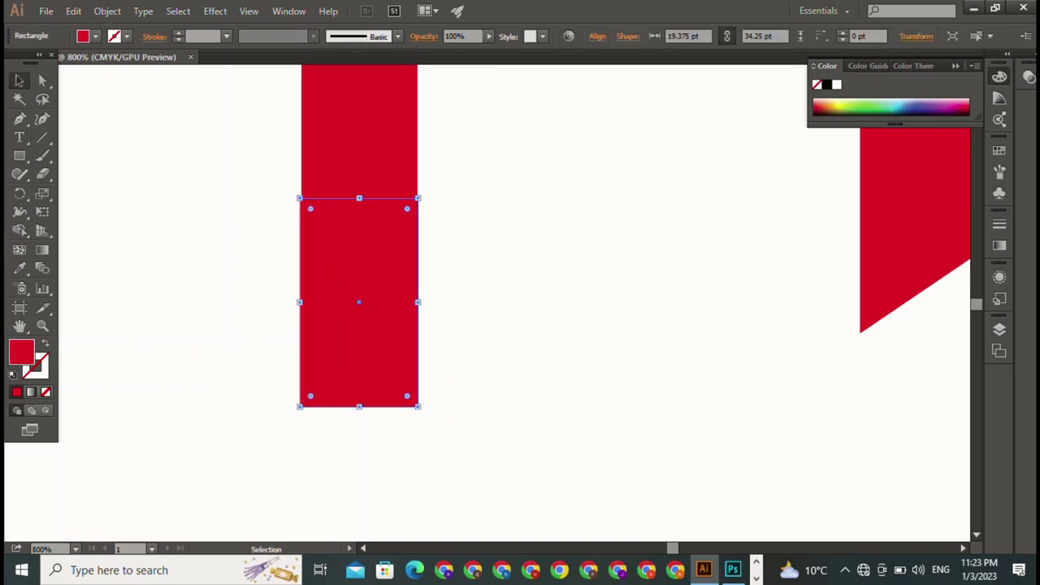
pyautogui.moveTo(359, 303); pyautogui.dragTo(359, 302)
pyautogui.hotkey('ctrl', 'shift', 'a')
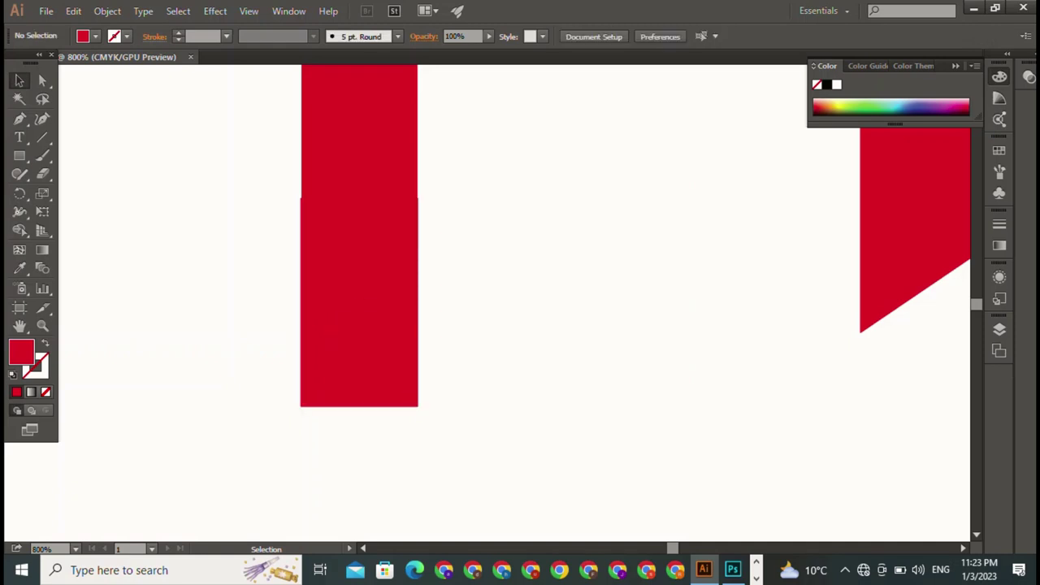
pyautogui.click(359, 302)
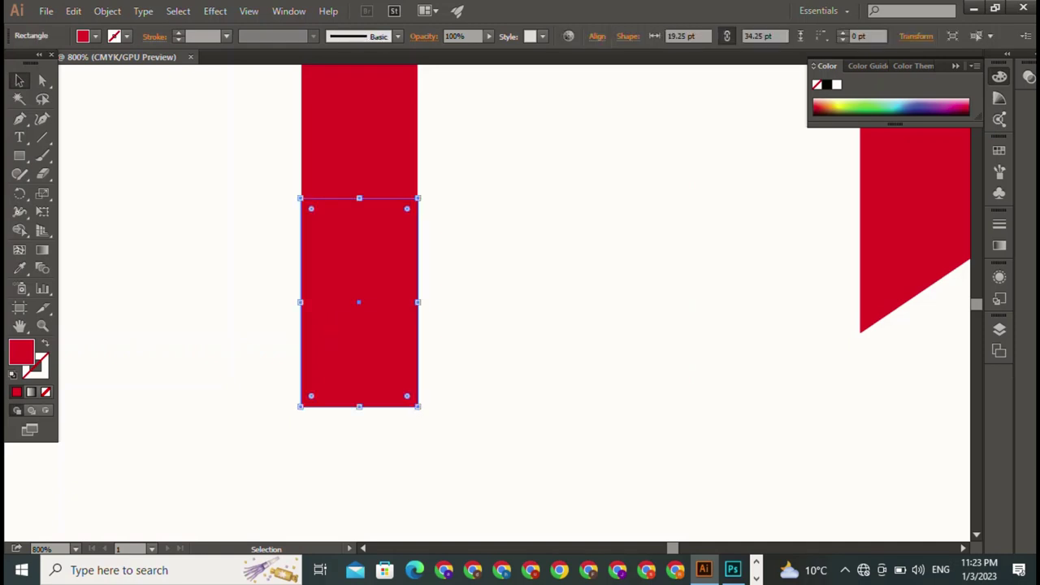
pyautogui.hotkey('ctrl', 'shift', 'a')
pyautogui.hotkey('ctrl', 'a')
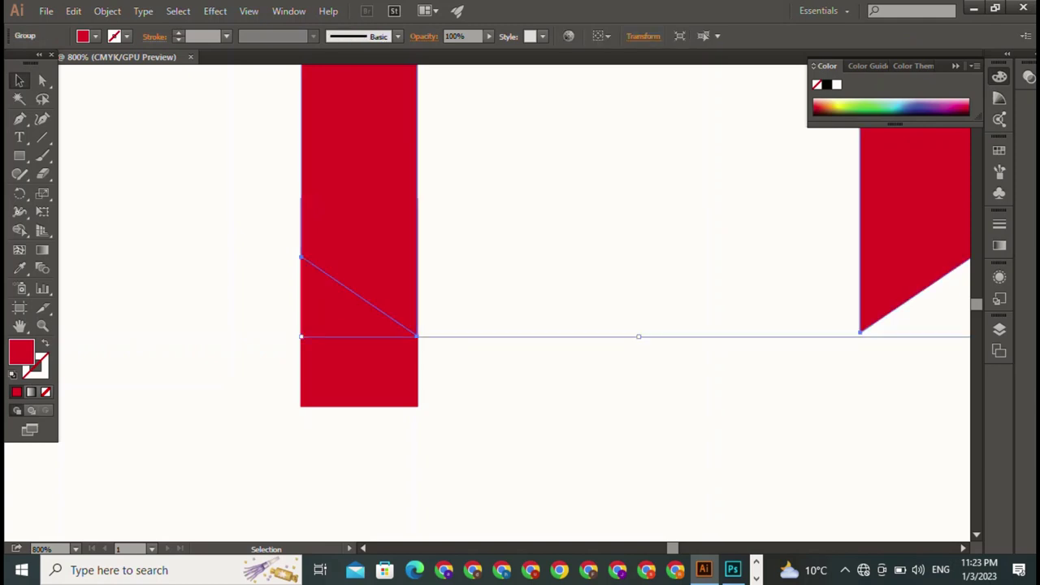
pyautogui.hotkey('ctrl', 'shift', 'a')
pyautogui.click(359, 303)
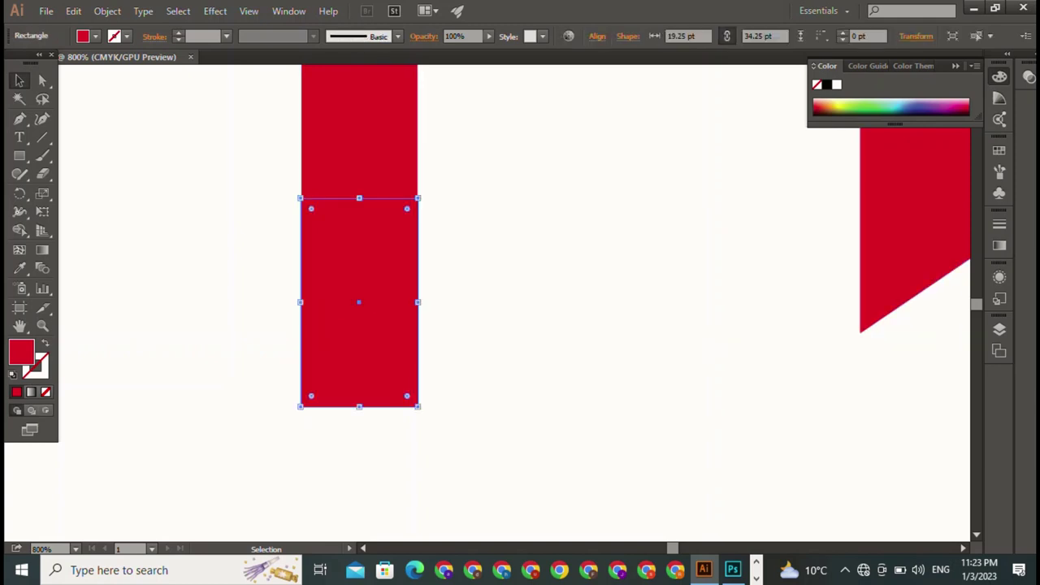
pyautogui.moveTo(358, 302); pyautogui.dragTo(359, 302)
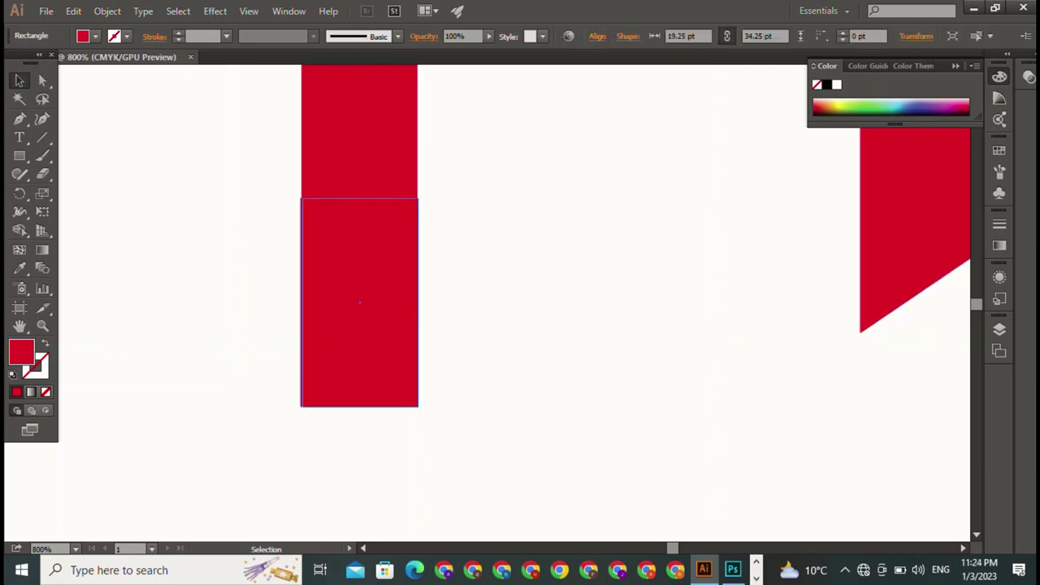
pyautogui.hotkey('ctrl', 'shift', 'a')
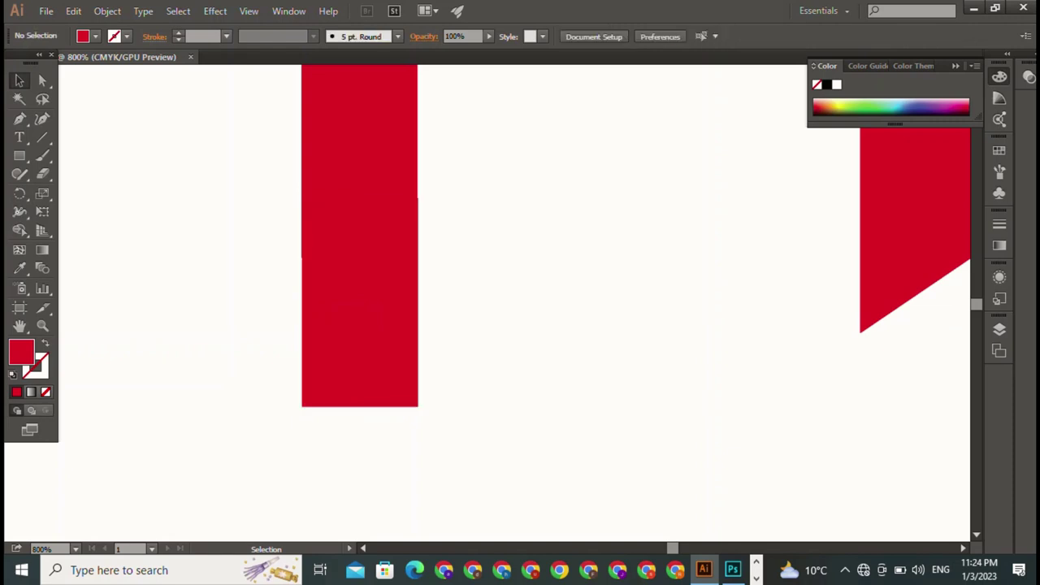
# Copy the rectangle onto the right leg's angled end and group the left leg's pieces
pyautogui.moveTo(480, 220); pyautogui.dragTo(410, 345)
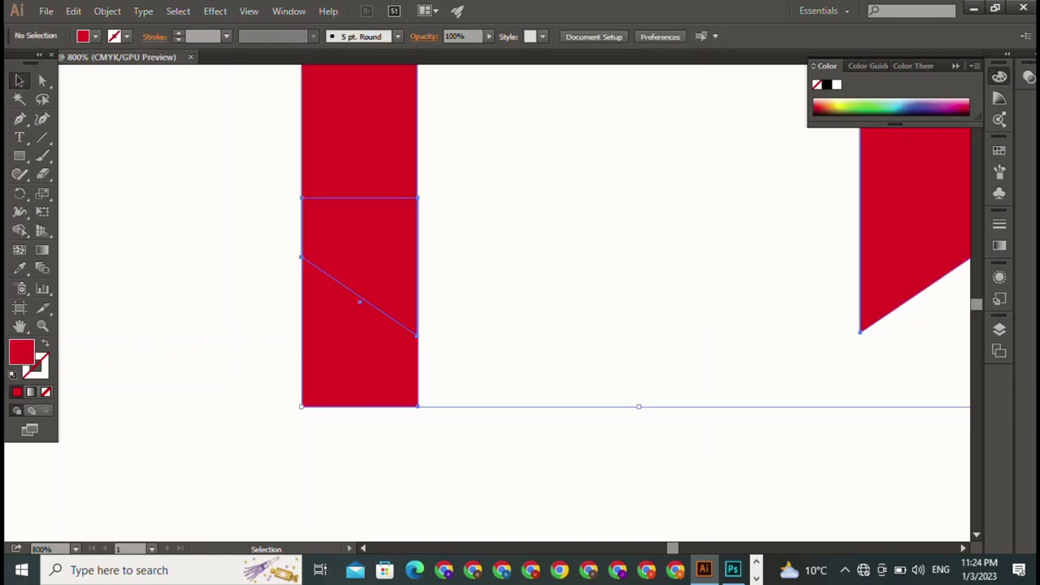
pyautogui.hotkey('ctrl', 'shift', 'a')
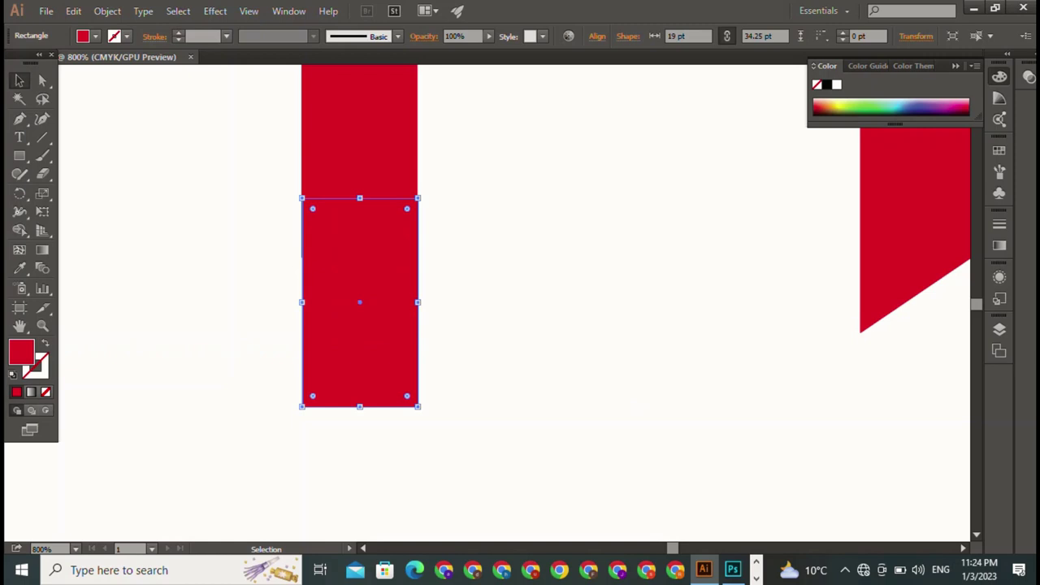
pyautogui.moveTo(359, 301); pyautogui.dragTo(733, 328)
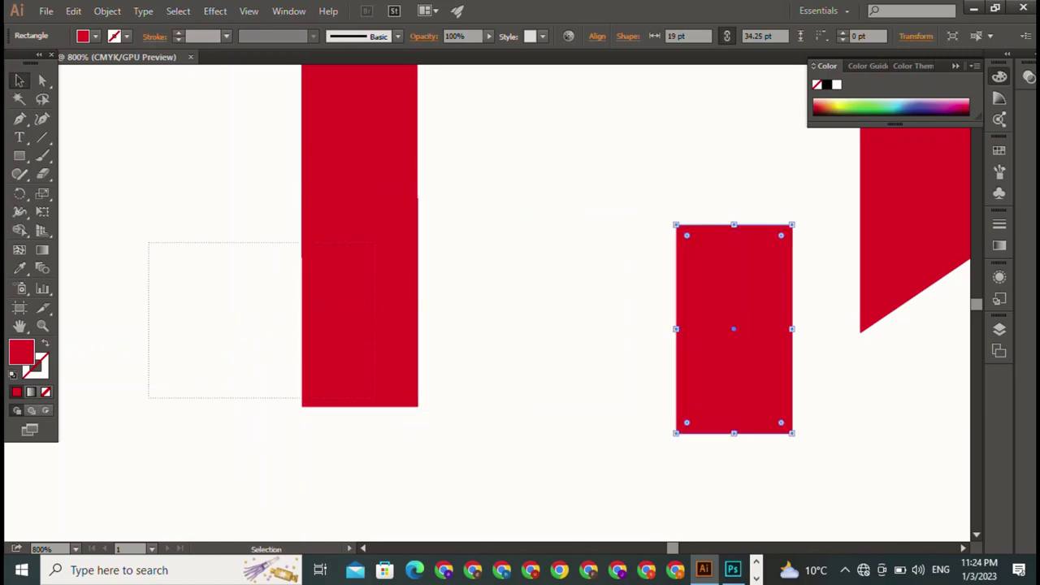
pyautogui.moveTo(148, 243); pyautogui.dragTo(437, 397)
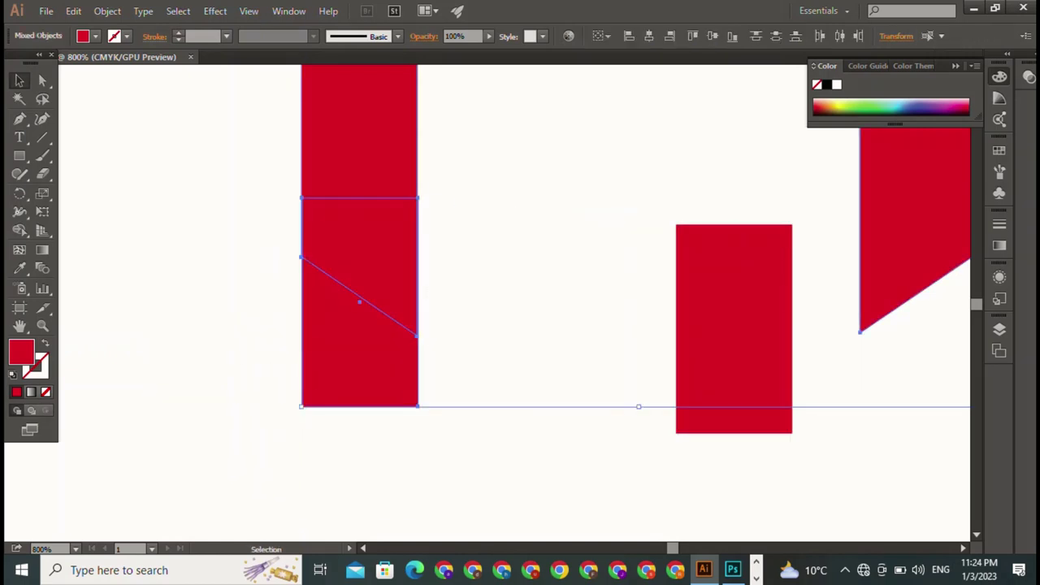
pyautogui.hotkey('ctrl', 'g')
pyautogui.click(734, 328)
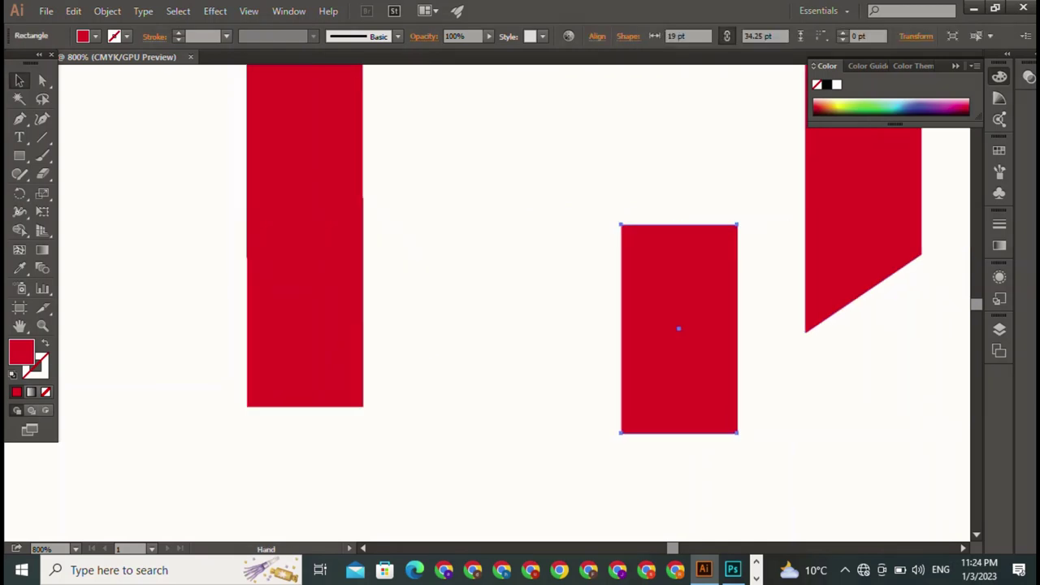
pyautogui.moveTo(734, 328)
pyautogui.mouseDown()
pyautogui.moveTo(462, 354)
pyautogui.moveTo(645, 333)
pyautogui.mouseUp()
pyautogui.hotkey('ctrl', 'shift', 'a')
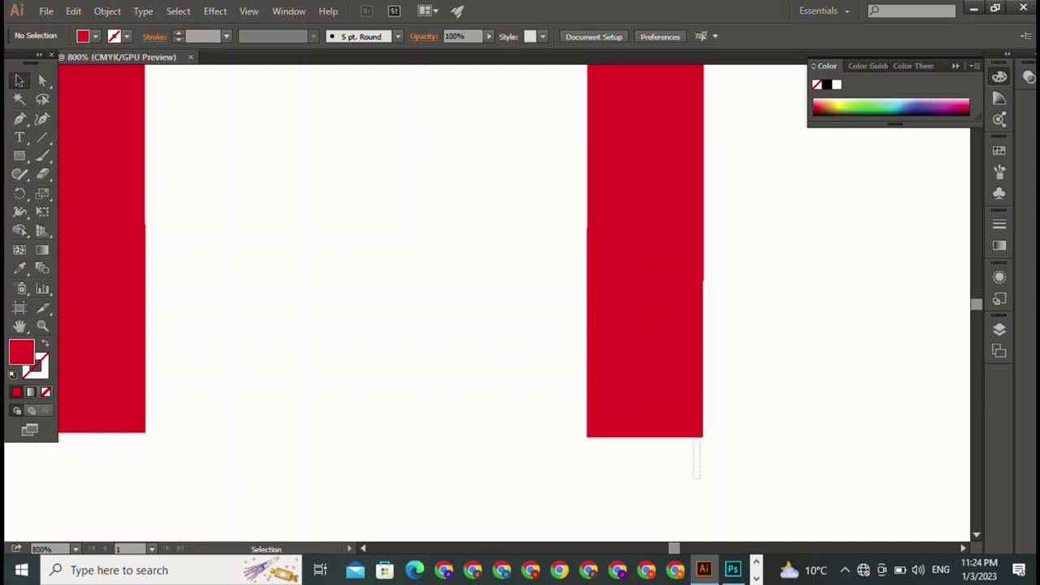
# Nudge the right leg's lower rectangle down toward the left leg's bottom level
pyautogui.moveTo(693, 438); pyautogui.dragTo(130, 281)
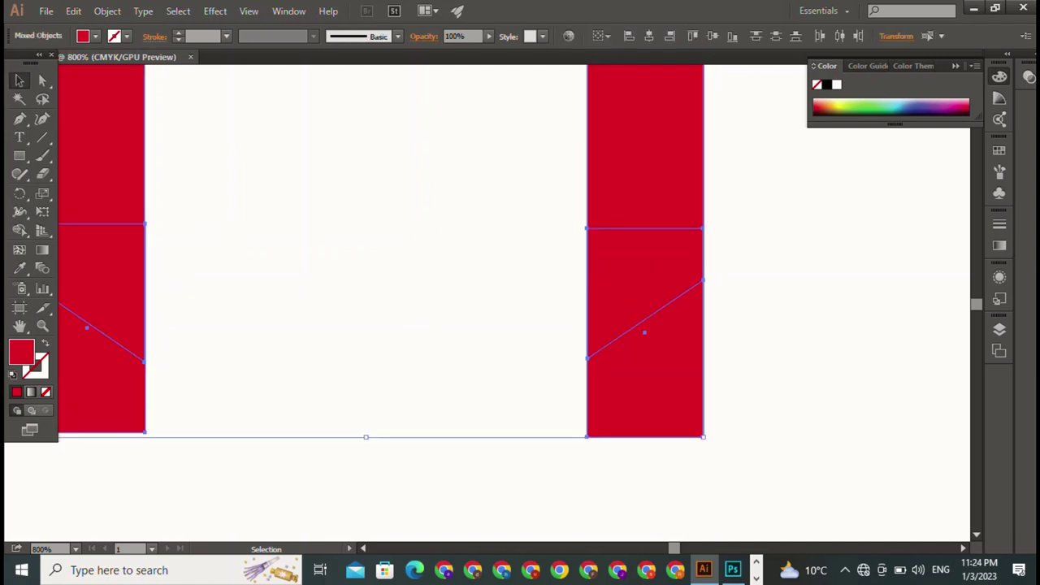
pyautogui.hotkey('ctrl', 'shift', 'a')
pyautogui.click(644, 325)
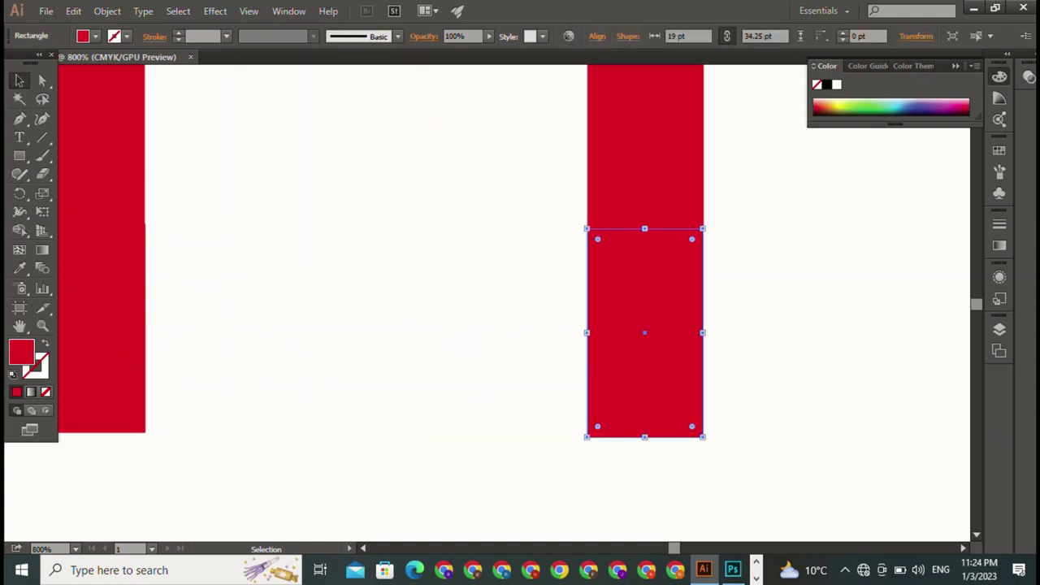
pyautogui.press('Up')
pyautogui.press('Up')
pyautogui.press('Up')
pyautogui.press('Down')
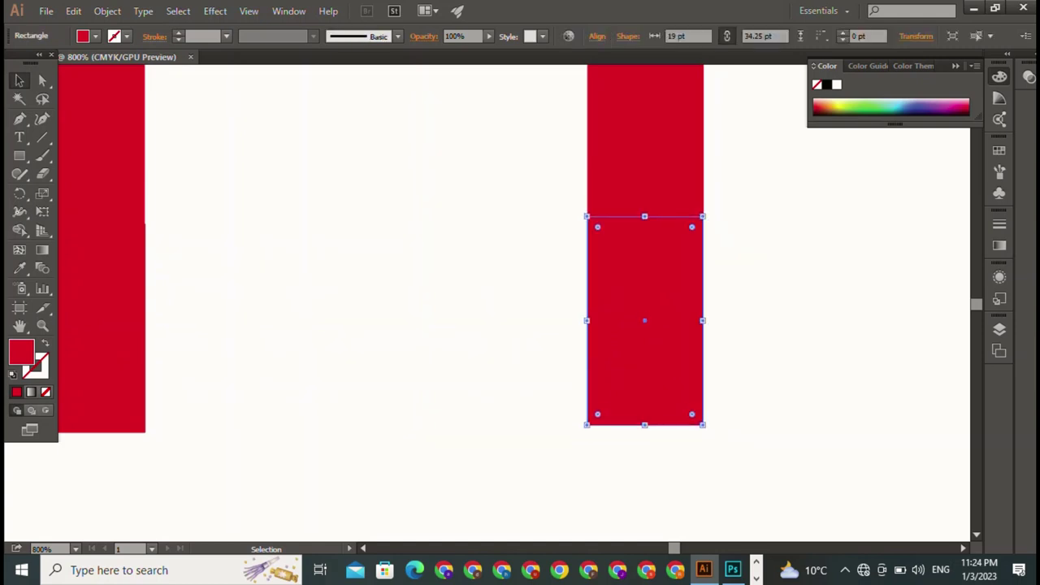
pyautogui.moveTo(796, 372); pyautogui.dragTo(156, 416)
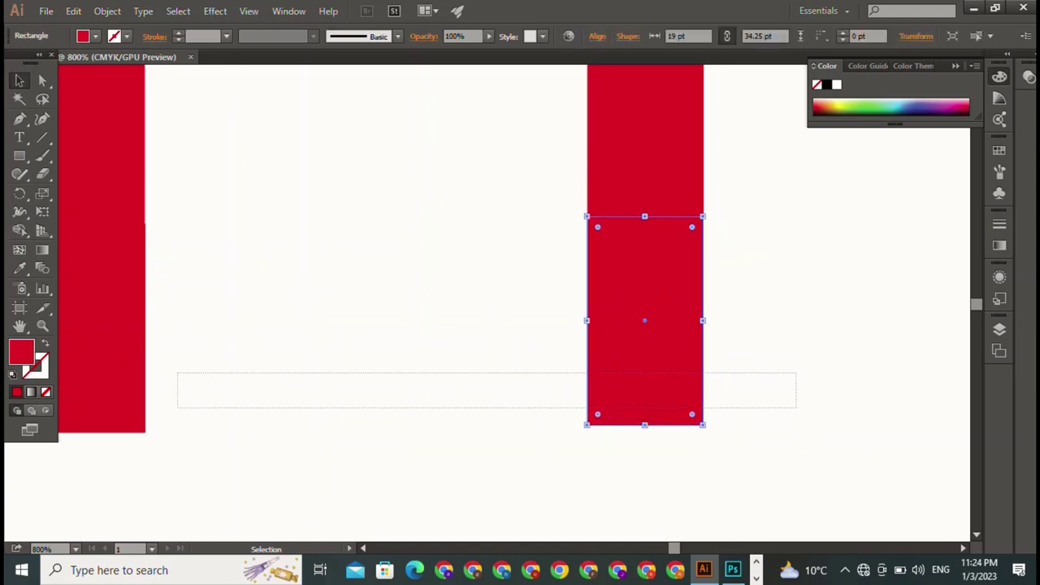
pyautogui.hotkey('ctrl', 'shift', 'a')
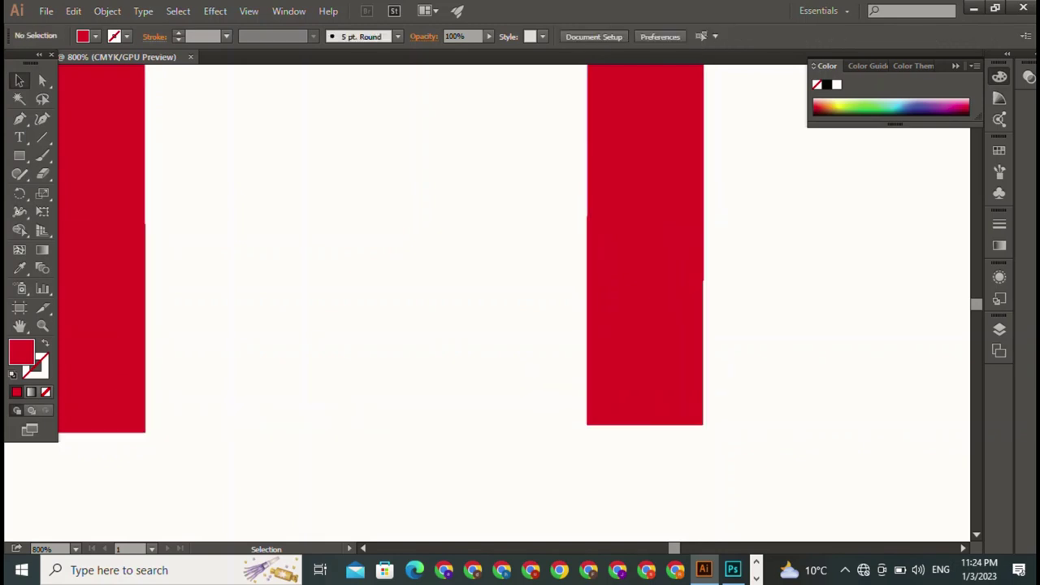
pyautogui.click(644, 325)
pyautogui.press('Down')
pyautogui.hotkey('ctrl', 'shift', 'a')
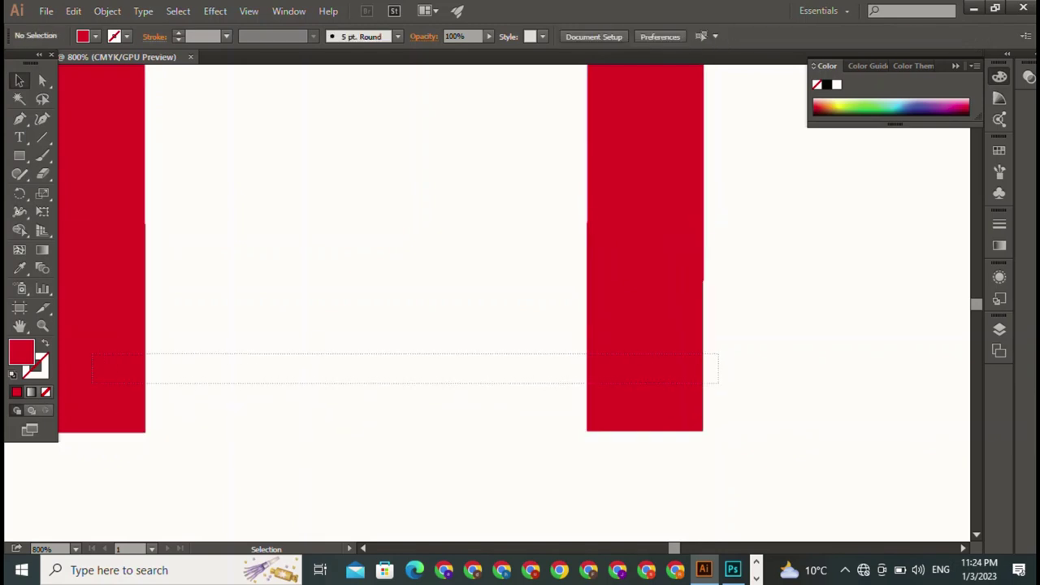
pyautogui.moveTo(720, 352); pyautogui.dragTo(151, 382)
pyautogui.hotkey('ctrl', 'shift', 'a')
# Fine-tune the right rectangle's position and compare both legs' bottoms up close
pyautogui.click(645, 333)
pyautogui.press('Down')
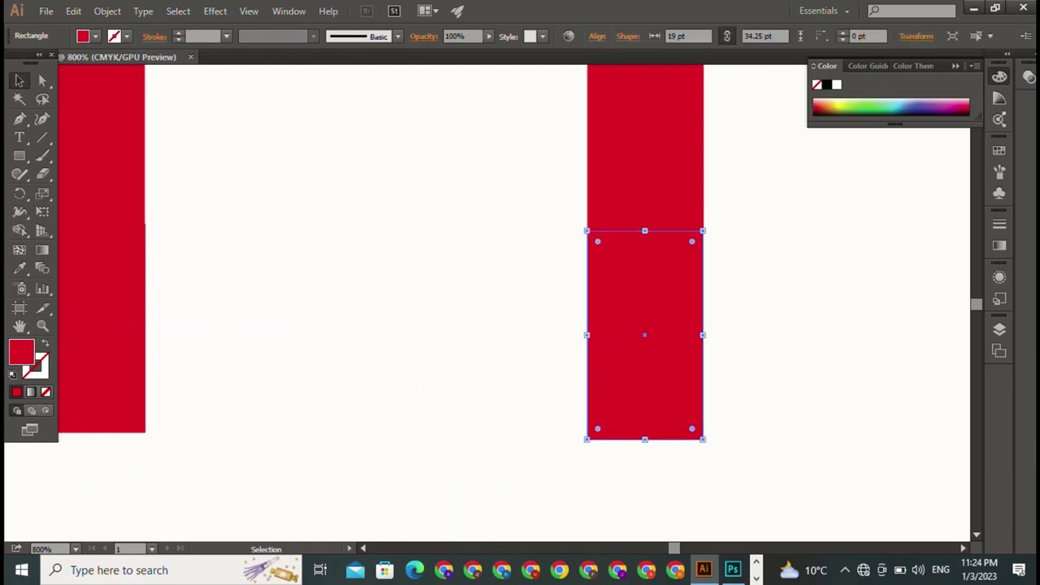
pyautogui.press('Up')
pyautogui.moveTo(765, 407); pyautogui.dragTo(77, 481)
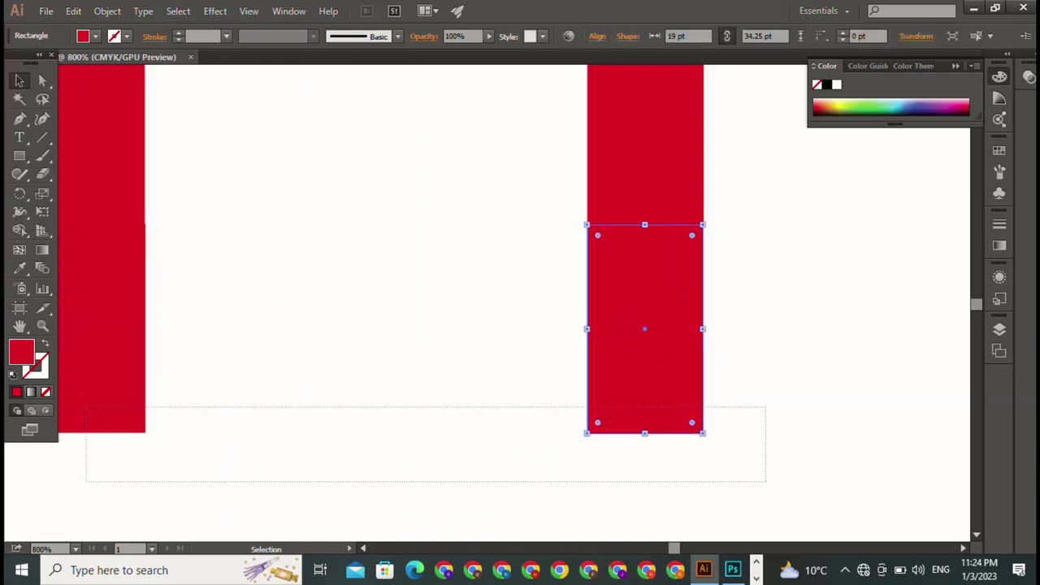
pyautogui.hotkey('ctrl', 'shift', 'a')
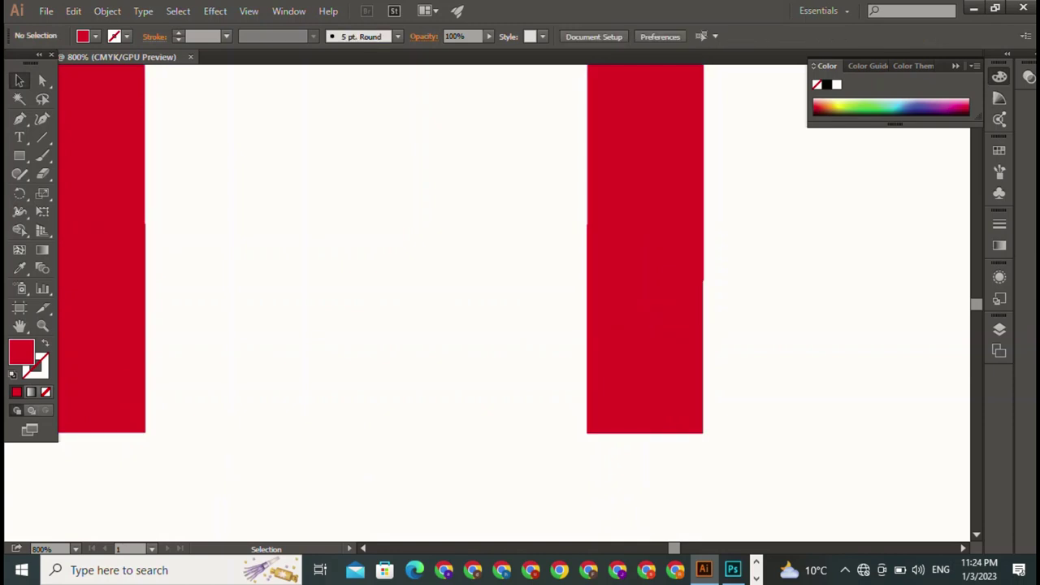
pyautogui.click(644, 325)
pyautogui.hotkey('ctrl', 'shift', 'a')
pyautogui.moveTo(544, 264); pyautogui.dragTo(568, 342)
pyautogui.press('a')
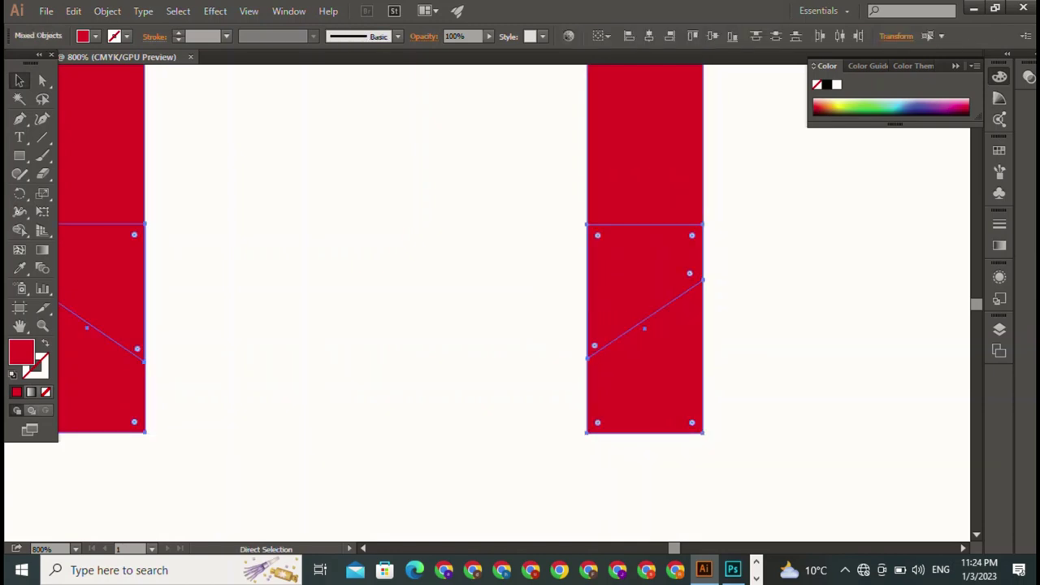
pyautogui.press('v')
pyautogui.hotkey('ctrl', 'shift', 'a')
pyautogui.moveTo(520, 285); pyautogui.dragTo(770, 272)
pyautogui.hotkey('ctrl', '+')
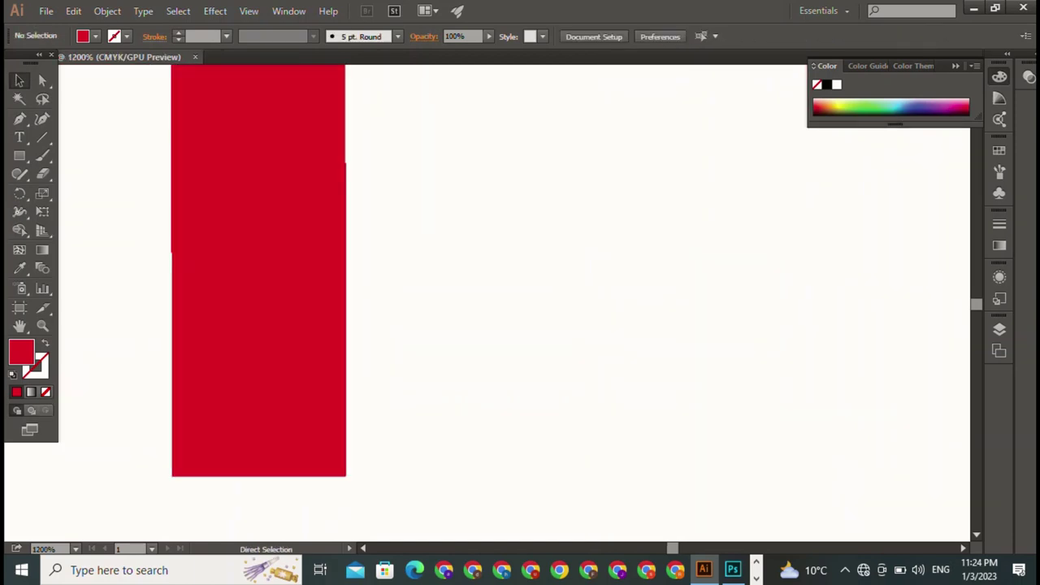
# Slide the red H left beside the black A and zoom out to the full artboard
pyautogui.hotkey('ctrl', '-')
pyautogui.hotkey('ctrl', '-')
pyautogui.hotkey('ctrl', '-')
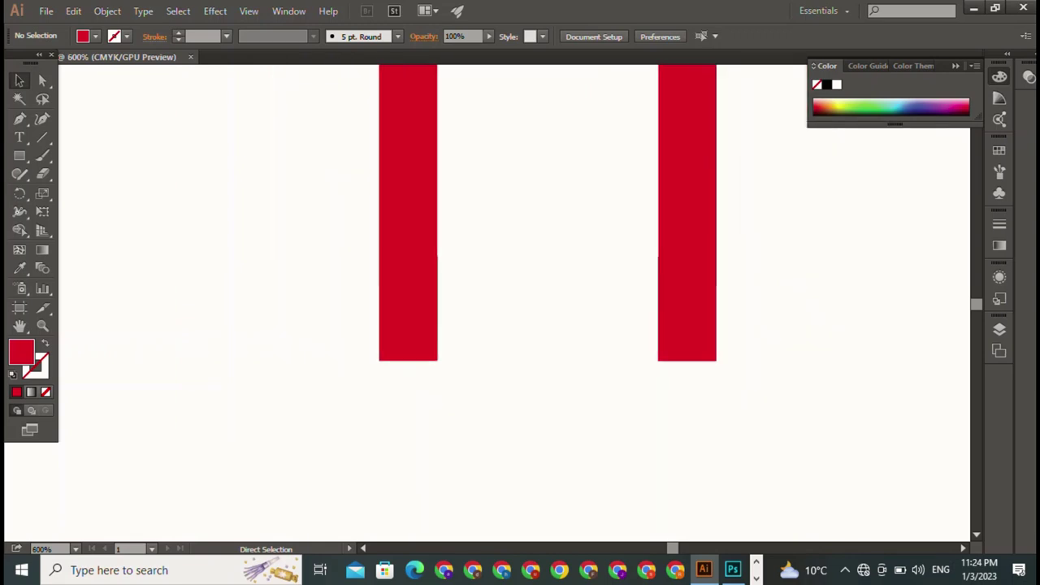
pyautogui.hotkey('ctrl', '-')
pyautogui.hotkey('ctrl', '-')
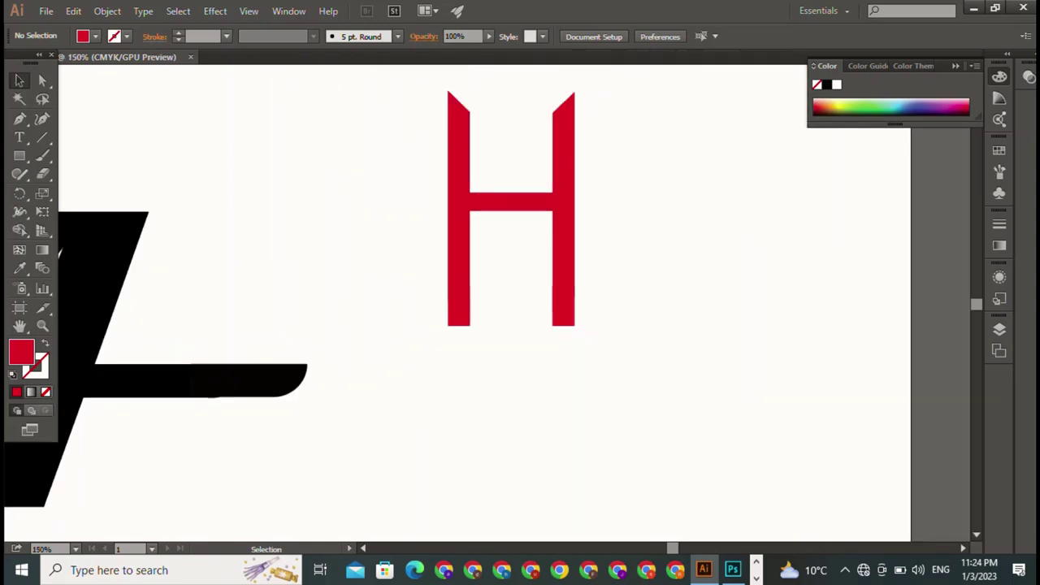
pyautogui.moveTo(458, 306); pyautogui.dragTo(182, 305)
pyautogui.hotkey('ctrl', 'shift', 'a')
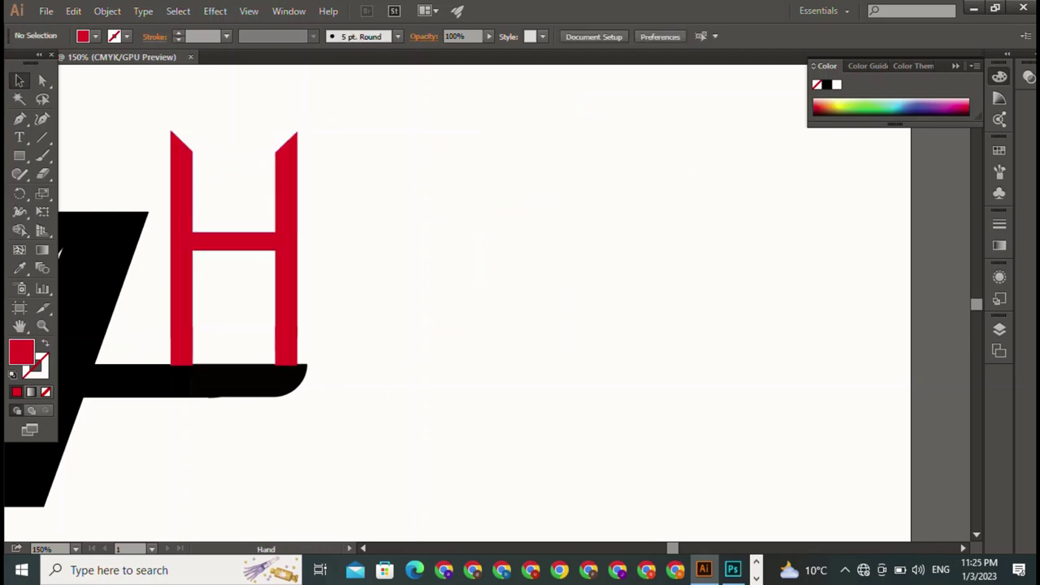
pyautogui.moveTo(325, 324)
pyautogui.mouseDown()
pyautogui.moveTo(617, 325)
pyautogui.moveTo(710, 289)
pyautogui.mouseUp()
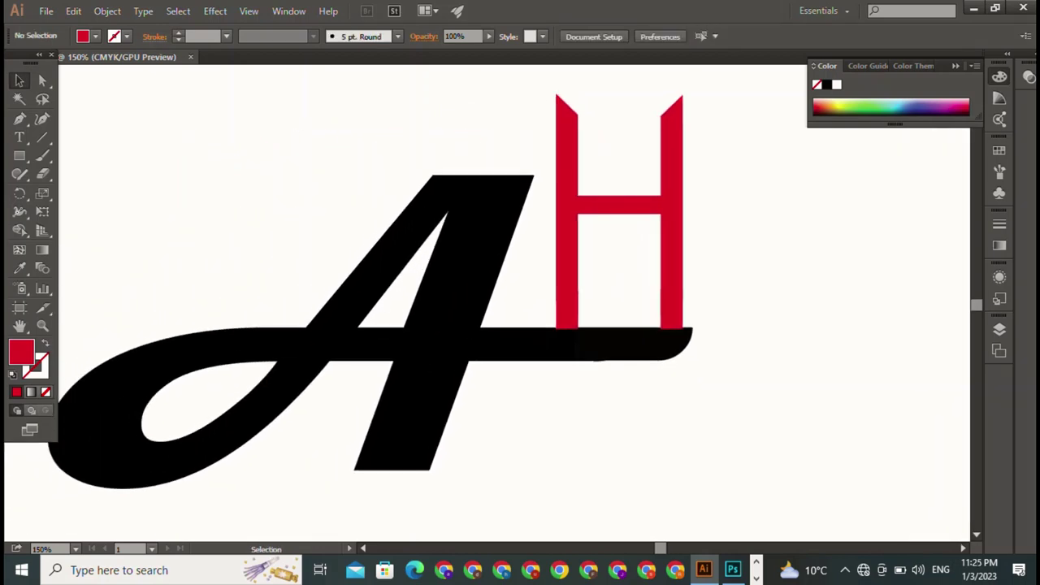
pyautogui.hotkey('ctrl', '-')
pyautogui.hotkey('ctrl', '-')
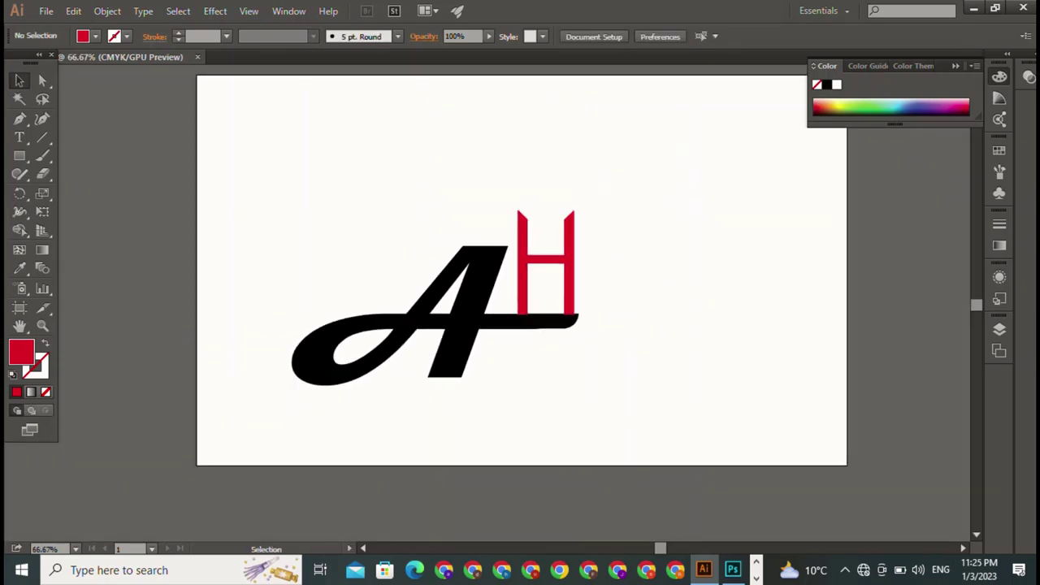
pyautogui.moveTo(236, 208); pyautogui.dragTo(596, 437)
pyautogui.hotkey('ctrl', 'shift', 'a')
# Minimize Illustrator and open the jpg folder on New Volume (E:)
pyautogui.click(973, 8)
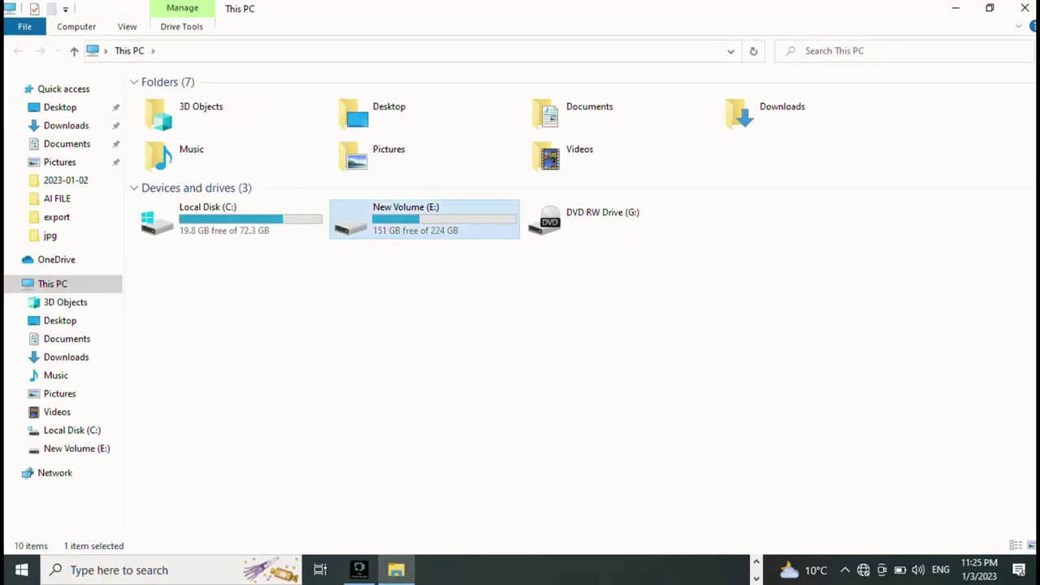
pyautogui.press('Return')
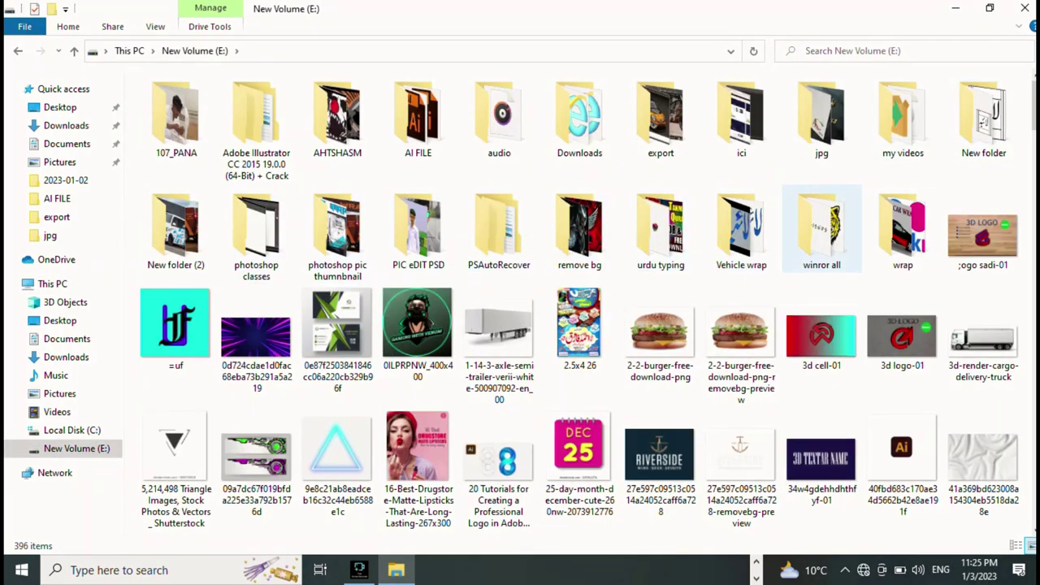
pyautogui.doubleClick(822, 121)
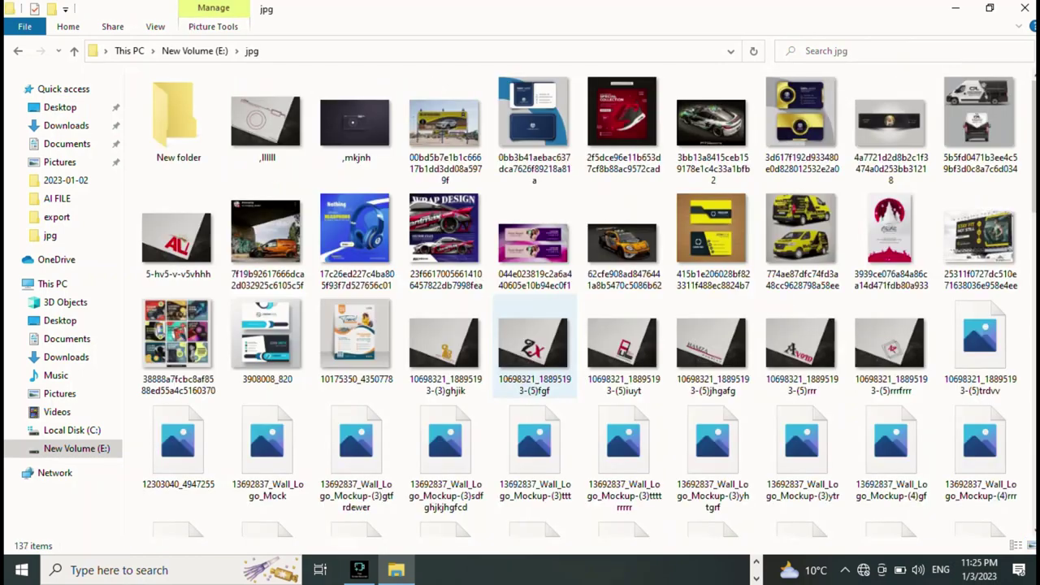
pyautogui.scroll(-3, 355, 455)
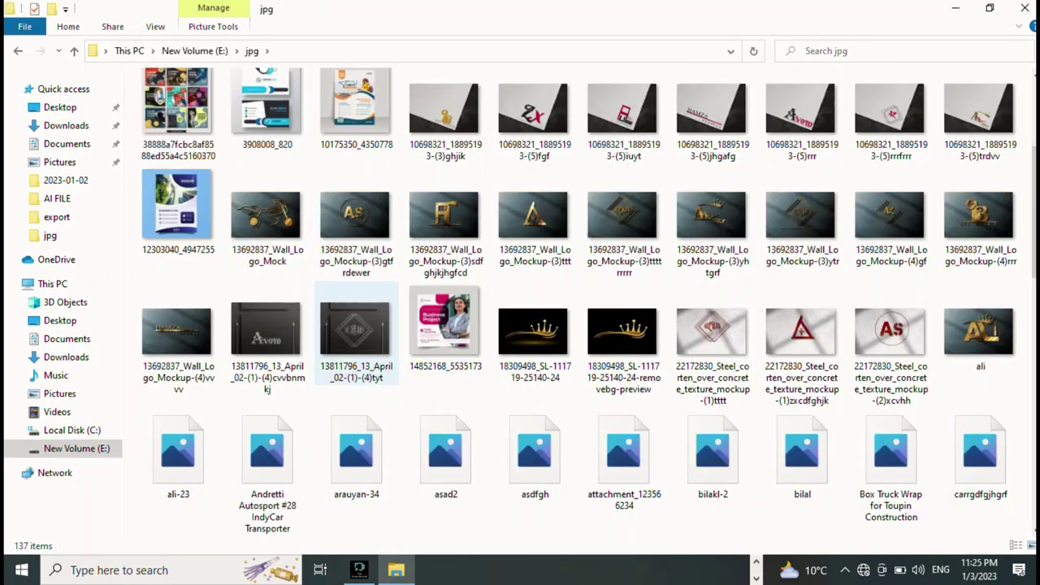
pyautogui.scroll(-3, 358, 366)
pyautogui.scroll(-3, 362, 370)
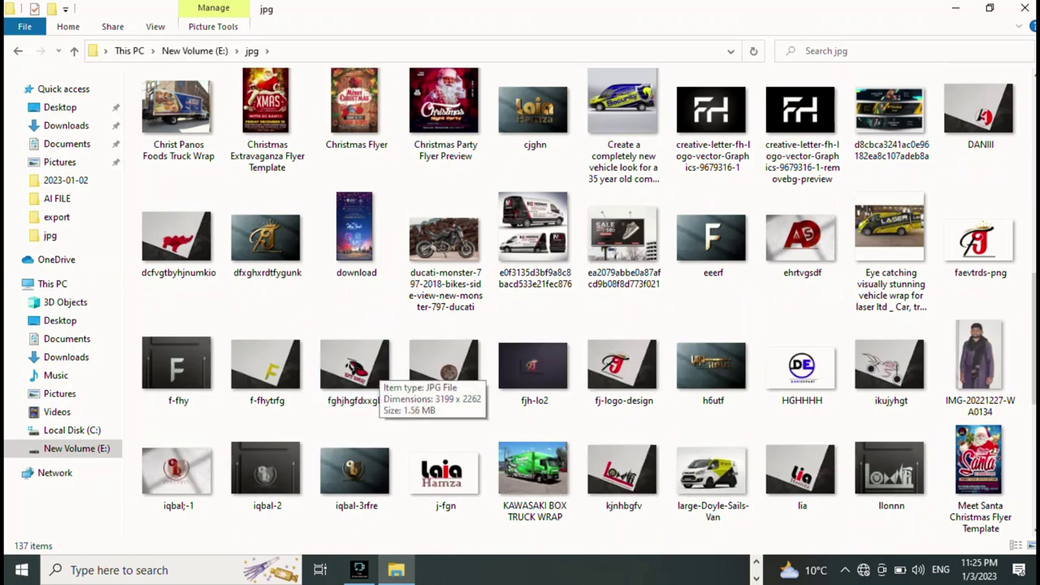
pyautogui.scroll(-3, 361, 370)
# Find the crown removebg-preview image and drag it into Illustrator
pyautogui.scroll(5, 362, 370)
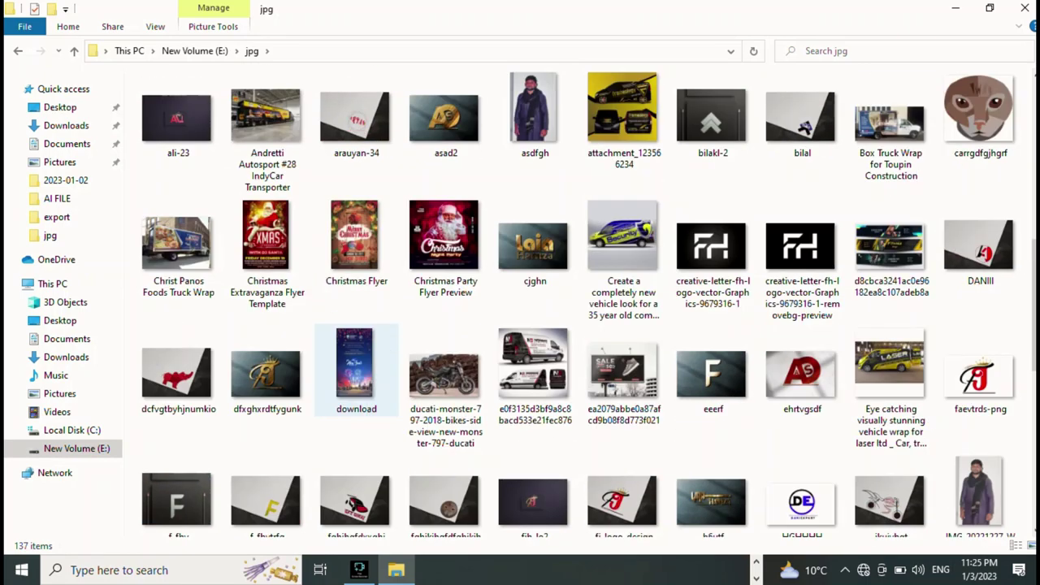
pyautogui.scroll(5, 445, 244)
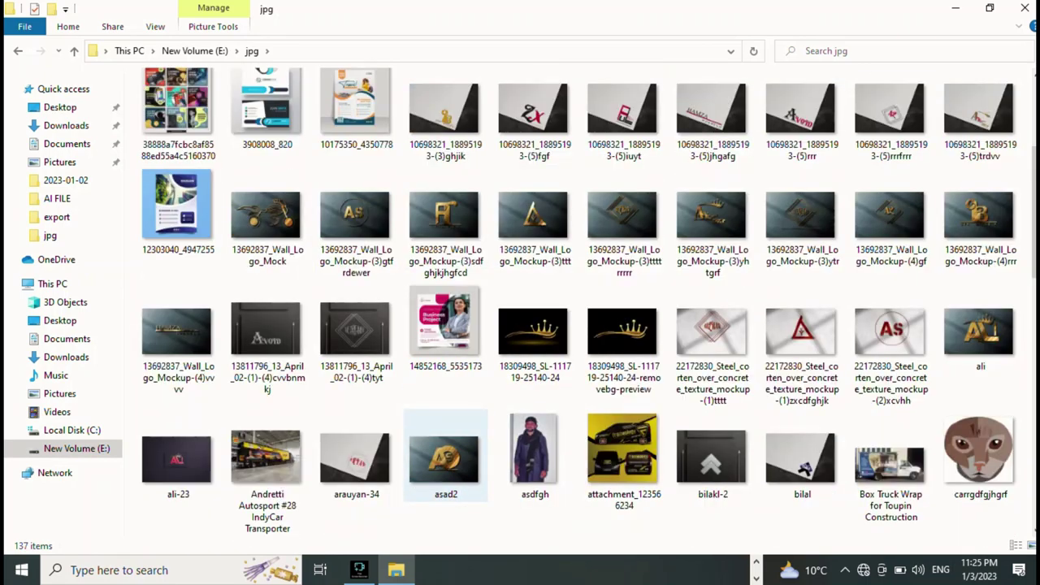
pyautogui.scroll(-3, 342, 357)
pyautogui.scroll(-3, 293, 325)
pyautogui.scroll(-3, 524, 346)
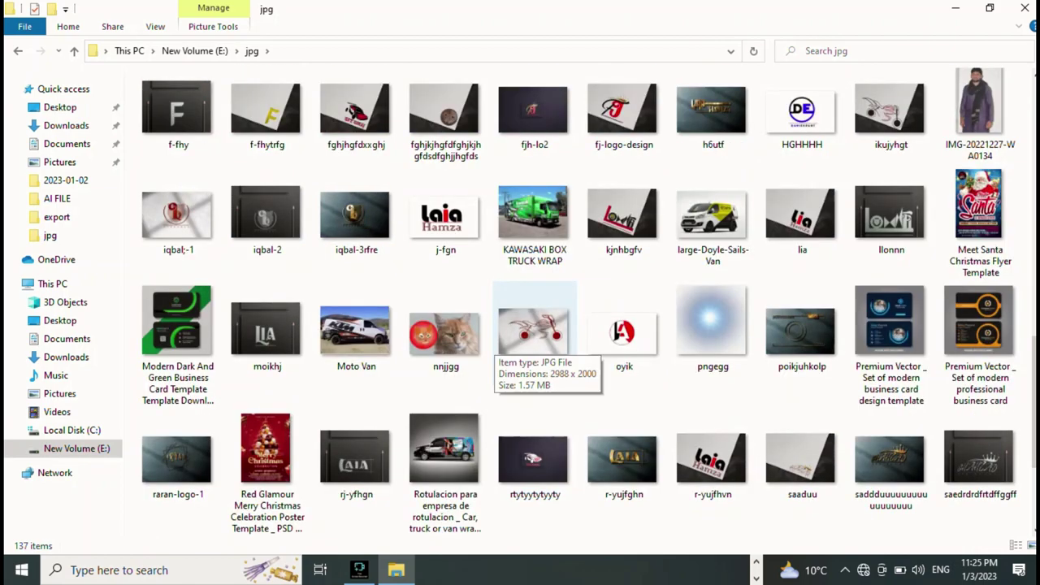
pyautogui.scroll(-3, 491, 341)
pyautogui.scroll(2, 426, 435)
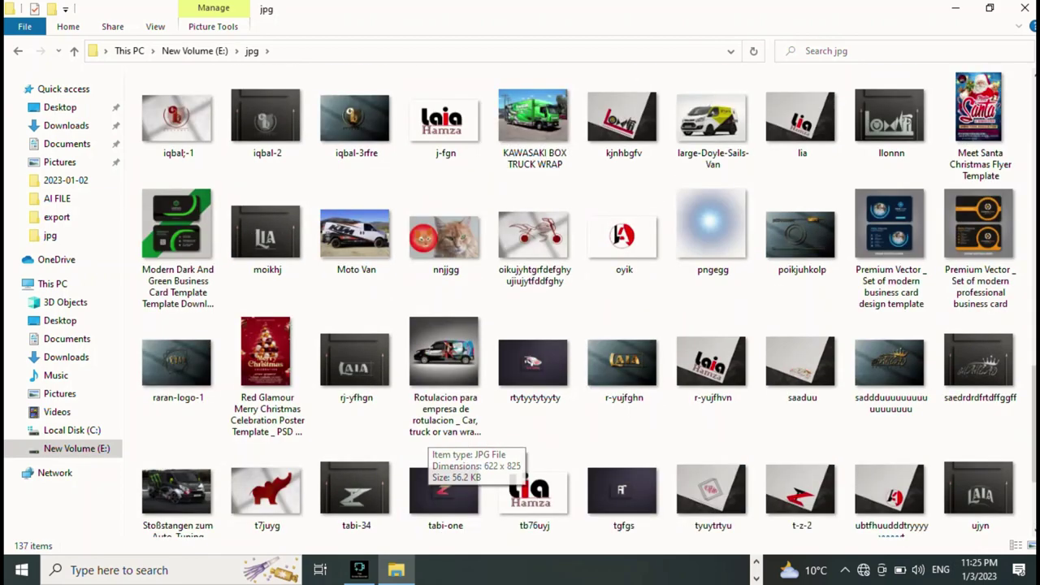
pyautogui.scroll(3, 439, 423)
pyautogui.scroll(3, 406, 394)
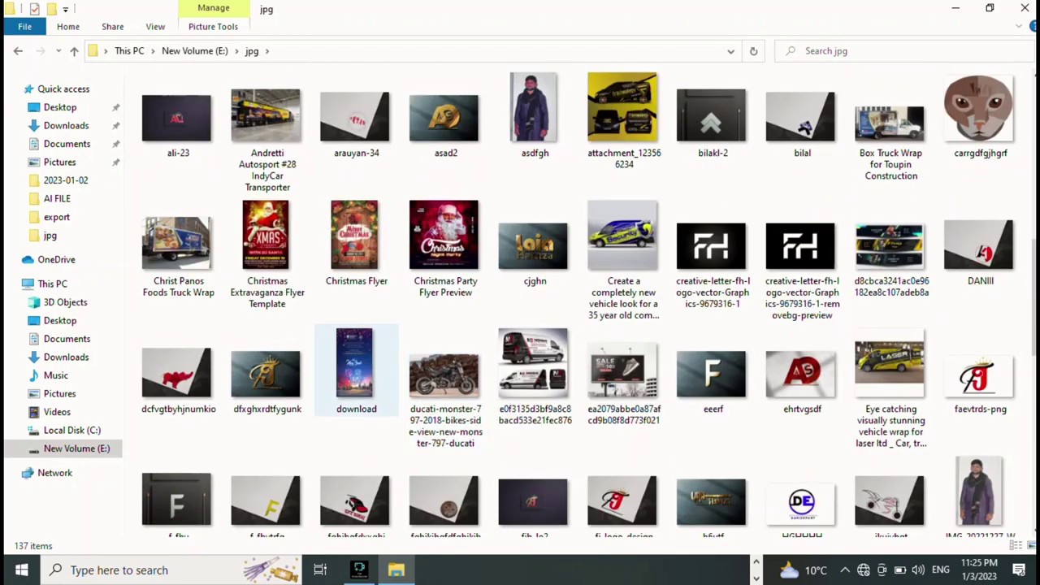
pyautogui.scroll(3, 378, 386)
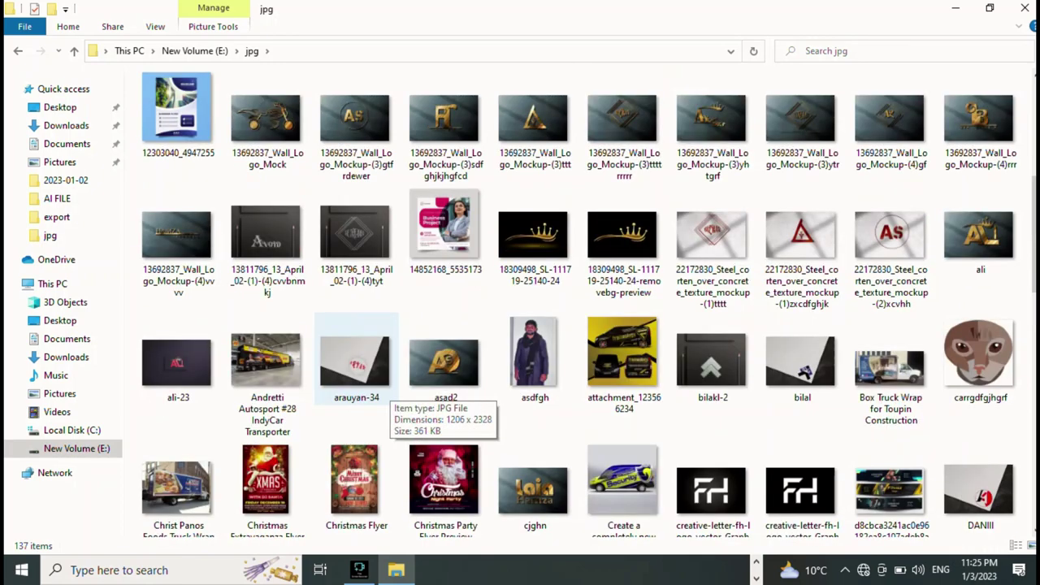
pyautogui.scroll(5, 382, 390)
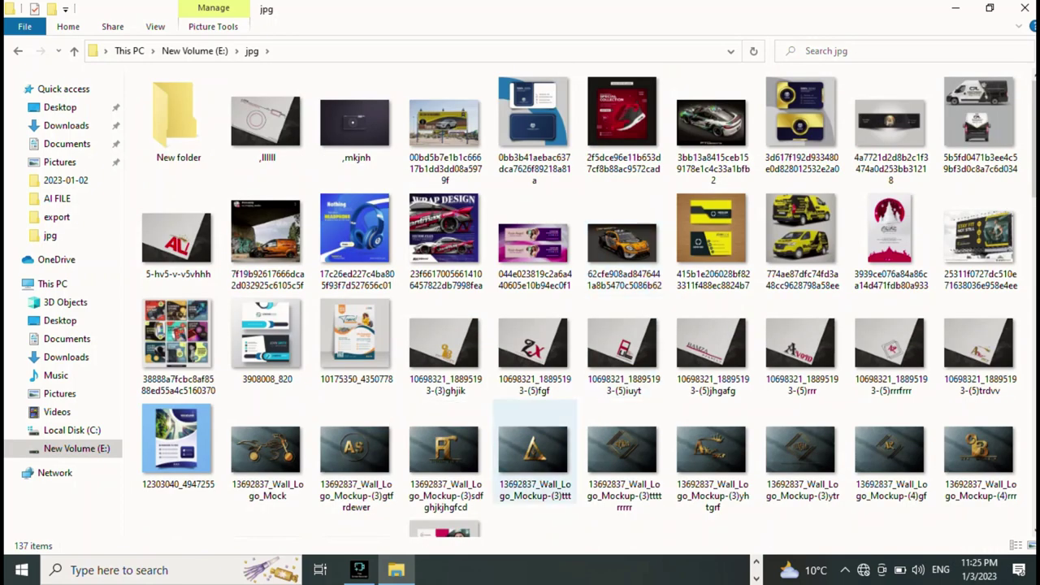
pyautogui.scroll(-6, 528, 439)
pyautogui.moveTo(622, 98); pyautogui.dragTo(512, 472)
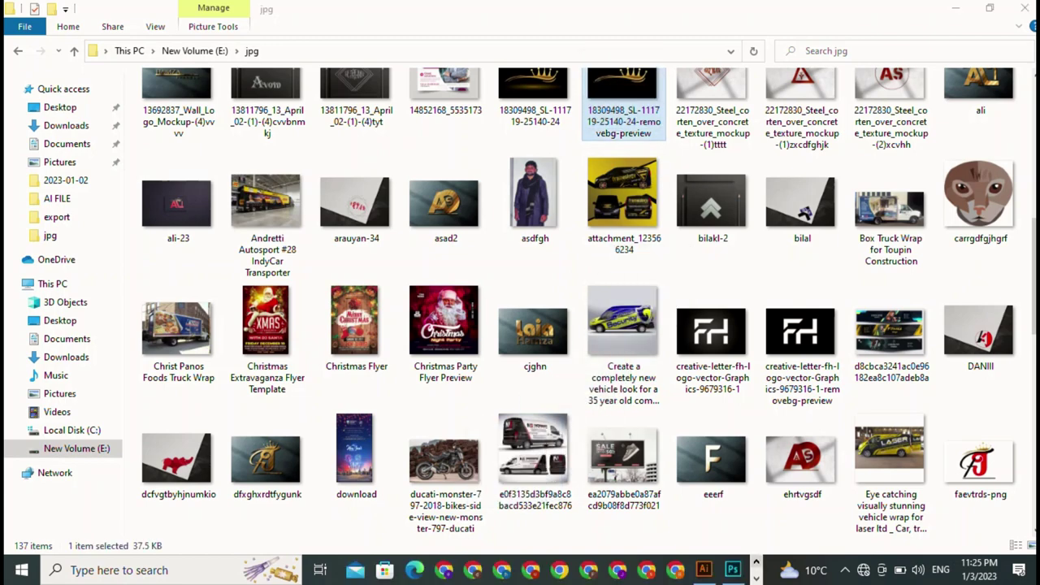
pyautogui.moveTo(512, 471)
pyautogui.mouseDown()
pyautogui.moveTo(703, 536)
pyautogui.moveTo(675, 243)
pyautogui.mouseUp()
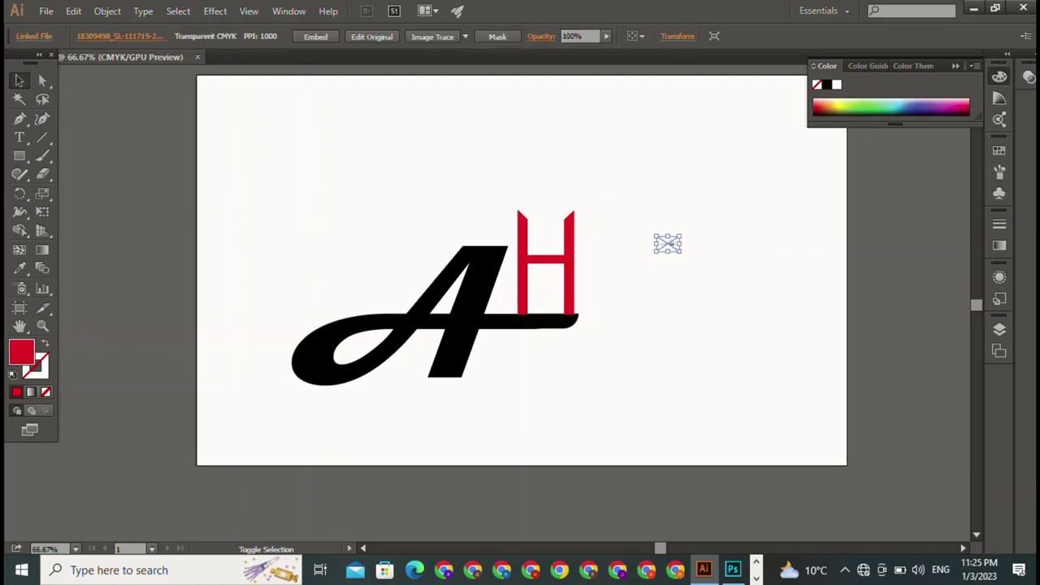
# Scale up the gold crown image and move it over the A and H
pyautogui.moveTo(681, 234); pyautogui.dragTo(805, 151)
pyautogui.moveTo(730, 201)
pyautogui.mouseDown()
pyautogui.moveTo(591, 224)
pyautogui.moveTo(511, 221)
pyautogui.mouseUp()
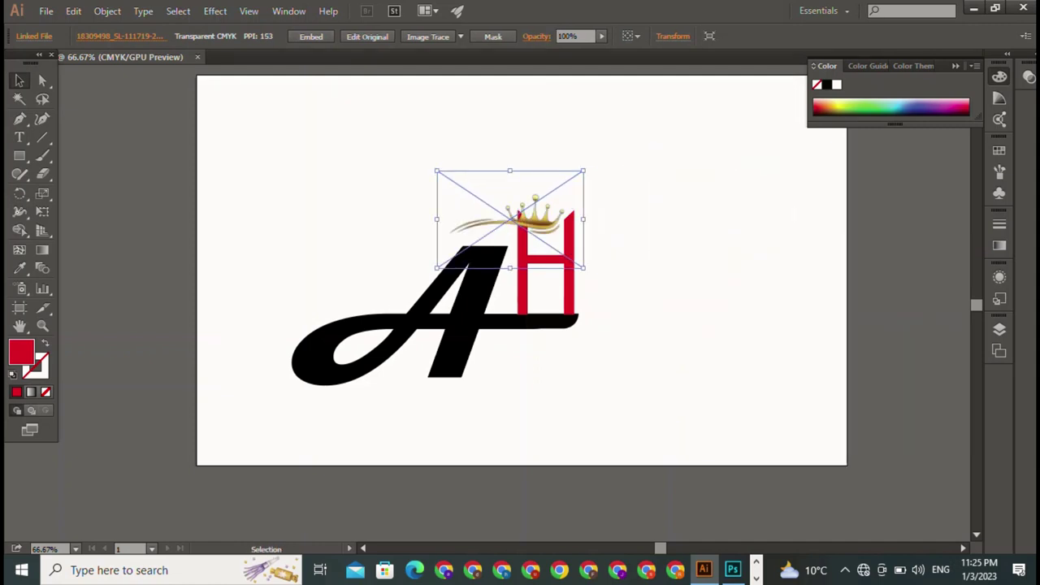
pyautogui.moveTo(583, 172); pyautogui.dragTo(696, 93)
pyautogui.moveTo(436, 93); pyautogui.dragTo(406, 105)
pyautogui.moveTo(551, 186); pyautogui.dragTo(494, 206)
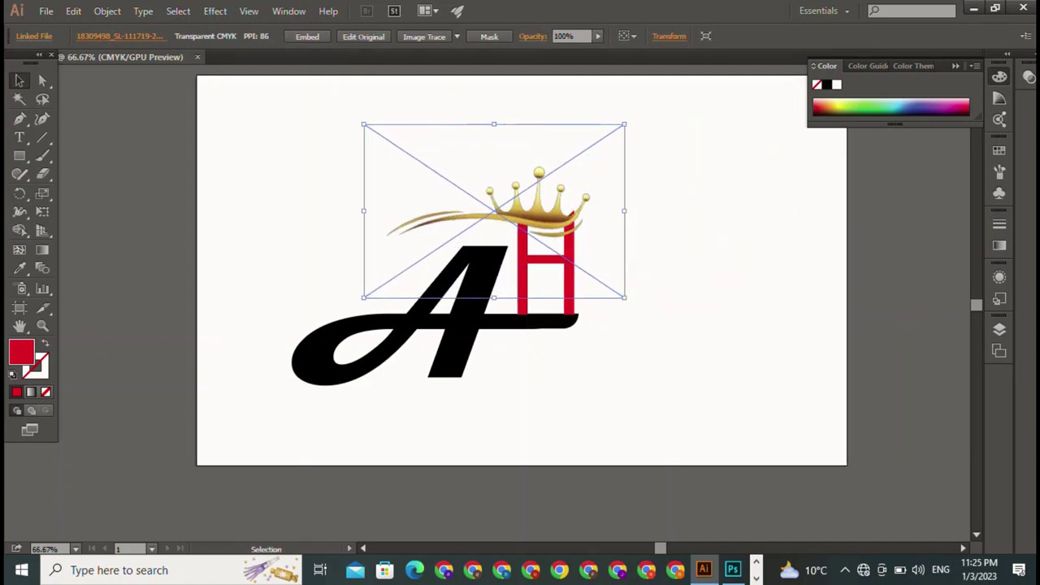
pyautogui.moveTo(624, 124); pyautogui.dragTo(685, 83)
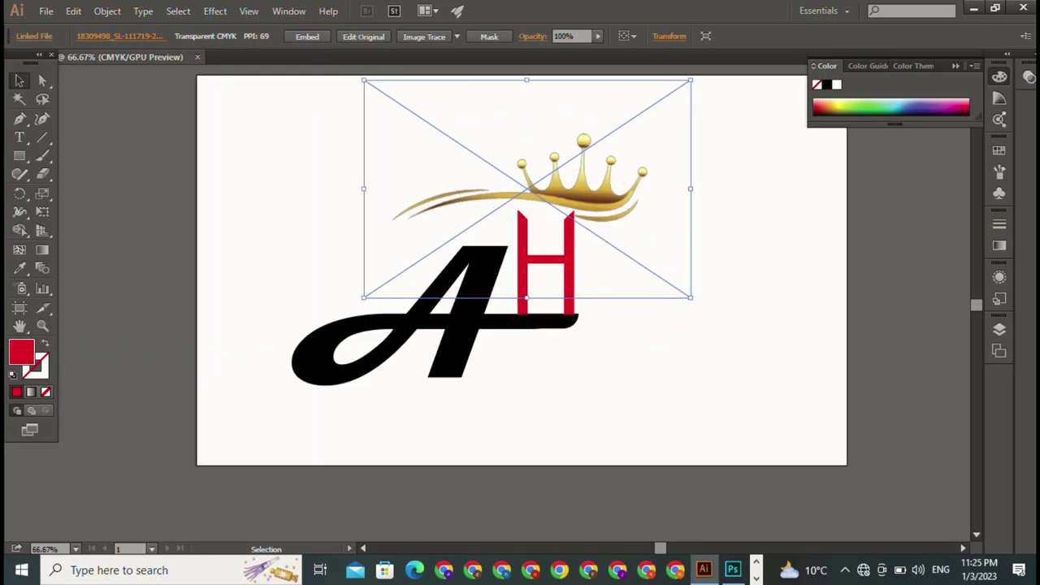
pyautogui.moveTo(528, 203); pyautogui.dragTo(443, 223)
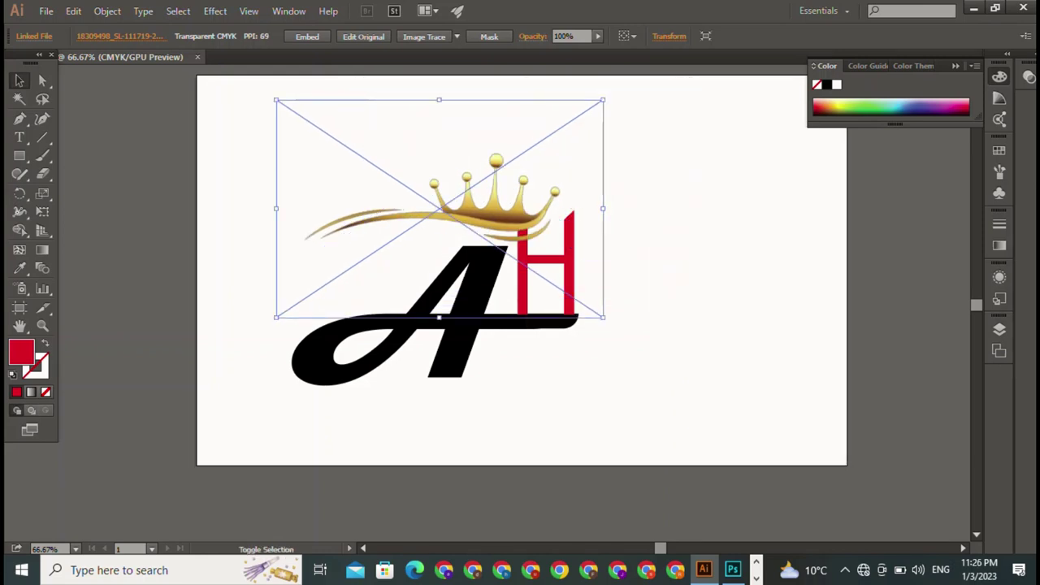
# Fine-tune the crown's size and position, nudge it right, then deselect it
pyautogui.moveTo(602, 100); pyautogui.dragTo(783, 90)
pyautogui.moveTo(520, 268)
pyautogui.mouseDown()
pyautogui.moveTo(483, 295)
pyautogui.moveTo(493, 297)
pyautogui.mouseUp()
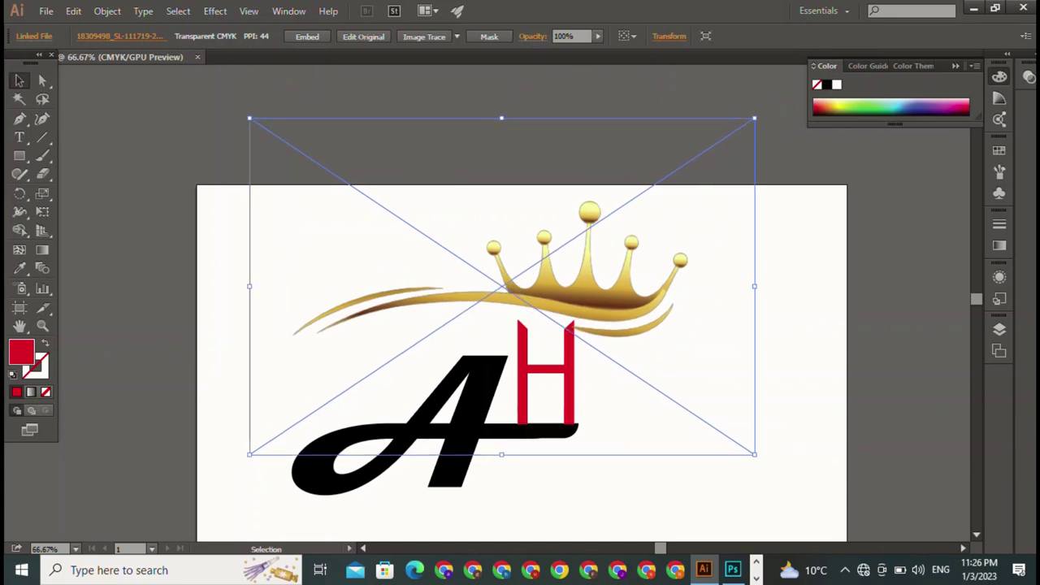
pyautogui.hotkey('shift', 'Right')
pyautogui.hotkey('shift', 'Right')
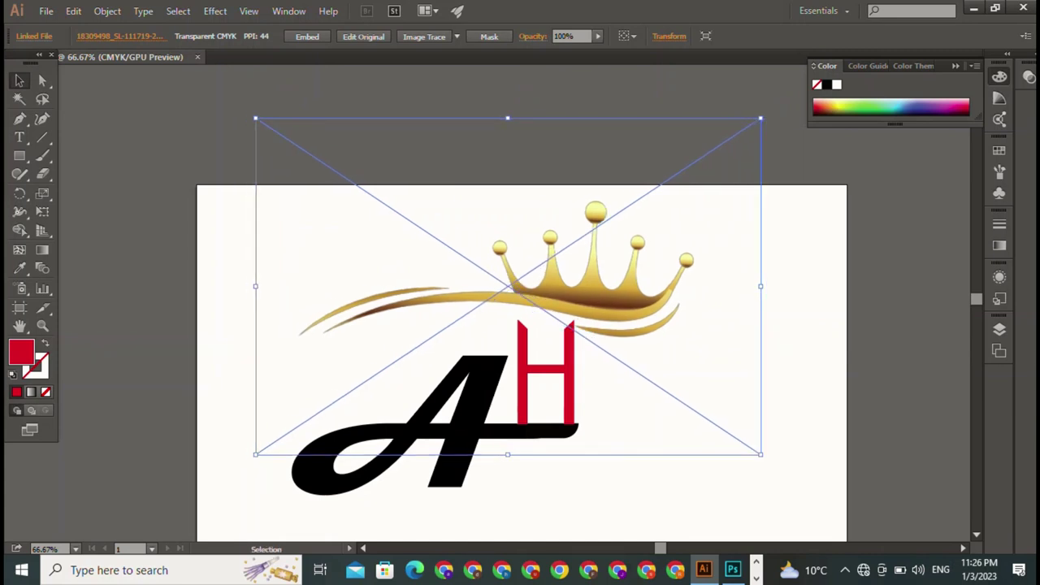
pyautogui.hotkey('ctrl', 'shift', 'a')
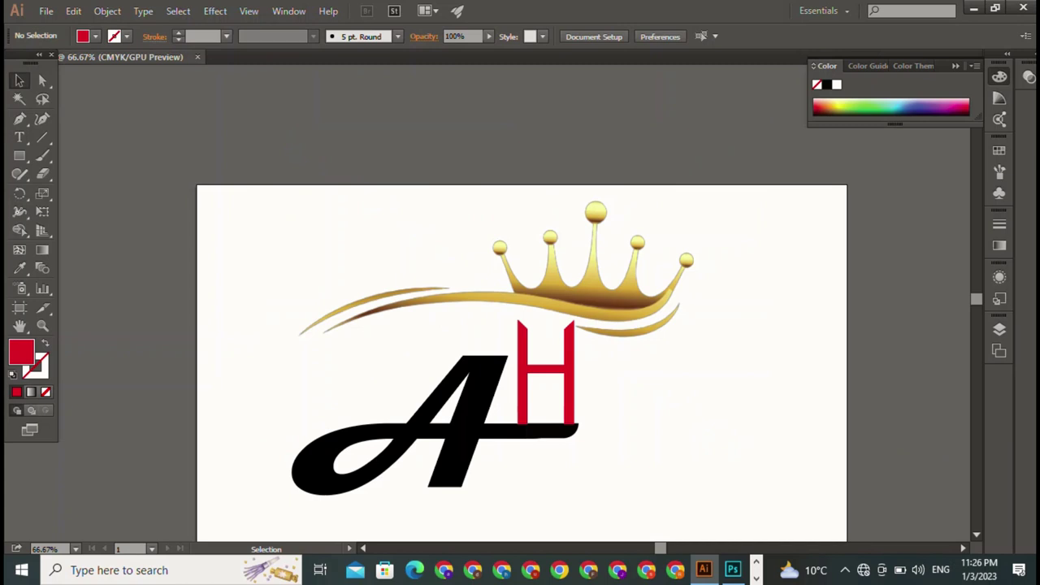
pyautogui.hotkey('ctrl', 'z')
pyautogui.hotkey('ctrl', 'shift', 'a')
pyautogui.hotkey('ctrl', 'z')
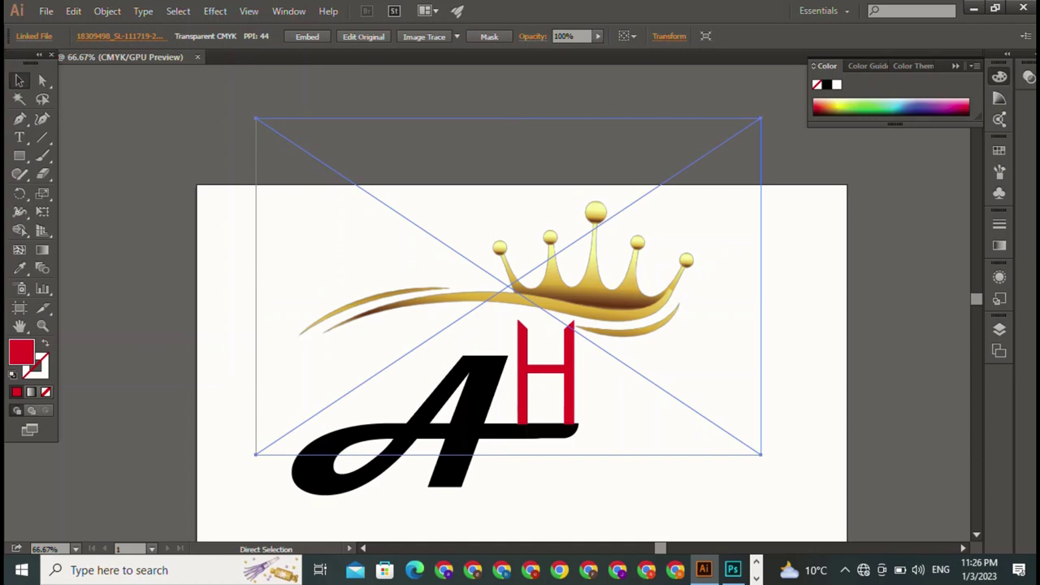
pyautogui.hotkey('ctrl', 'shift', 'a')
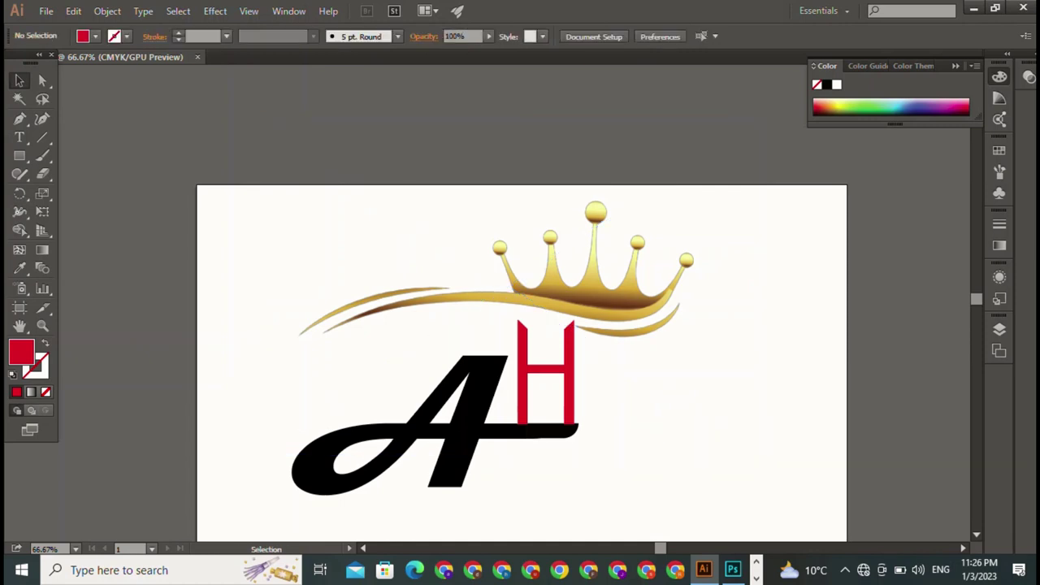